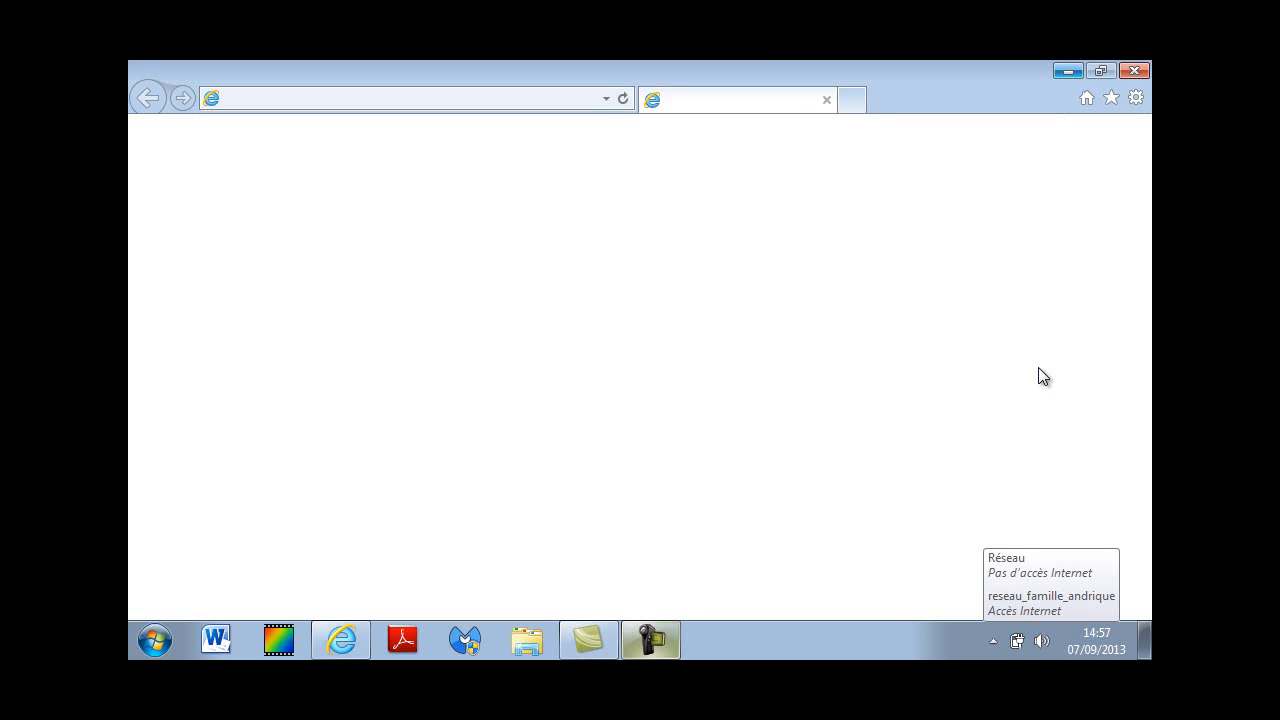
Look over the YouTube channel page, examining its banner illustration and the activity feed below it.
{"action": "left_click", "coordinate": [1068, 71]}
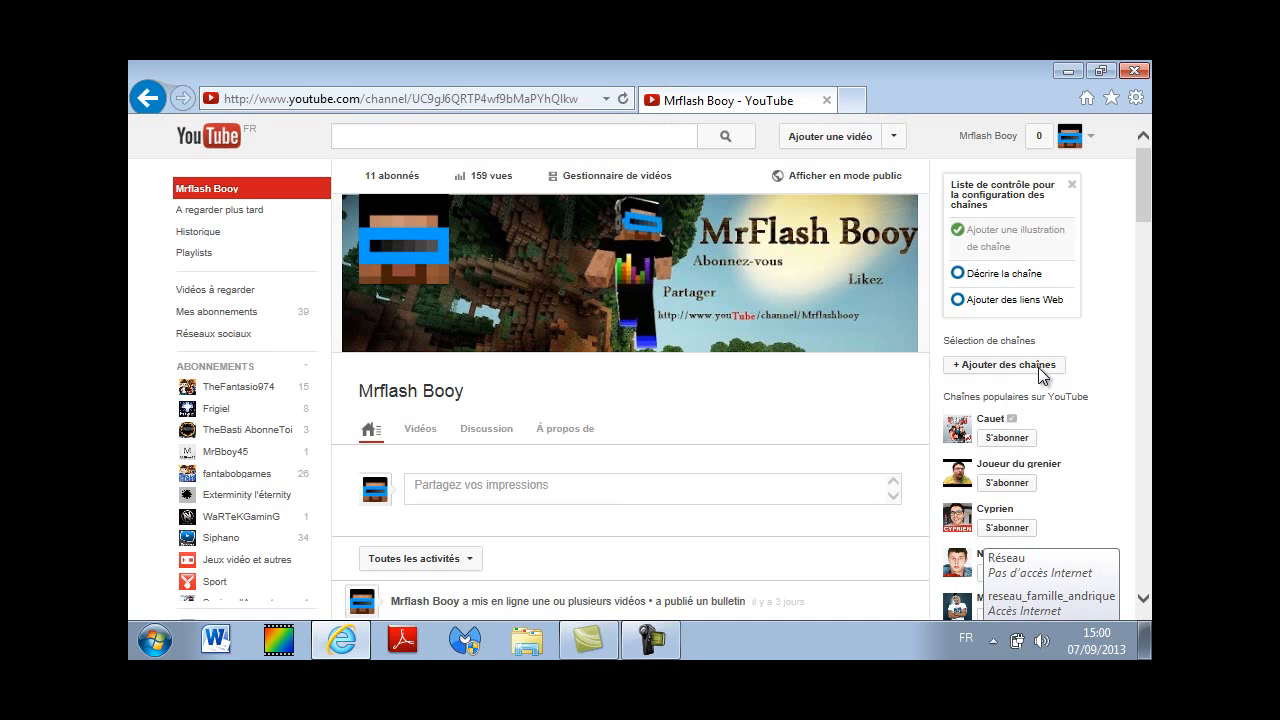
{"action": "scroll", "coordinate": [1042, 375], "scroll_direction": "down", "scroll_amount": 1}
{"action": "scroll", "coordinate": [1040, 372], "scroll_direction": "down", "scroll_amount": 7}
{"action": "scroll", "coordinate": [1040, 372], "scroll_direction": "up", "scroll_amount": 8}
{"action": "scroll", "coordinate": [1040, 372], "scroll_direction": "down", "scroll_amount": 2}
{"action": "scroll", "coordinate": [1040, 372], "scroll_direction": "up", "scroll_amount": 2}
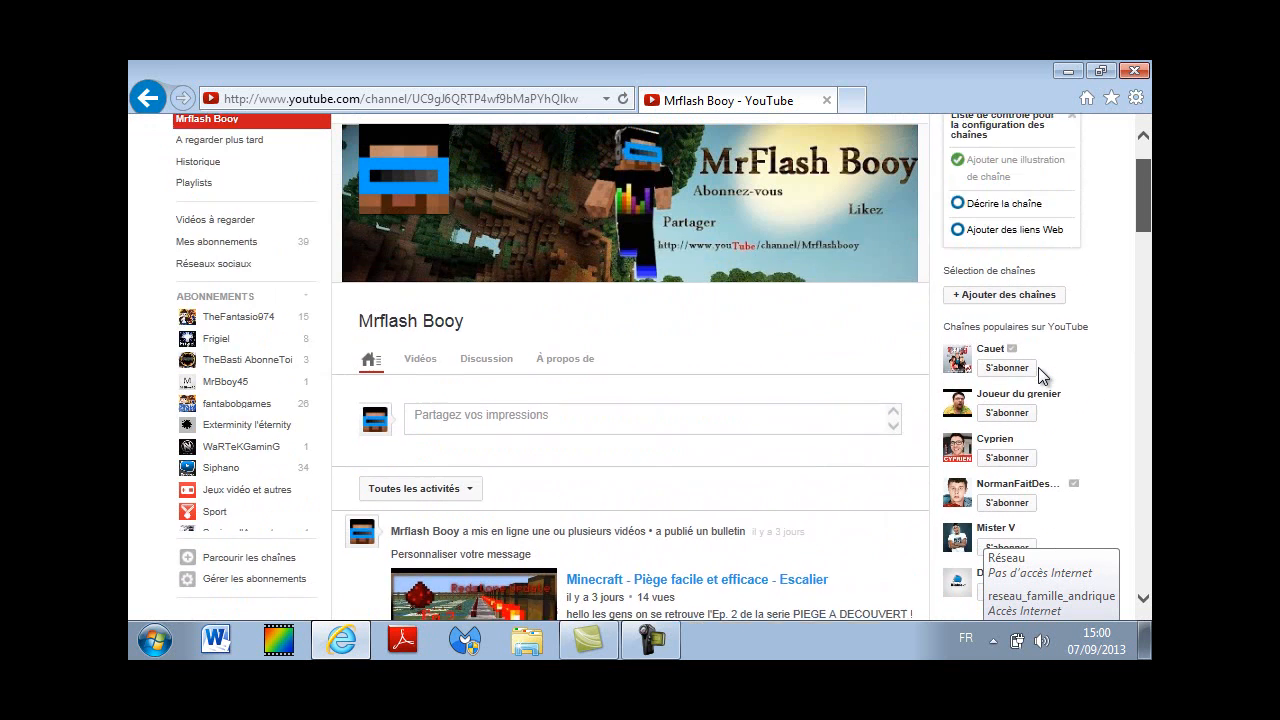
{"action": "scroll", "coordinate": [1040, 372], "scroll_direction": "down", "scroll_amount": 2}
{"action": "scroll", "coordinate": [1040, 372], "scroll_direction": "up", "scroll_amount": 2}
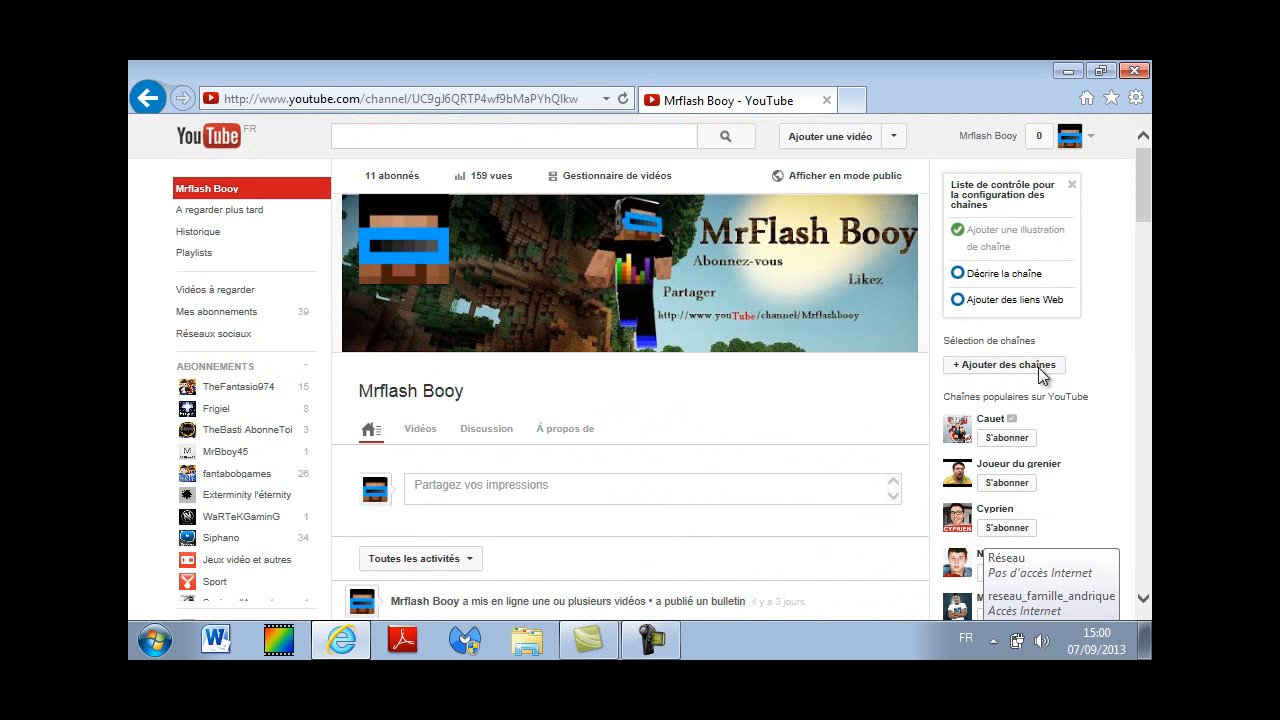
Switch to PhotoFiltre and open the picture padd.jpg from the Mes images folder.
{"action": "key", "text": "super+d"}
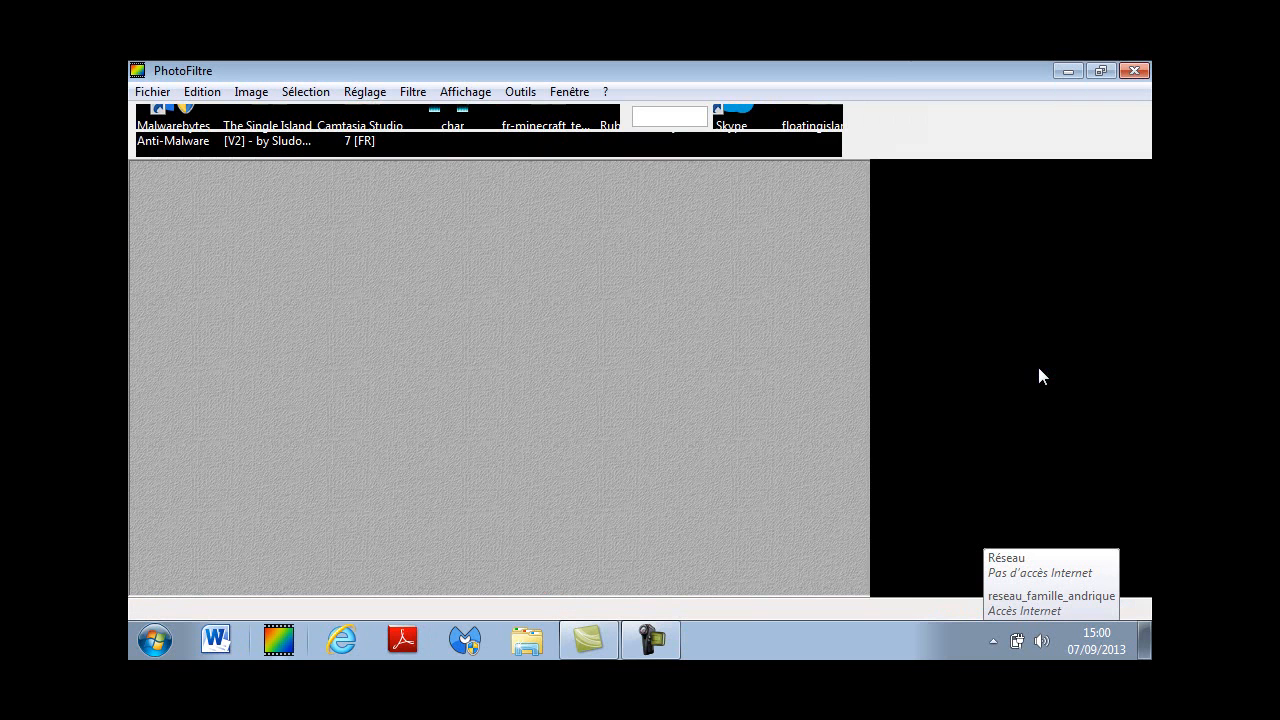
{"action": "key", "text": "ctrl+o"}
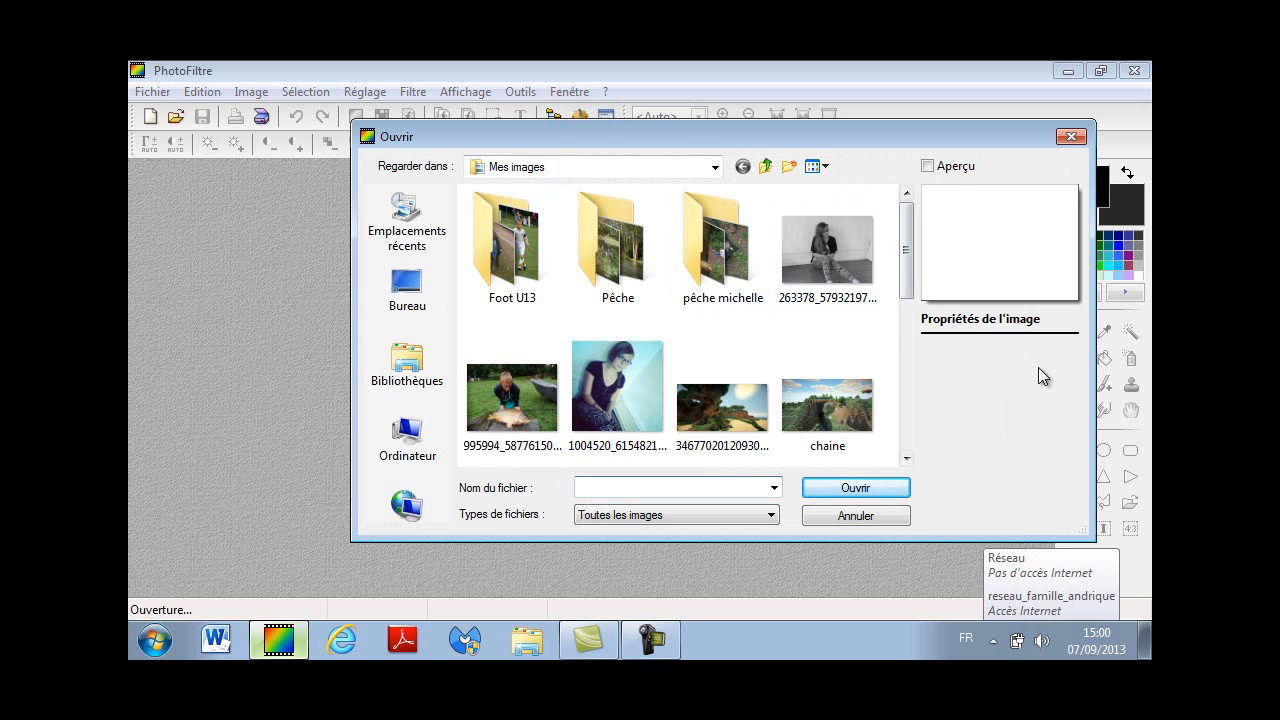
{"action": "scroll", "coordinate": [1038, 367], "scroll_direction": "down", "scroll_amount": 3}
{"action": "left_click_drag", "start_coordinate": [906, 400], "coordinate": [906, 361]}
{"action": "left_click", "coordinate": [827, 381]}
{"action": "key", "text": "Return"}
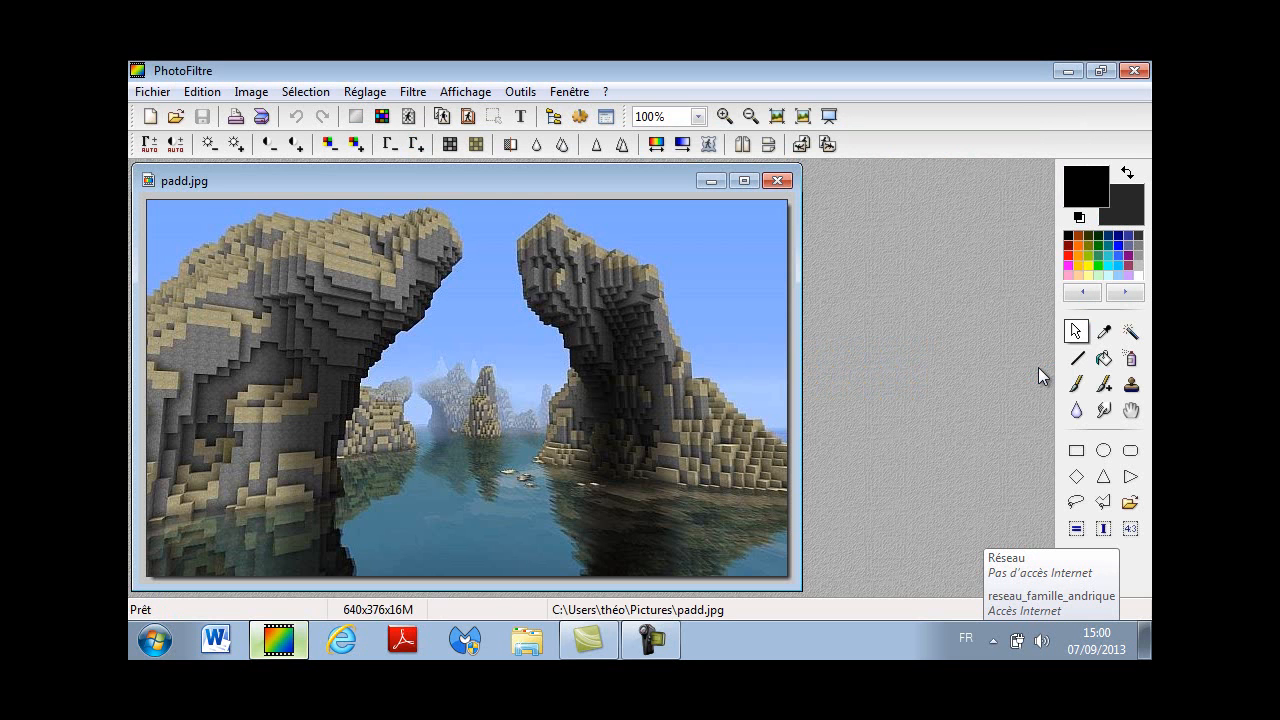
{"action": "mouse_move", "coordinate": [400, 180]}
{"action": "left_mouse_down"}
{"action": "mouse_move", "coordinate": [535, 182]}
{"action": "mouse_move", "coordinate": [435, 177]}
{"action": "mouse_move", "coordinate": [447, 179]}
{"action": "left_mouse_up"}
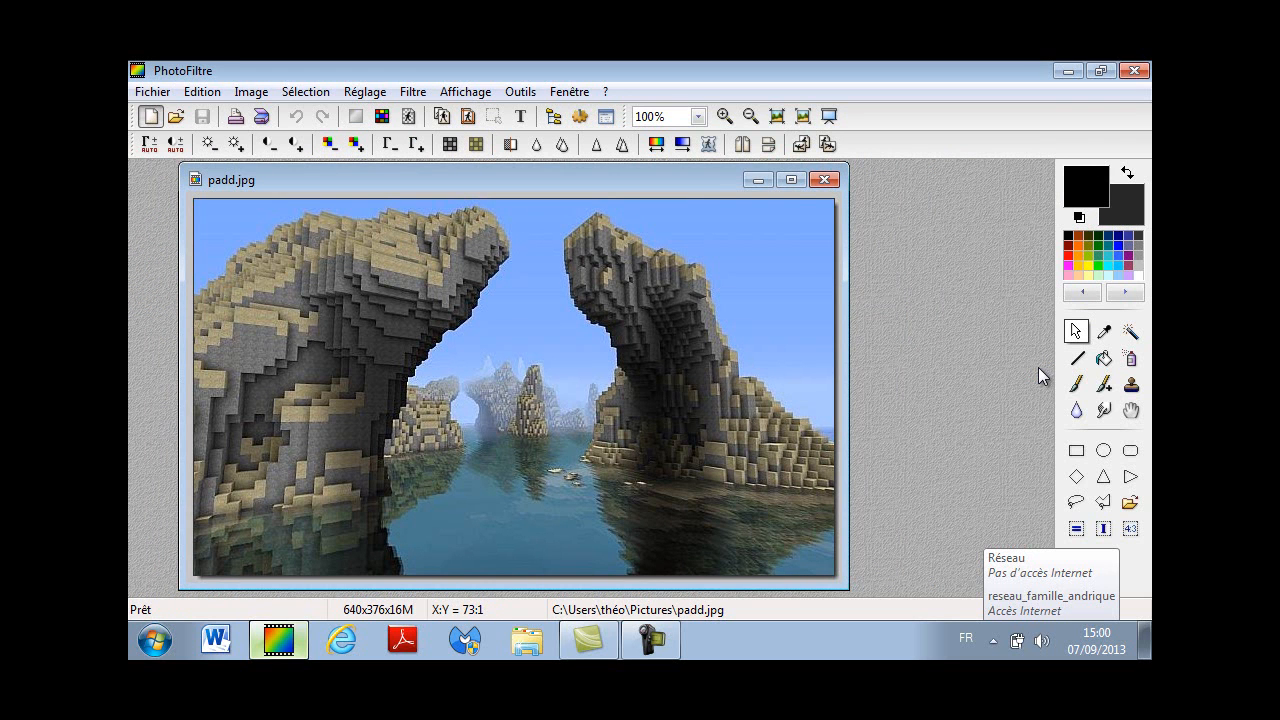
Consult the "illustration chaine youtube" note for the channel illustration dimensions.
{"action": "left_click", "coordinate": [150, 116]}
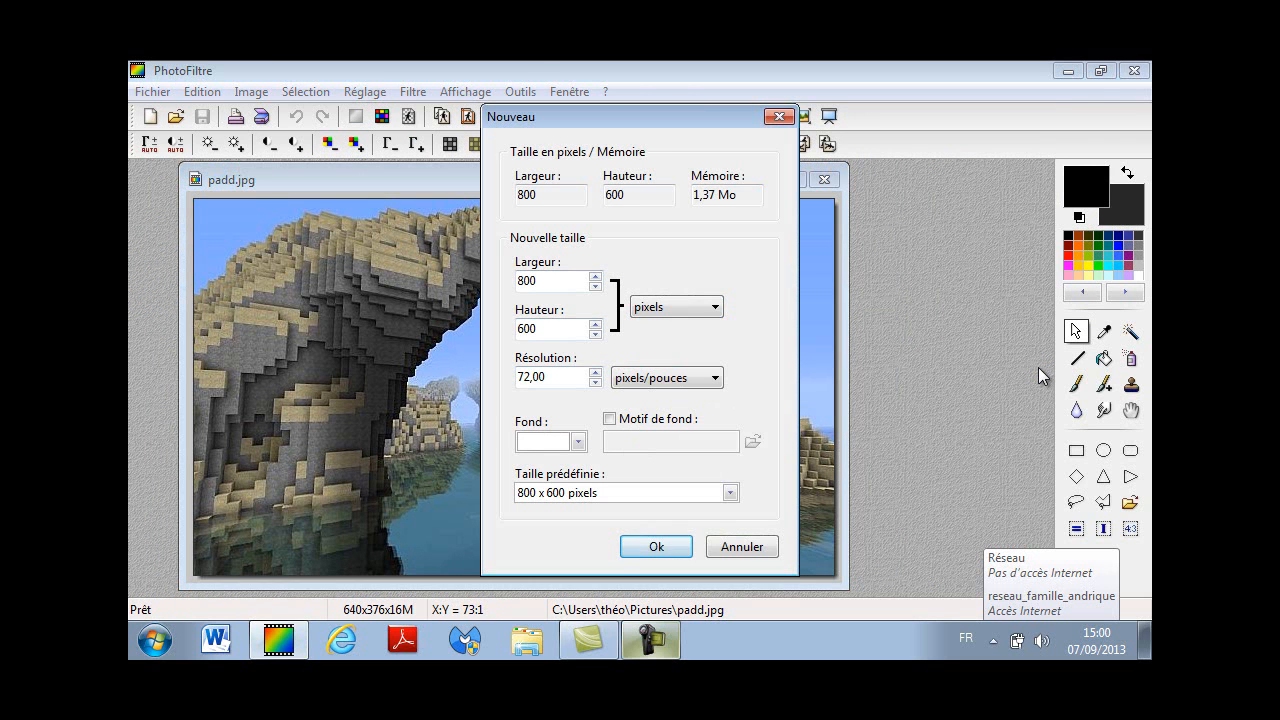
{"action": "left_click", "coordinate": [779, 117]}
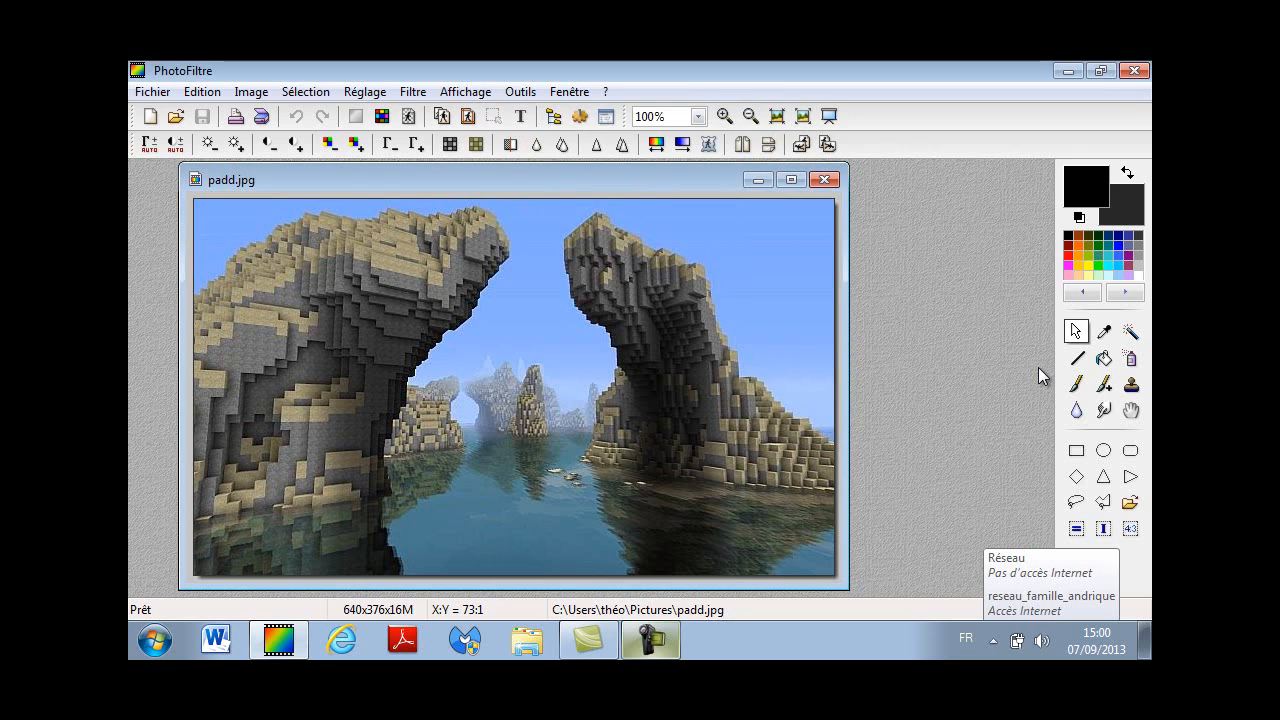
{"action": "left_click", "coordinate": [1068, 71]}
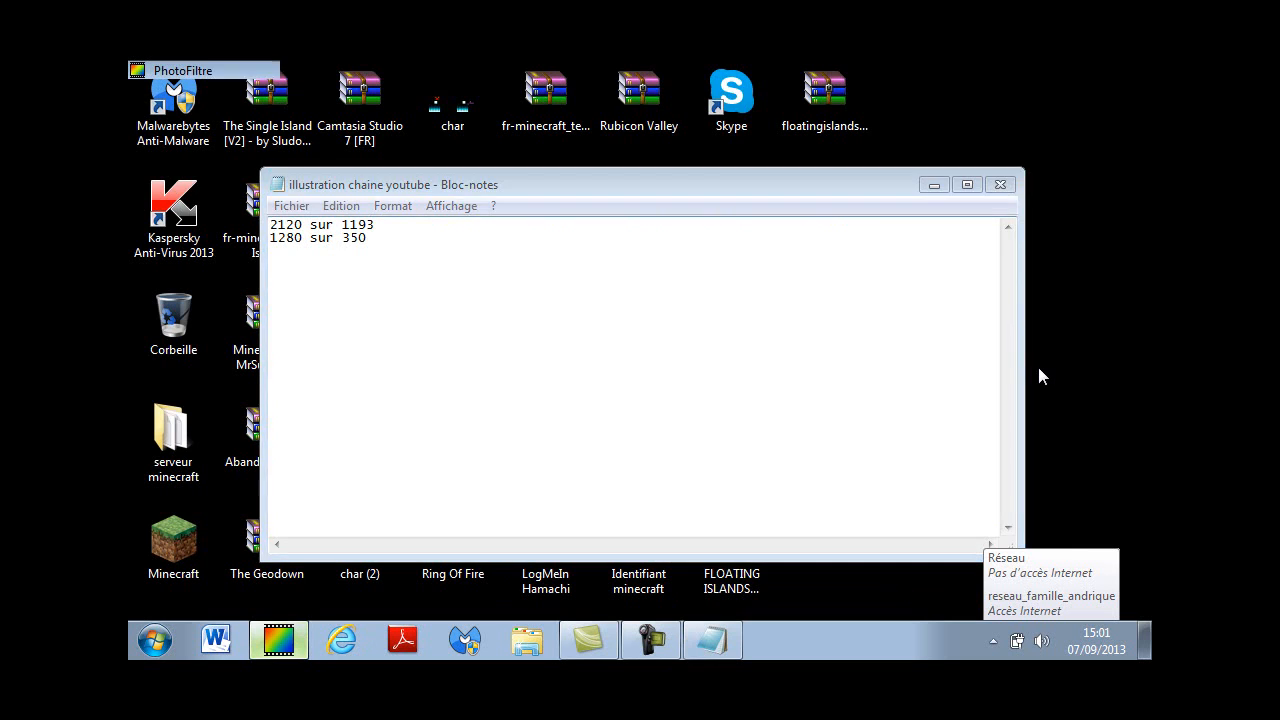
Create a new blank image 2120 pixels wide and 1193 pixels high.
{"action": "key", "text": "ctrl+n"}
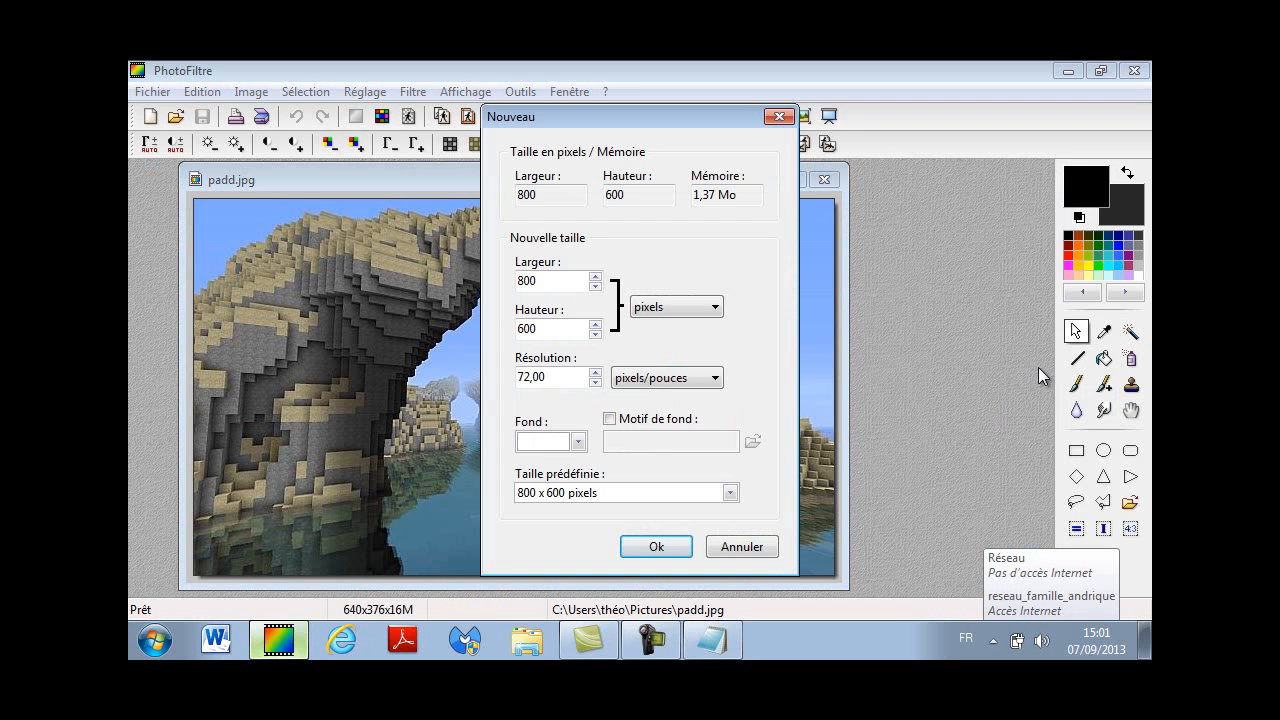
{"action": "key", "text": "BackSpace"}
{"action": "key", "text": "BackSpace"}
{"action": "key", "text": "BackSpace"}
{"action": "type", "text": "2120"}
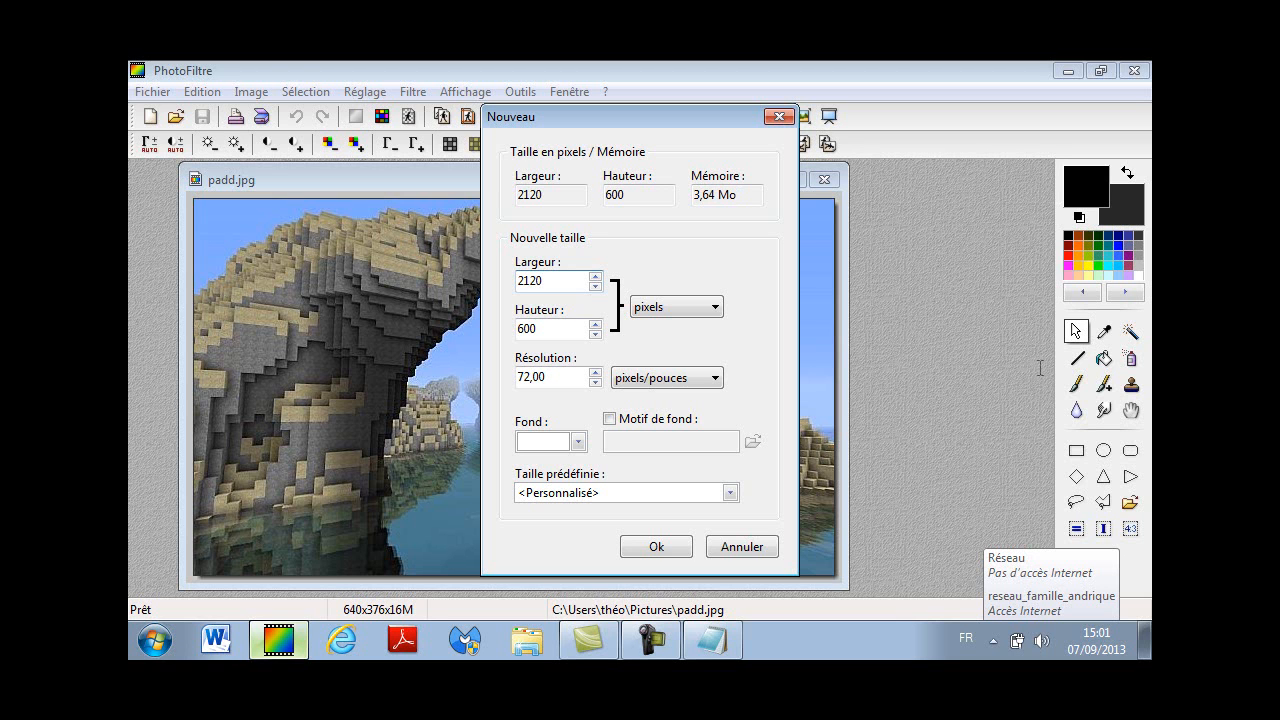
{"action": "key", "text": "Tab"}
{"action": "key", "text": "BackSpace"}
{"action": "key", "text": "BackSpace"}
{"action": "key", "text": "BackSpace"}
{"action": "type", "text": "1193"}
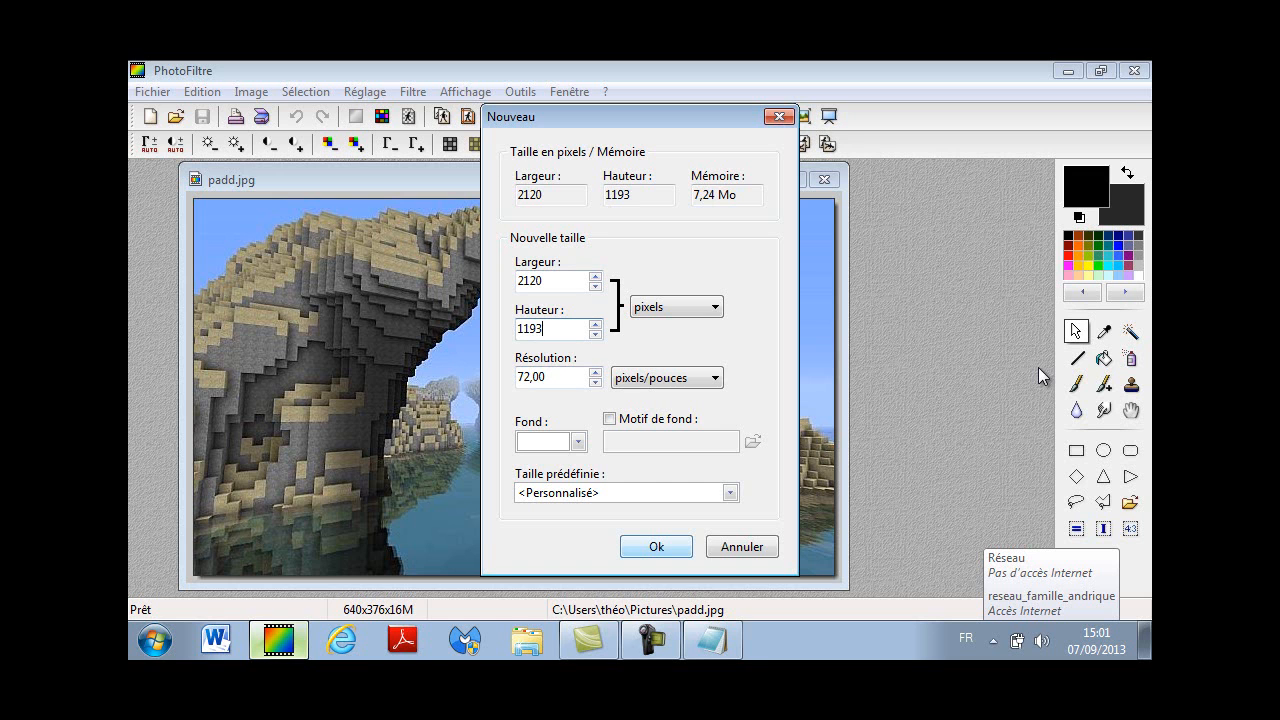
{"action": "key", "text": "Return"}
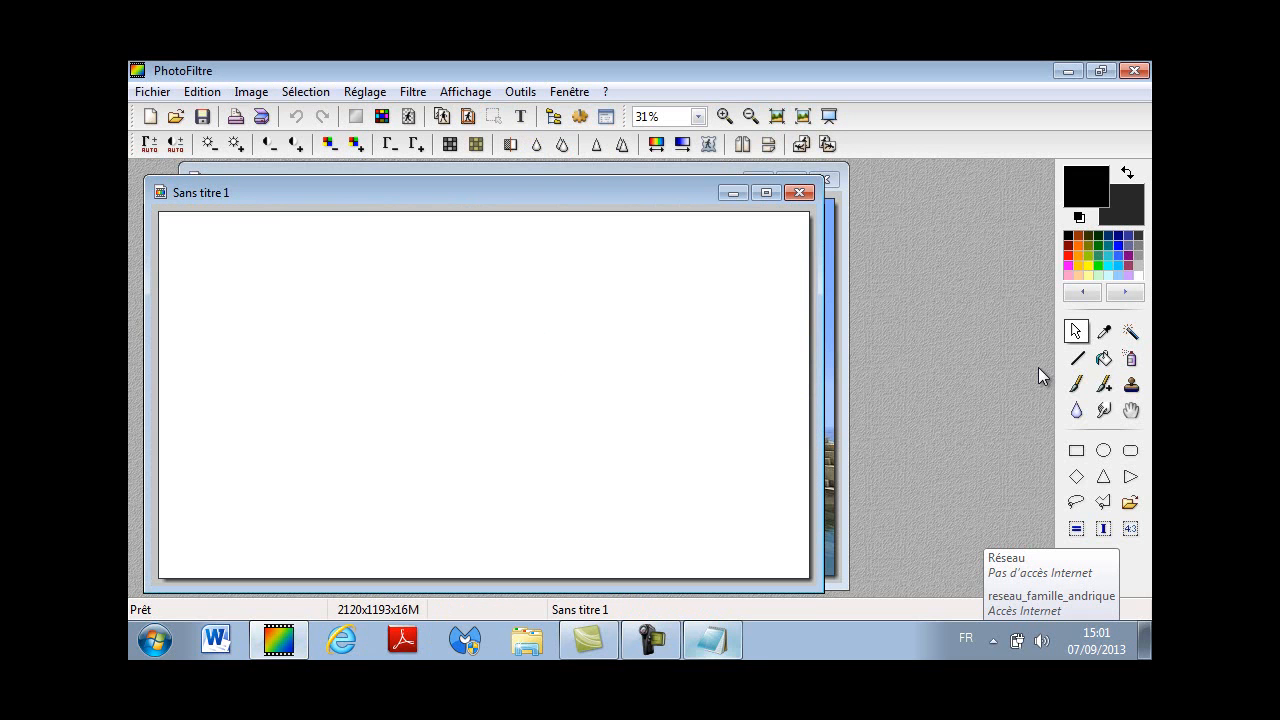
Start a second new image with a width of 1280 pixels, checking the dimensions note.
{"action": "key", "text": "ctrl+n"}
{"action": "key", "text": "alt+Tab"}
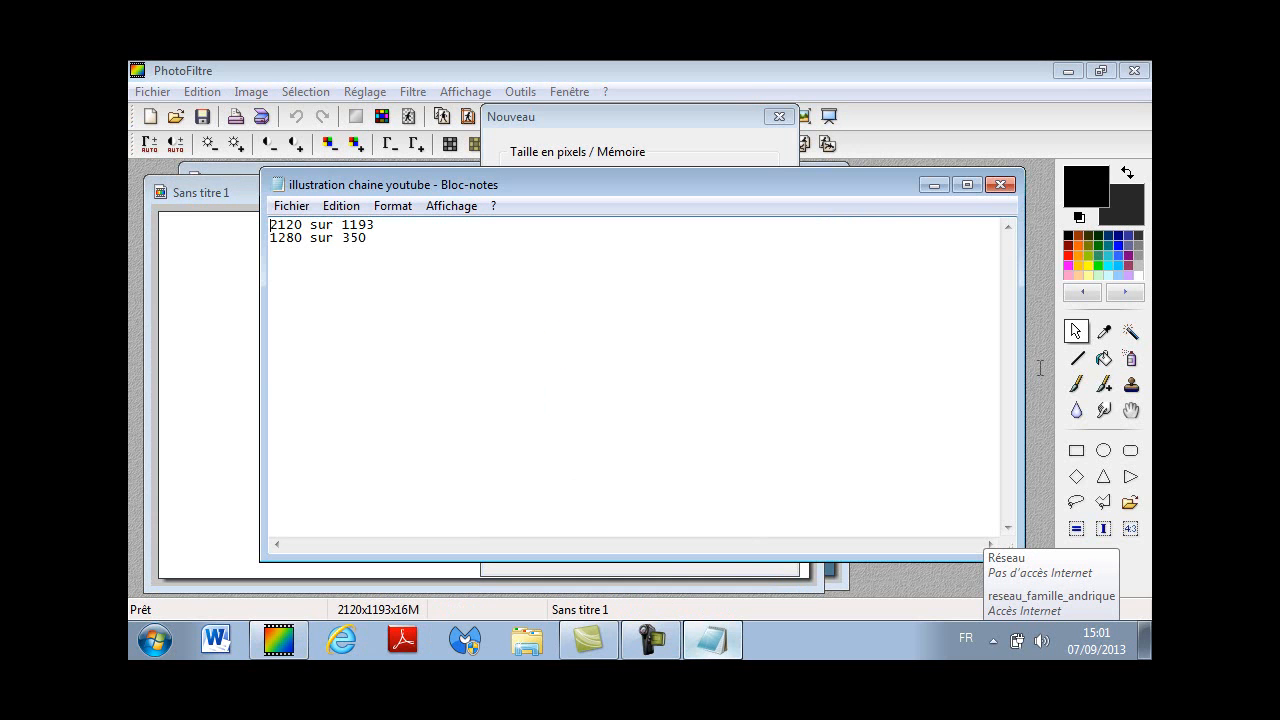
{"action": "key", "text": "alt+Tab"}
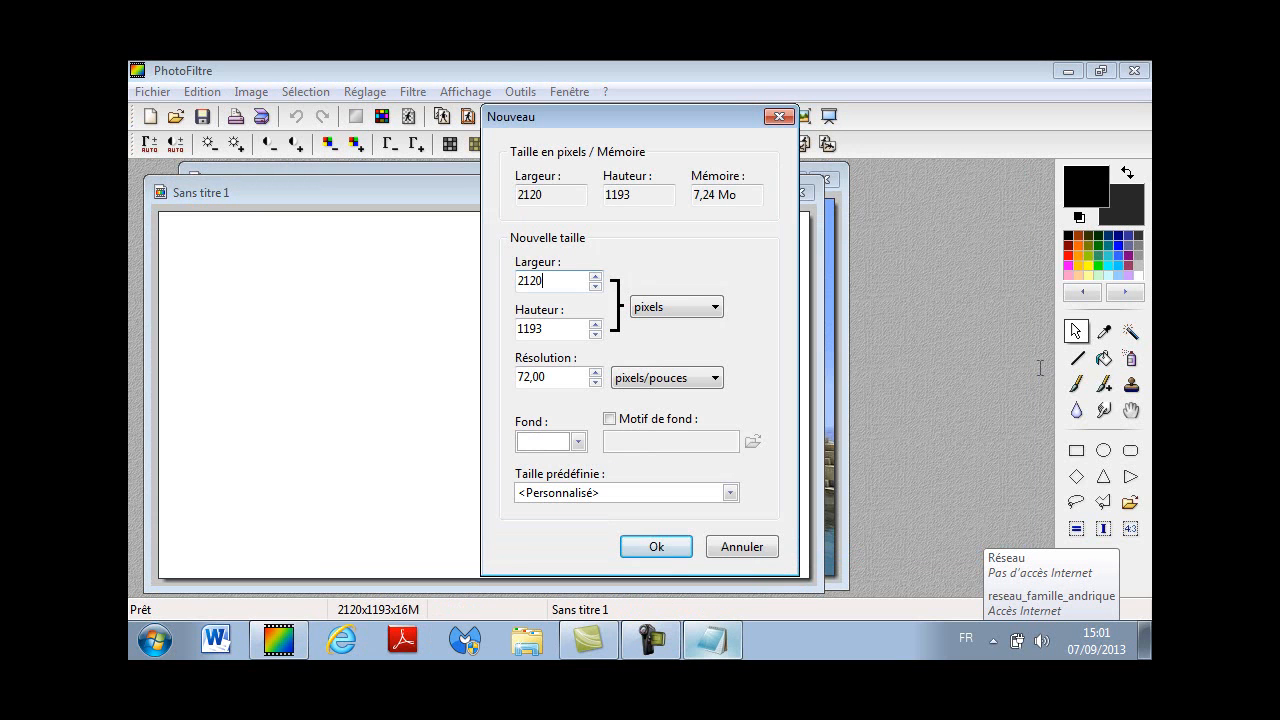
{"action": "type", "text": "212"}
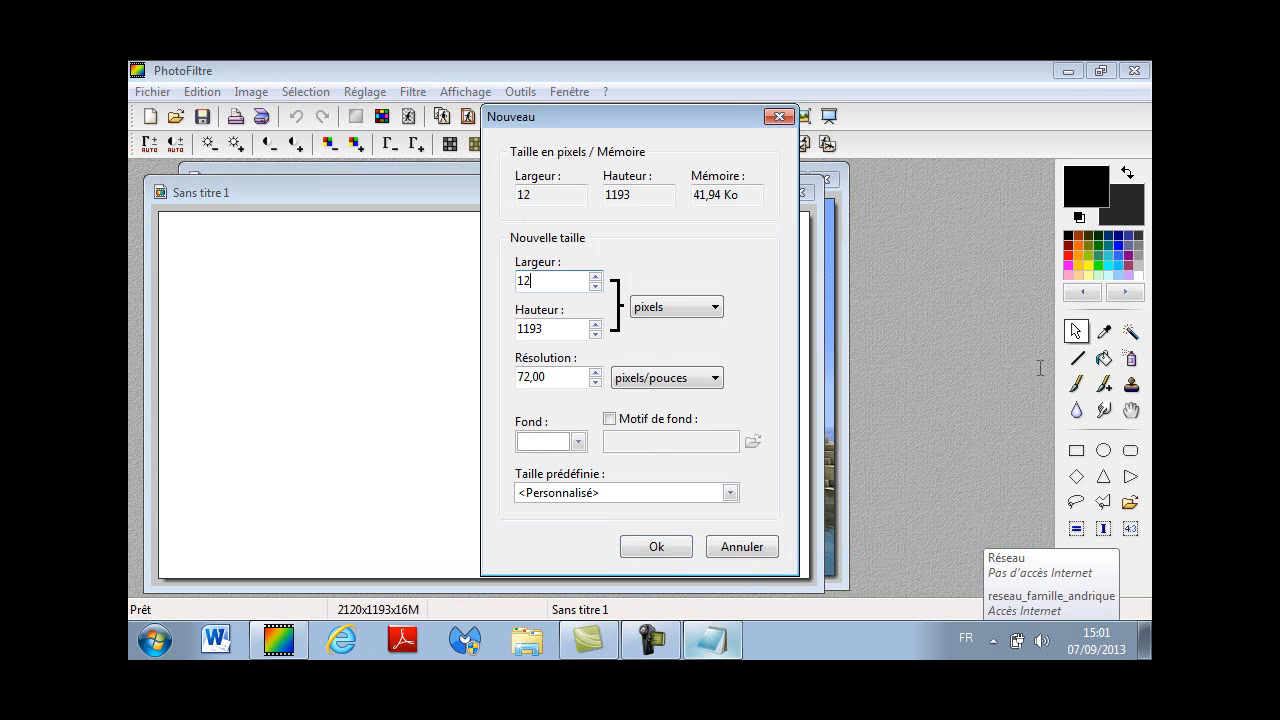
{"action": "type", "text": "80"}
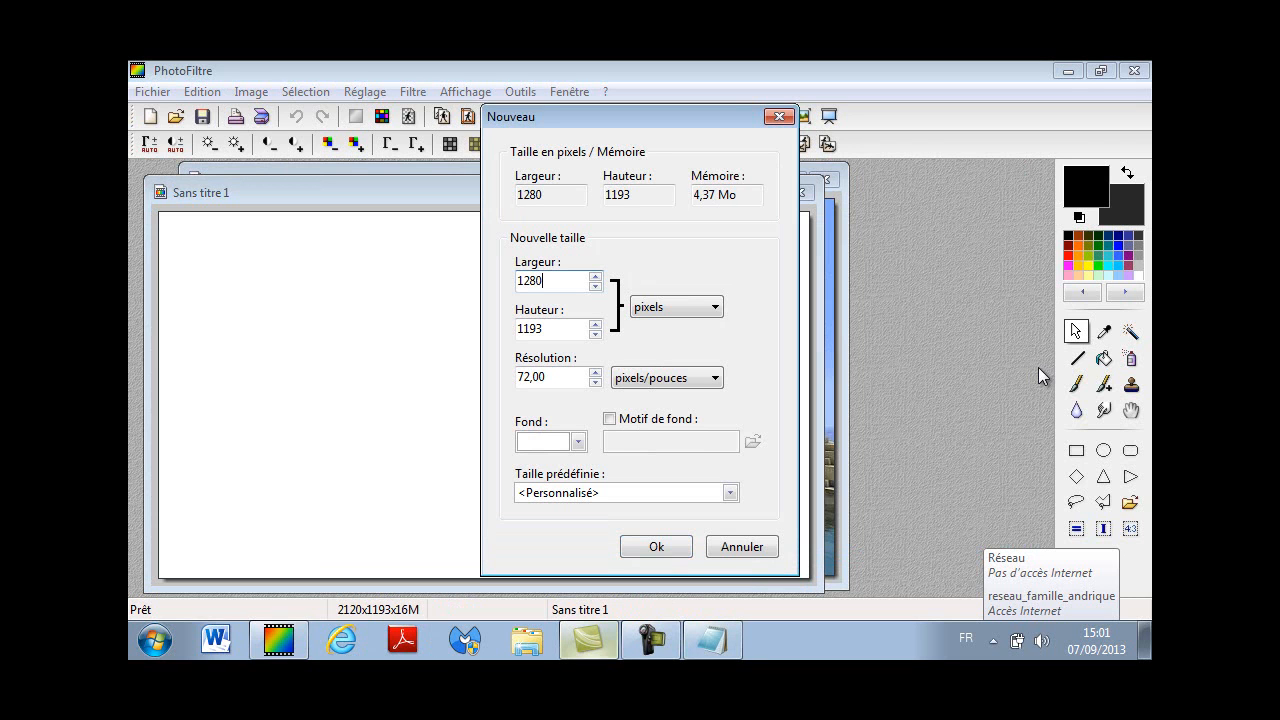
Set the second image's height to 350 pixels according to the note and create it.
{"action": "key", "text": "Menu"}
{"action": "key", "text": "alt+Tab"}
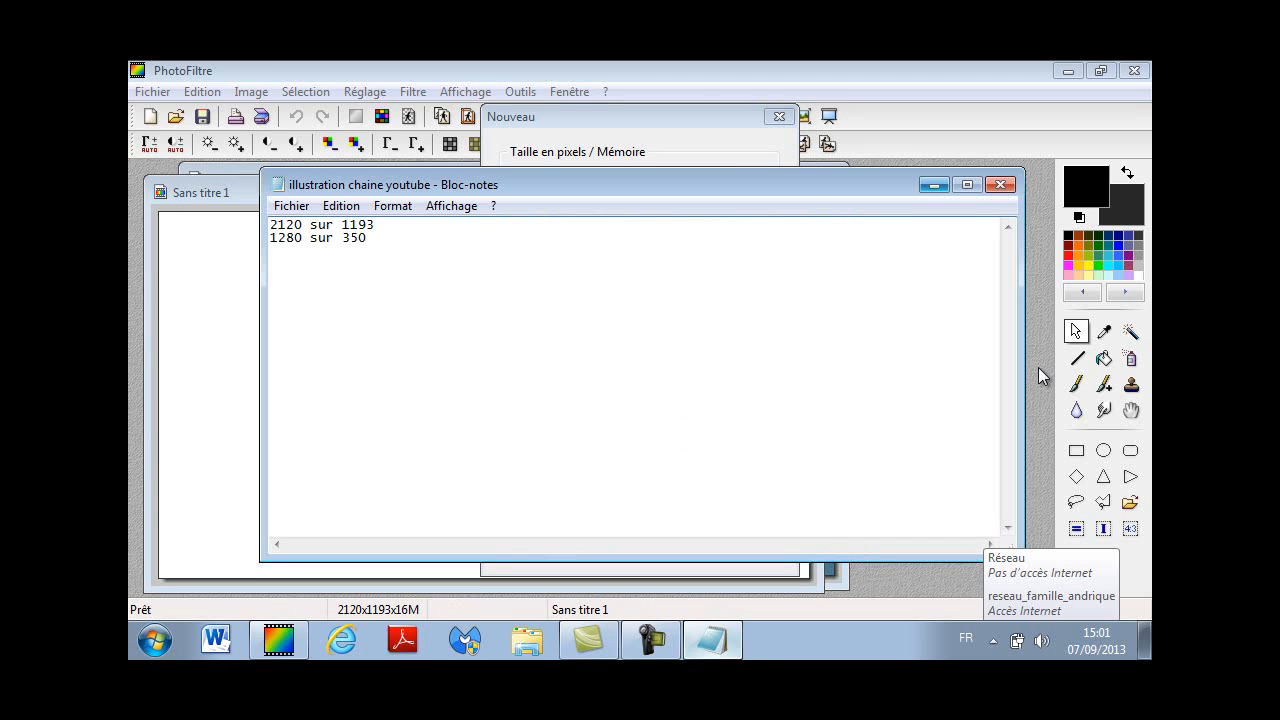
{"action": "key", "text": "alt+Tab"}
{"action": "left_click", "coordinate": [542, 329]}
{"action": "key", "text": "BackSpace"}
{"action": "key", "text": "BackSpace"}
{"action": "key", "text": "BackSpace"}
{"action": "key", "text": "BackSpace"}
{"action": "type", "text": "30"}
{"action": "key", "text": "BackSpace"}
{"action": "type", "text": "50"}
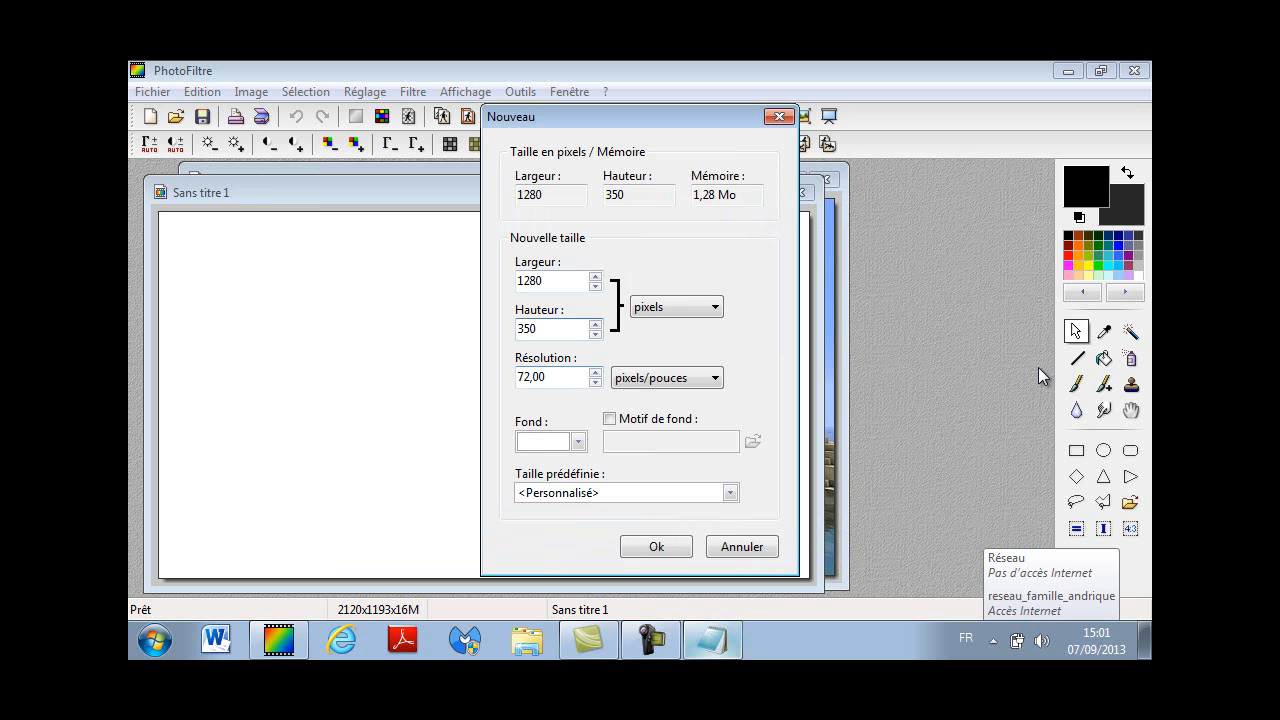
{"action": "key", "text": "Return"}
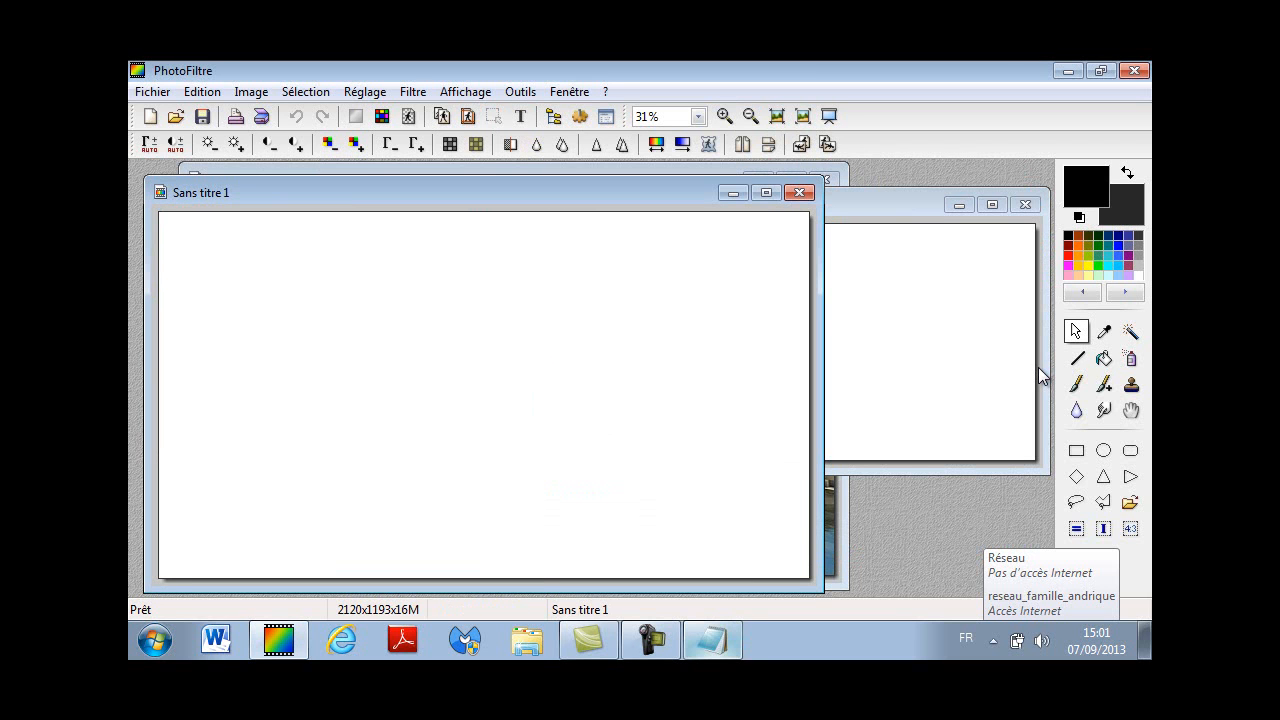
Copy the whole padd.jpg picture and paste it into the blank 1280 x 350 image.
{"action": "left_click", "coordinate": [1040, 376]}
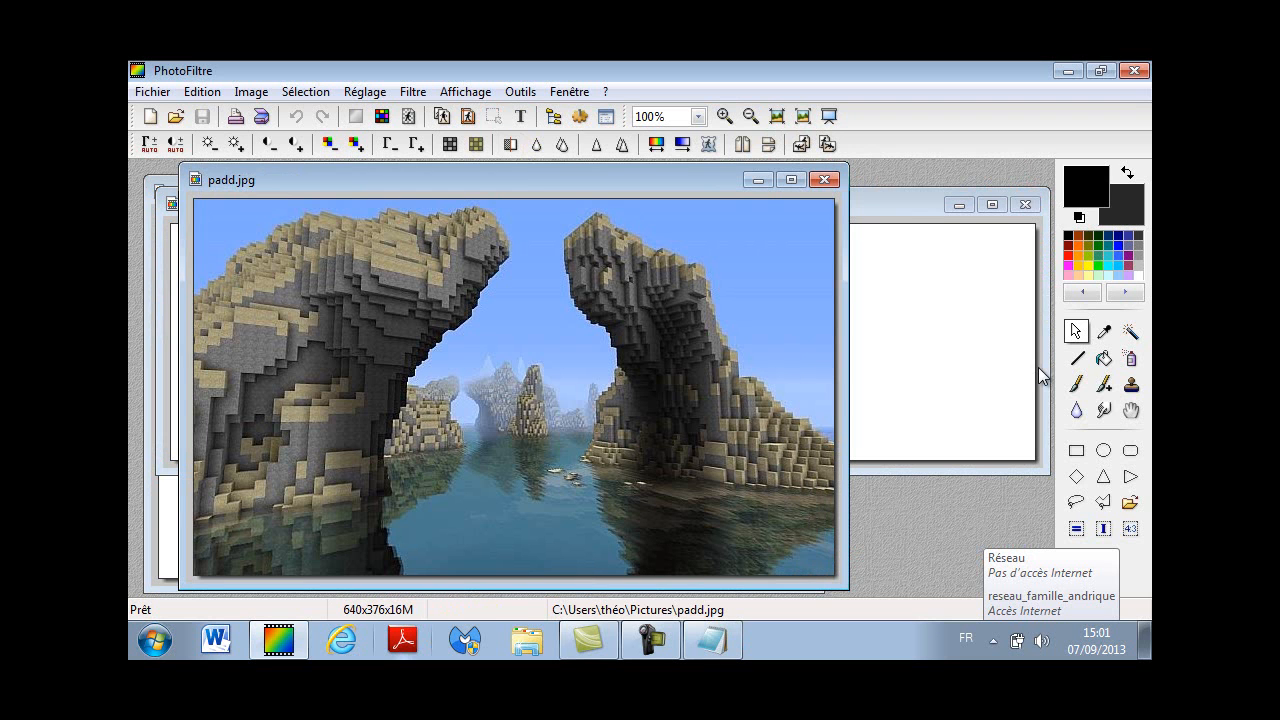
{"action": "right_click", "coordinate": [684, 428]}
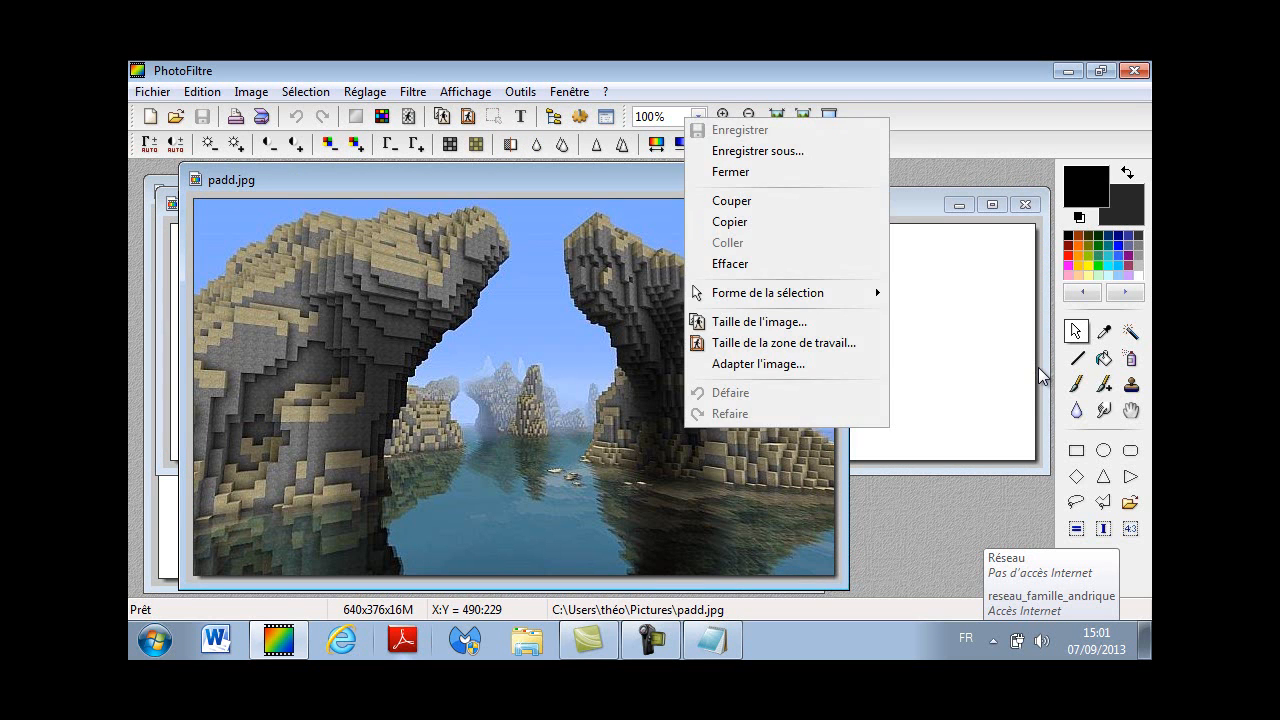
{"action": "left_click", "coordinate": [468, 268]}
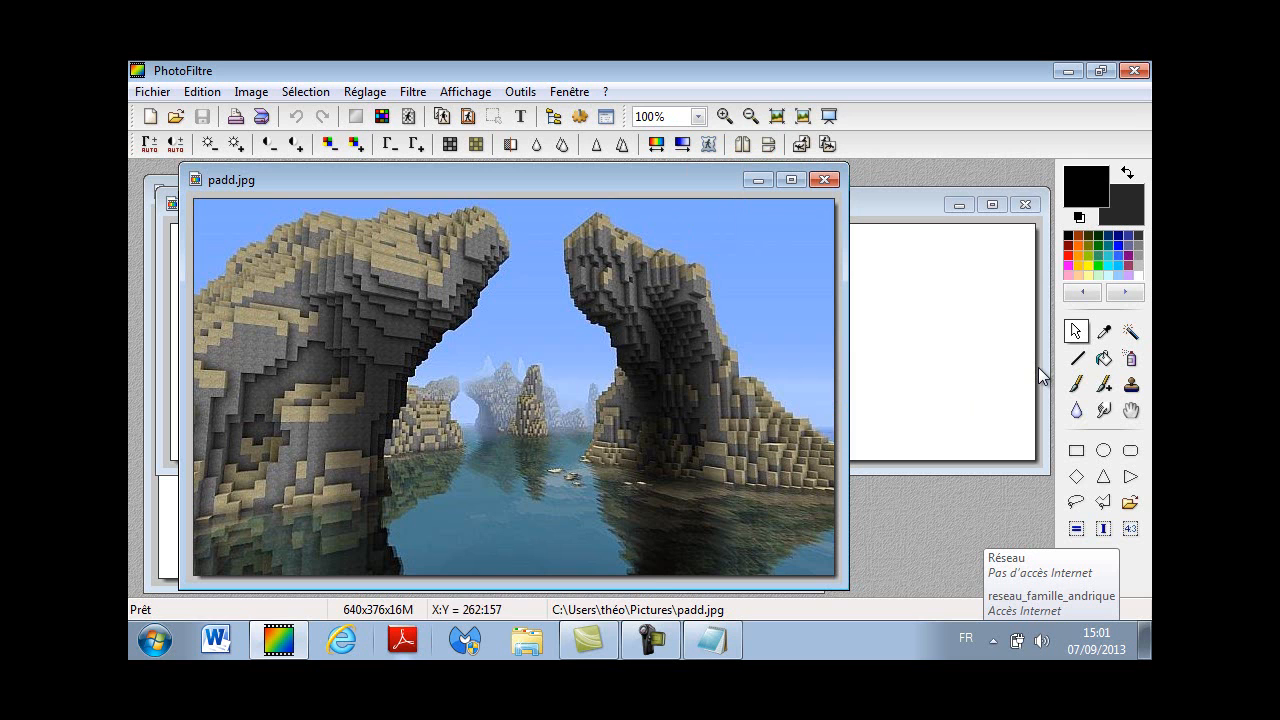
{"action": "right_click", "coordinate": [457, 309]}
{"action": "left_click", "coordinate": [536, 414]}
{"action": "left_click", "coordinate": [1040, 376]}
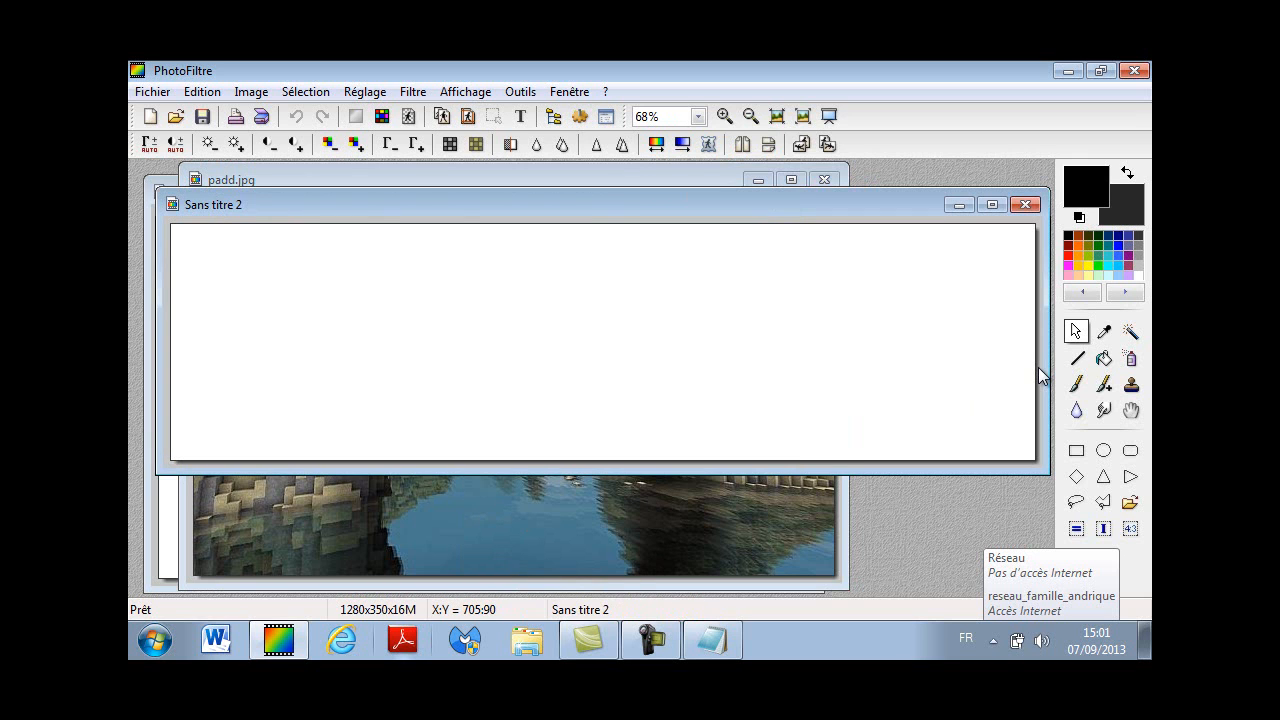
{"action": "right_click", "coordinate": [650, 285]}
{"action": "left_click", "coordinate": [739, 410]}
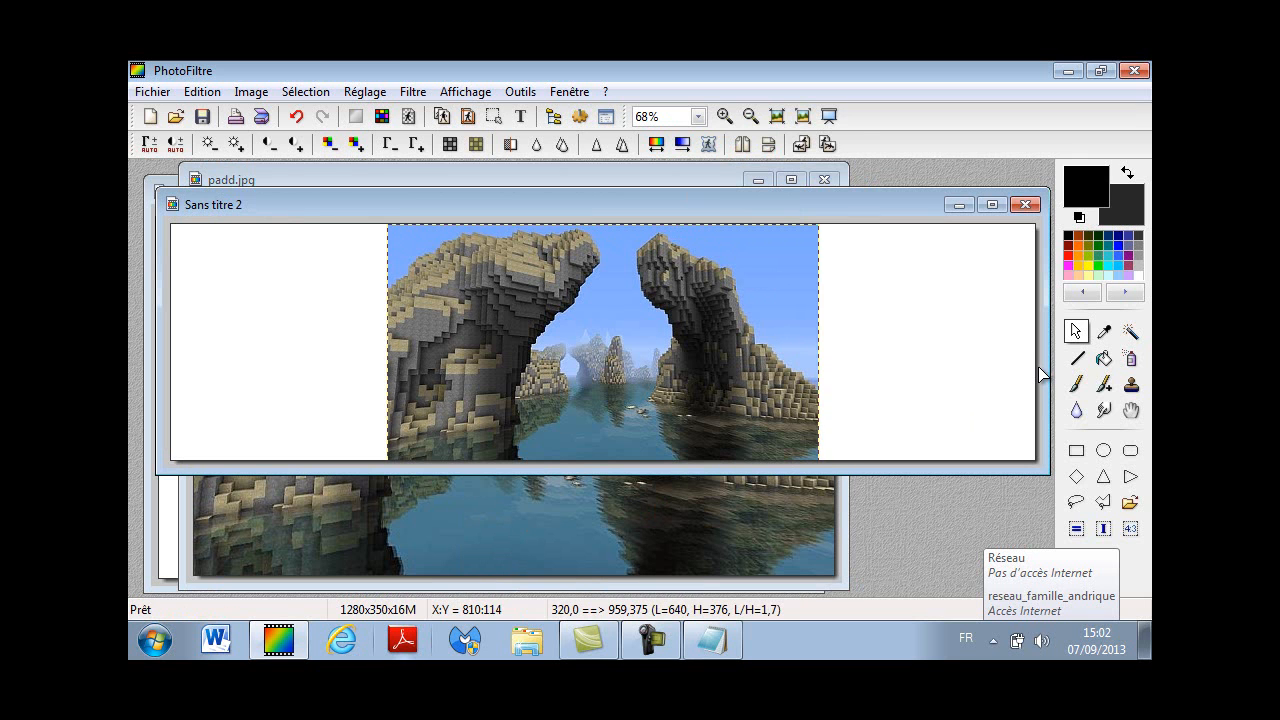
Enlarge the pasted picture to about 1288 x 556 pixels and position it to cover the whole canvas.
{"action": "left_click_drag", "start_coordinate": [723, 295], "coordinate": [740, 298]}
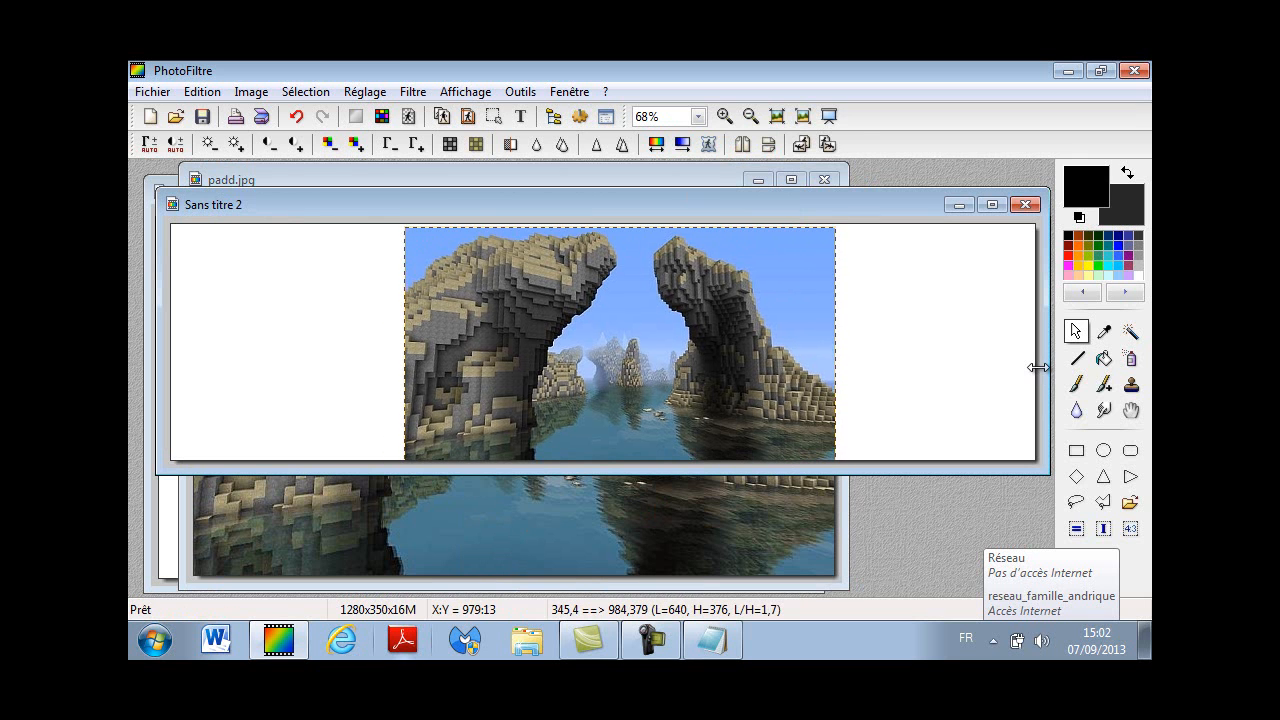
{"action": "left_click_drag", "start_coordinate": [832, 229], "coordinate": [897, 182]}
{"action": "mouse_move", "coordinate": [734, 293]}
{"action": "left_mouse_down"}
{"action": "mouse_move", "coordinate": [684, 315]}
{"action": "mouse_move", "coordinate": [714, 346]}
{"action": "left_mouse_up"}
{"action": "mouse_move", "coordinate": [1040, 375]}
{"action": "left_mouse_down"}
{"action": "mouse_move", "coordinate": [1043, 363]}
{"action": "mouse_move", "coordinate": [1030, 375]}
{"action": "left_mouse_up"}
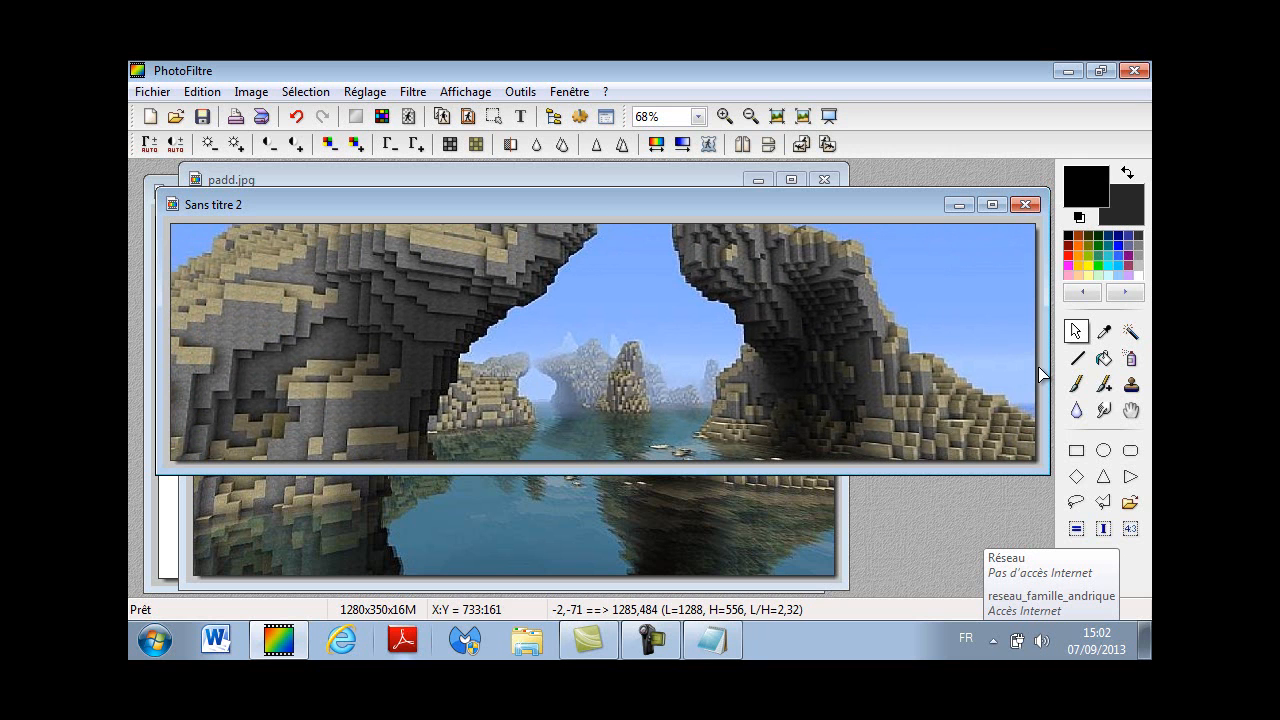
Close padd.jpg and open the character image fr-minecraft_skin_K726_dj_34607_skin.png.
{"action": "key", "text": "ctrl+Tab"}
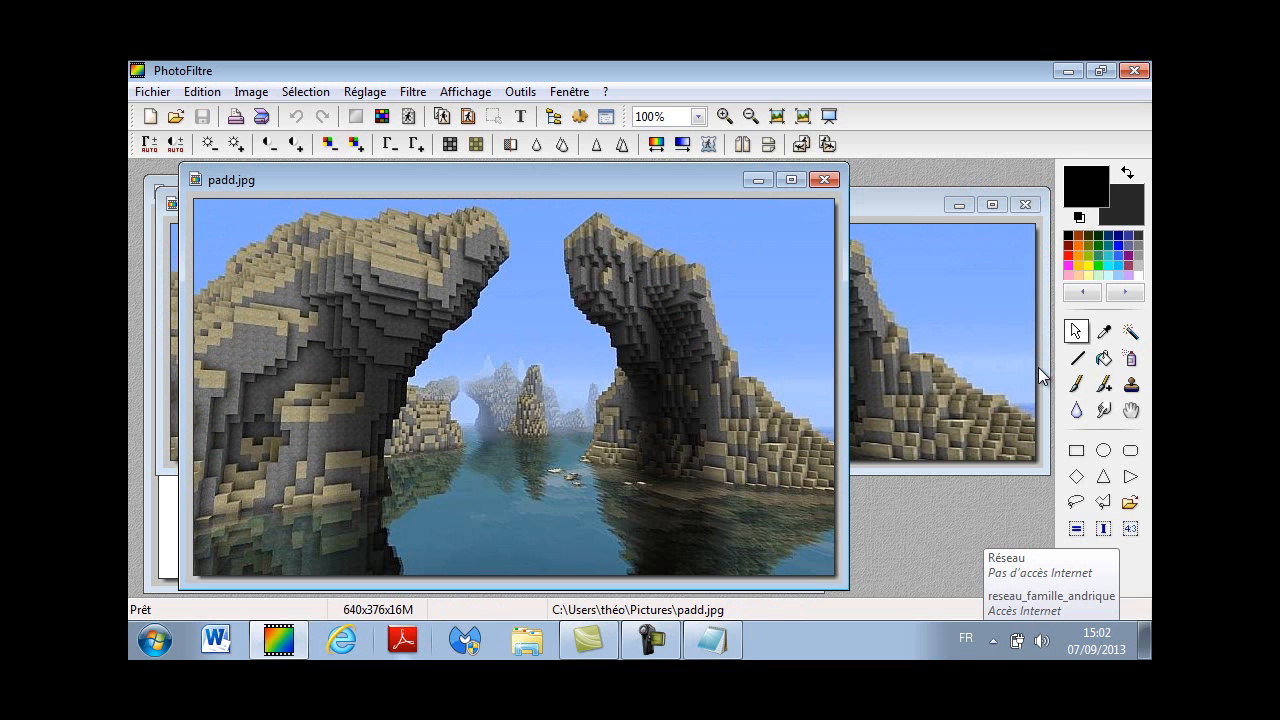
{"action": "left_click", "coordinate": [824, 179]}
{"action": "left_click", "coordinate": [176, 116]}
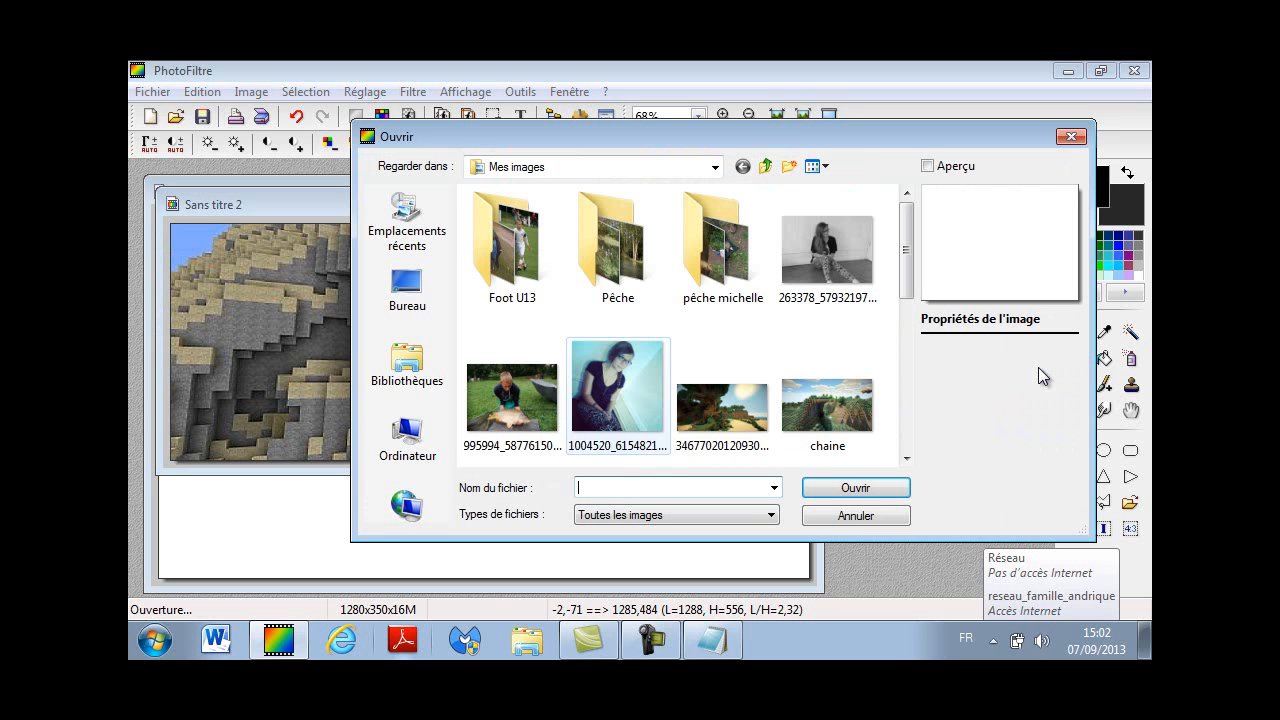
{"action": "left_click_drag", "start_coordinate": [906, 249], "coordinate": [906, 357]}
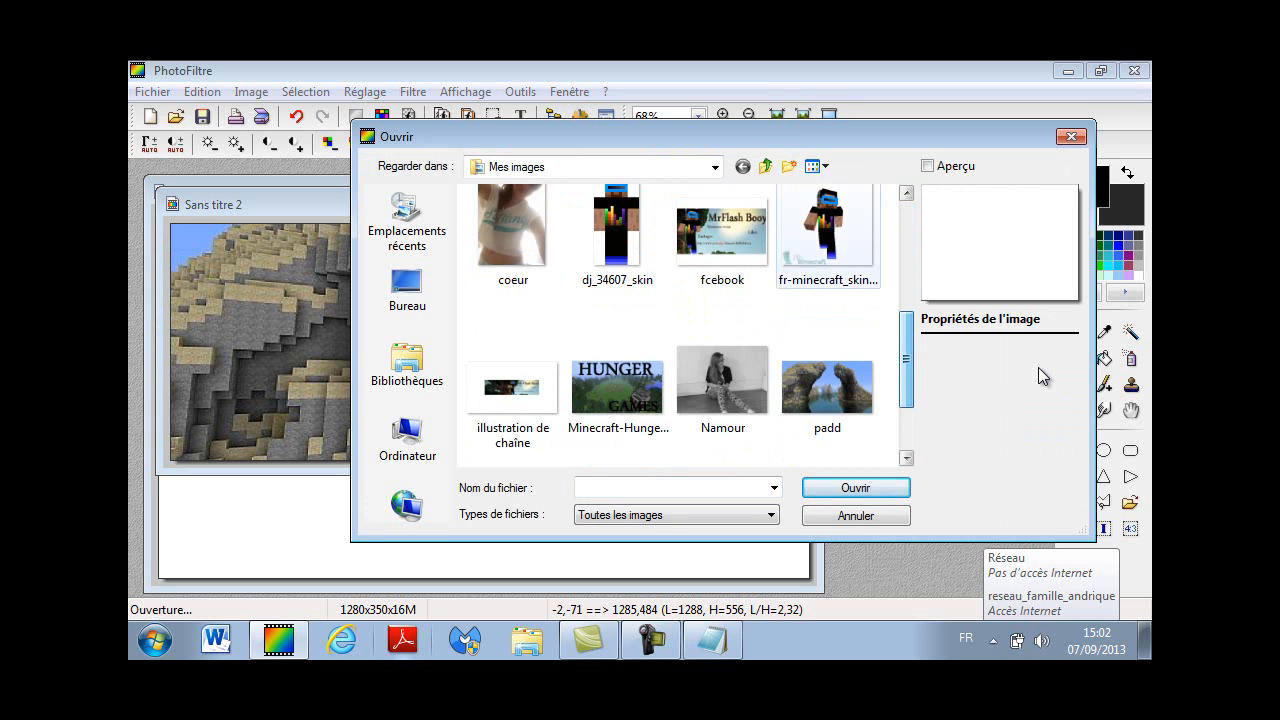
{"action": "double_click", "coordinate": [831, 232]}
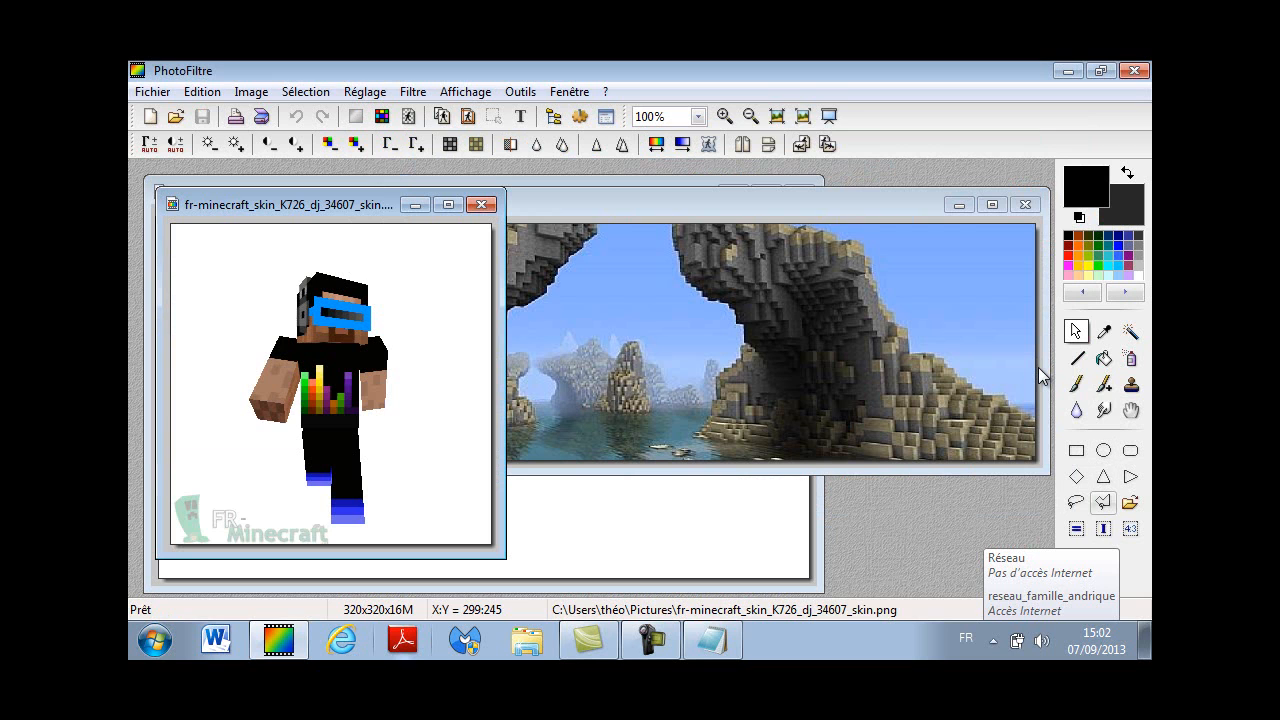
Trace a polygonal selection about 132 x 249 pixels around the character, copy it and return to the landscape banner image.
{"action": "left_click", "coordinate": [1103, 502]}
{"action": "left_click", "coordinate": [298, 296]}
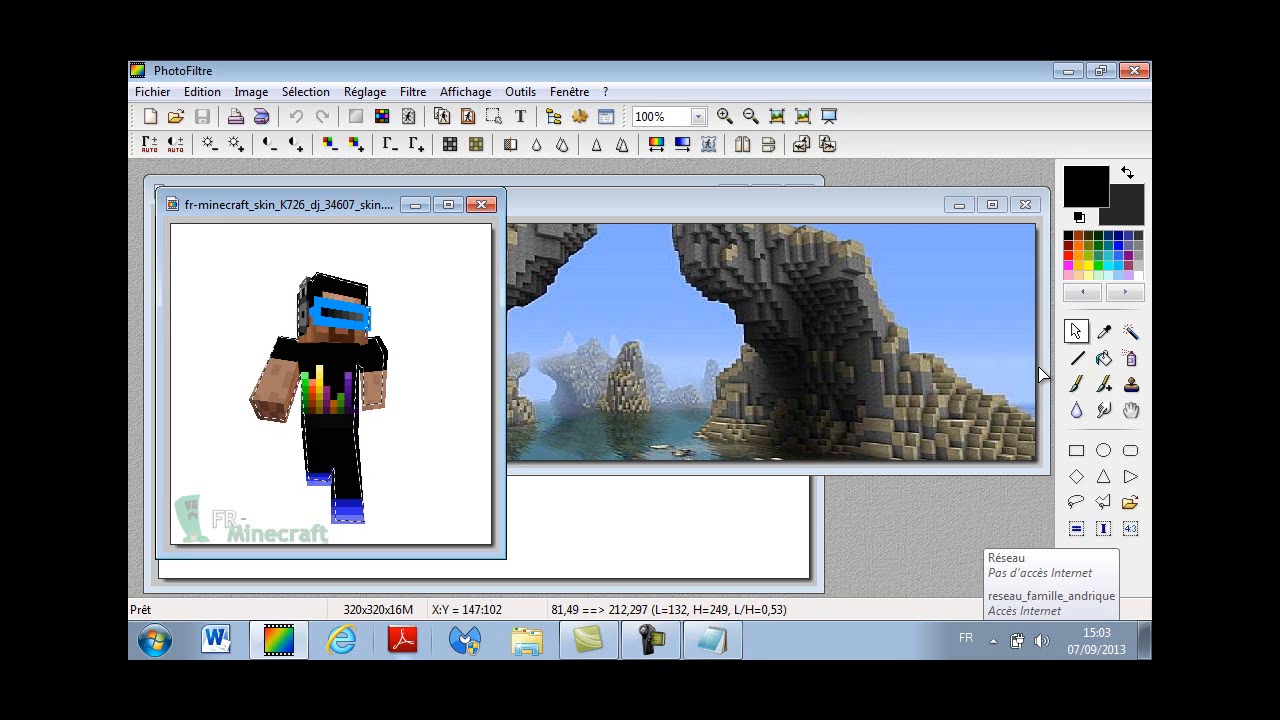
{"action": "right_click", "coordinate": [319, 304]}
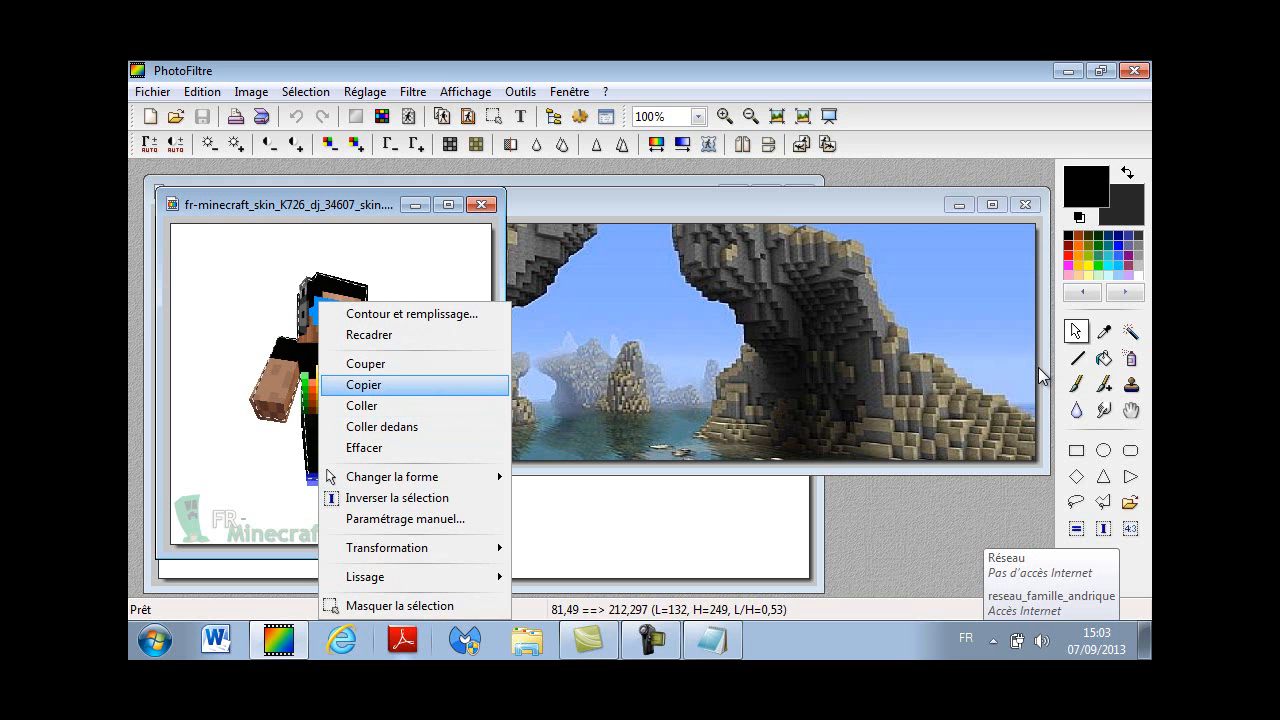
{"action": "left_click", "coordinate": [364, 384]}
{"action": "left_click", "coordinate": [1041, 370]}
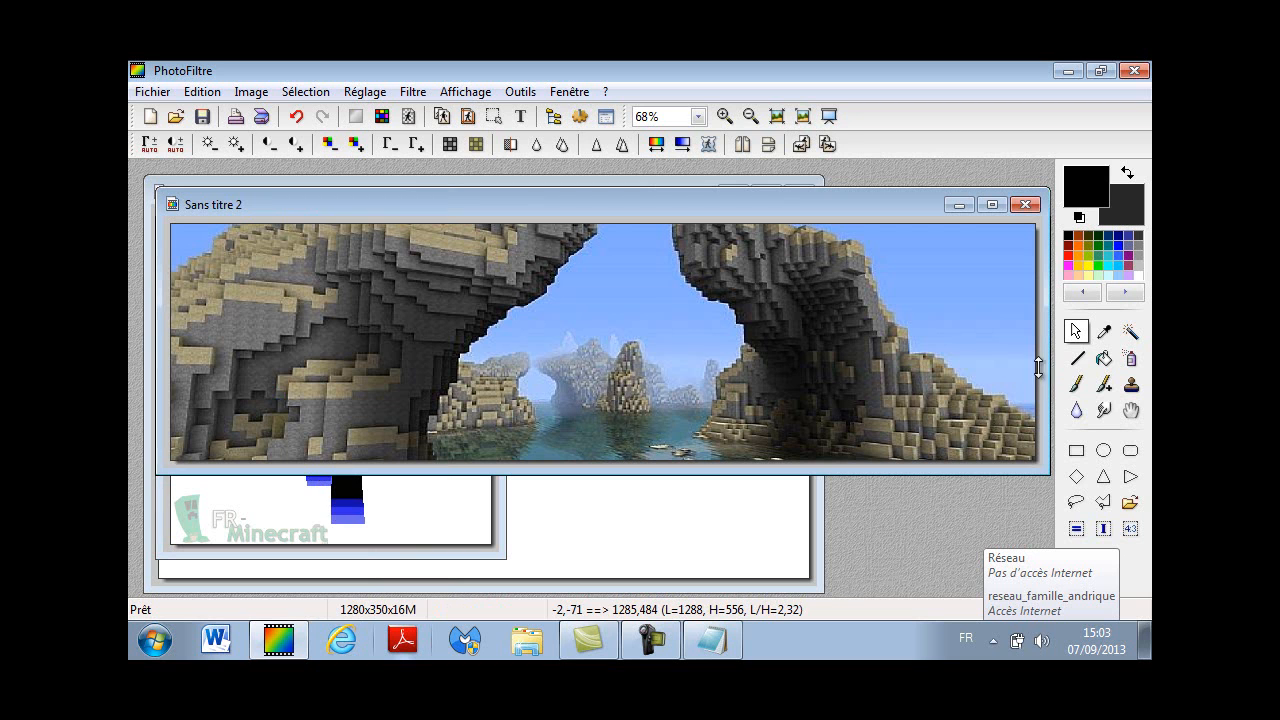
Shift the pasted landscape slightly downward within the banner and validate the paste.
{"action": "right_click", "coordinate": [652, 341]}
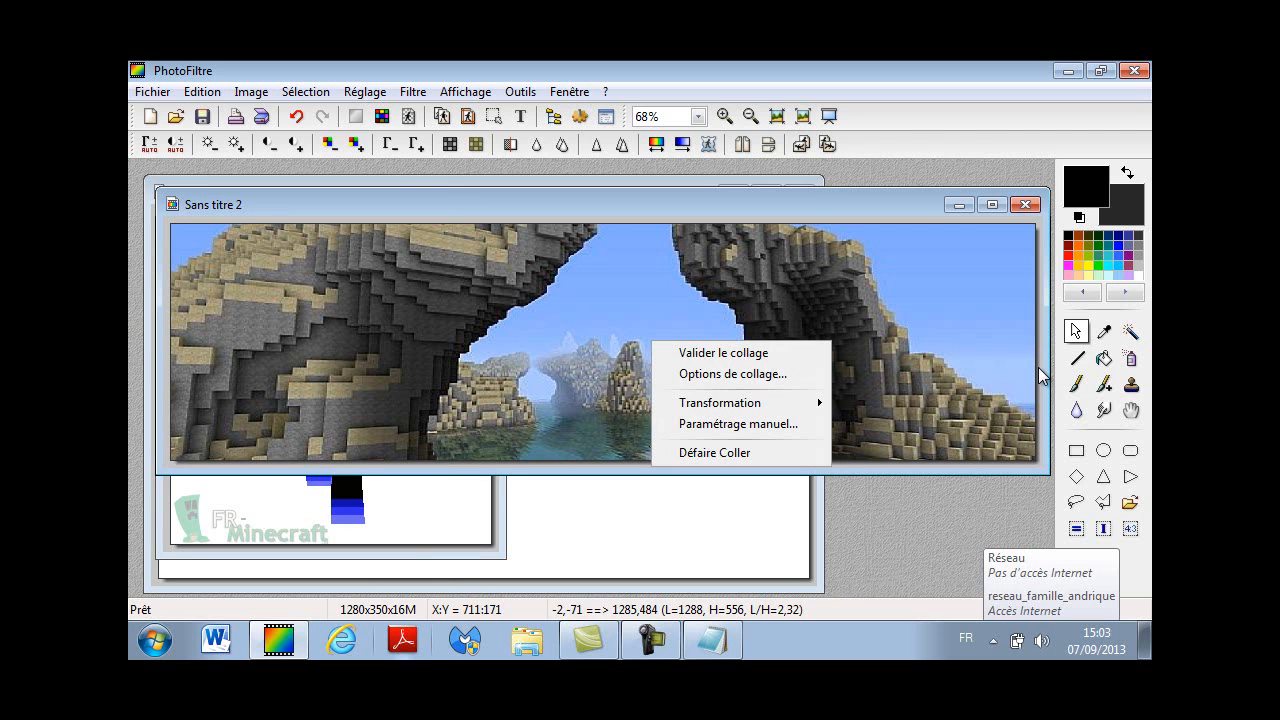
{"action": "left_click", "coordinate": [560, 368]}
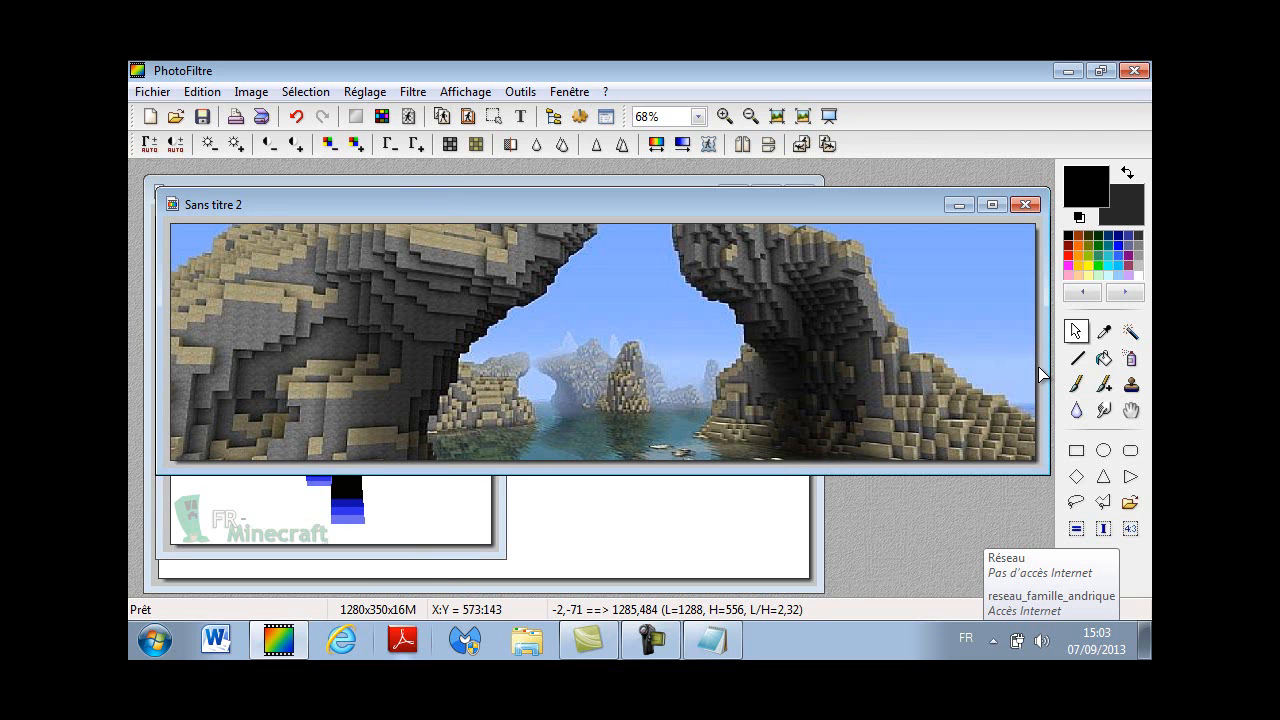
{"action": "left_click_drag", "start_coordinate": [560, 315], "coordinate": [521, 326]}
{"action": "right_click", "coordinate": [573, 331]}
{"action": "left_click", "coordinate": [517, 326]}
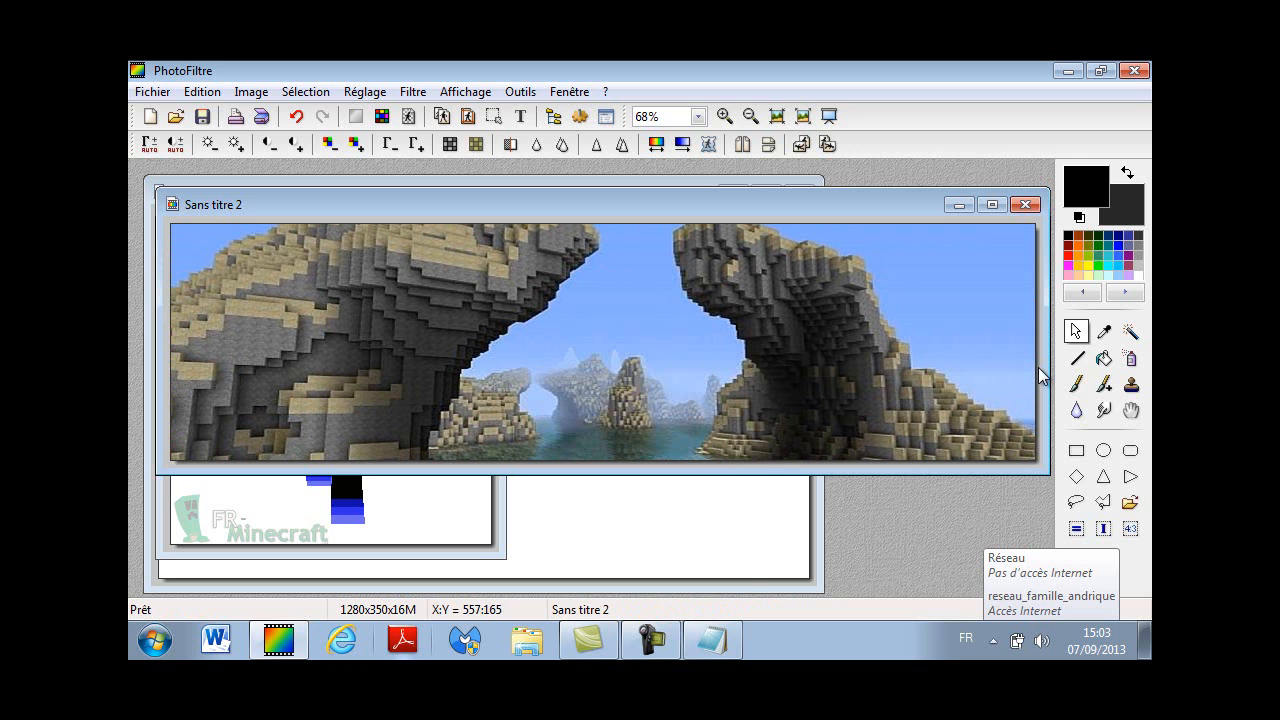
Paste the cut-out character into the banner and place it between the two rock arches.
{"action": "right_click", "coordinate": [550, 310]}
{"action": "left_click", "coordinate": [600, 435]}
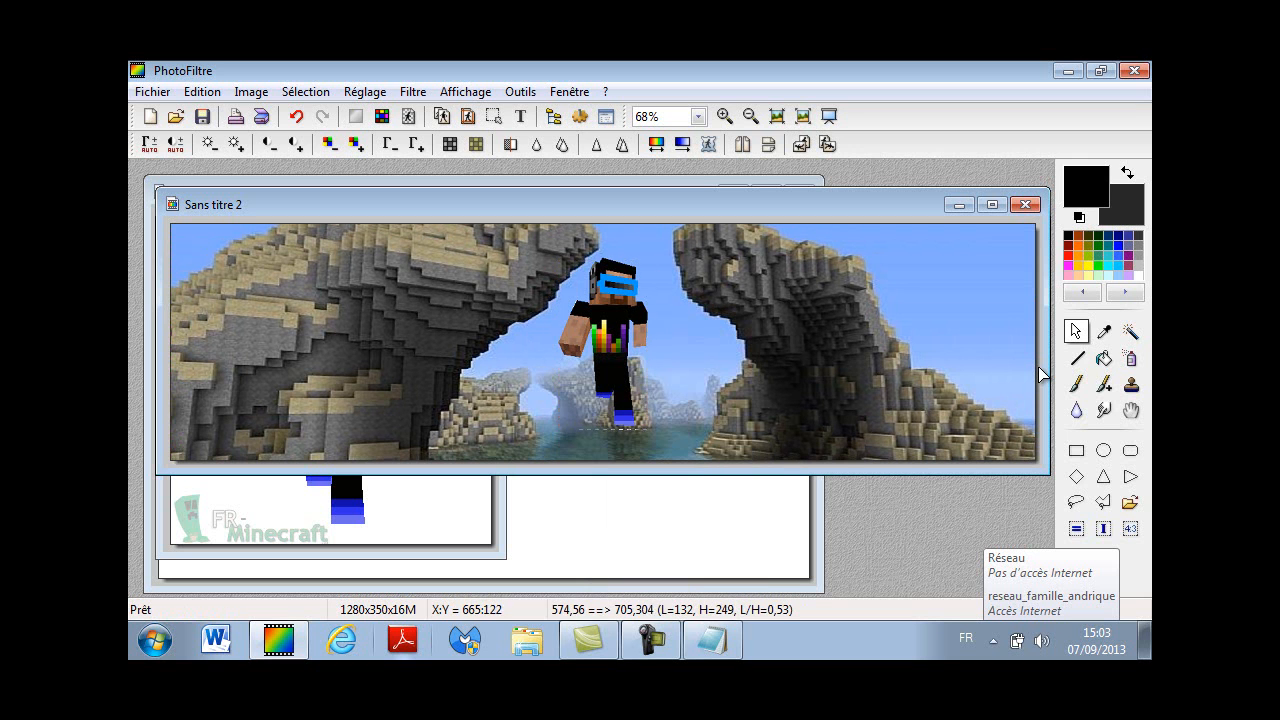
{"action": "left_click_drag", "start_coordinate": [629, 392], "coordinate": [691, 417]}
{"action": "left_click_drag", "start_coordinate": [697, 367], "coordinate": [630, 367]}
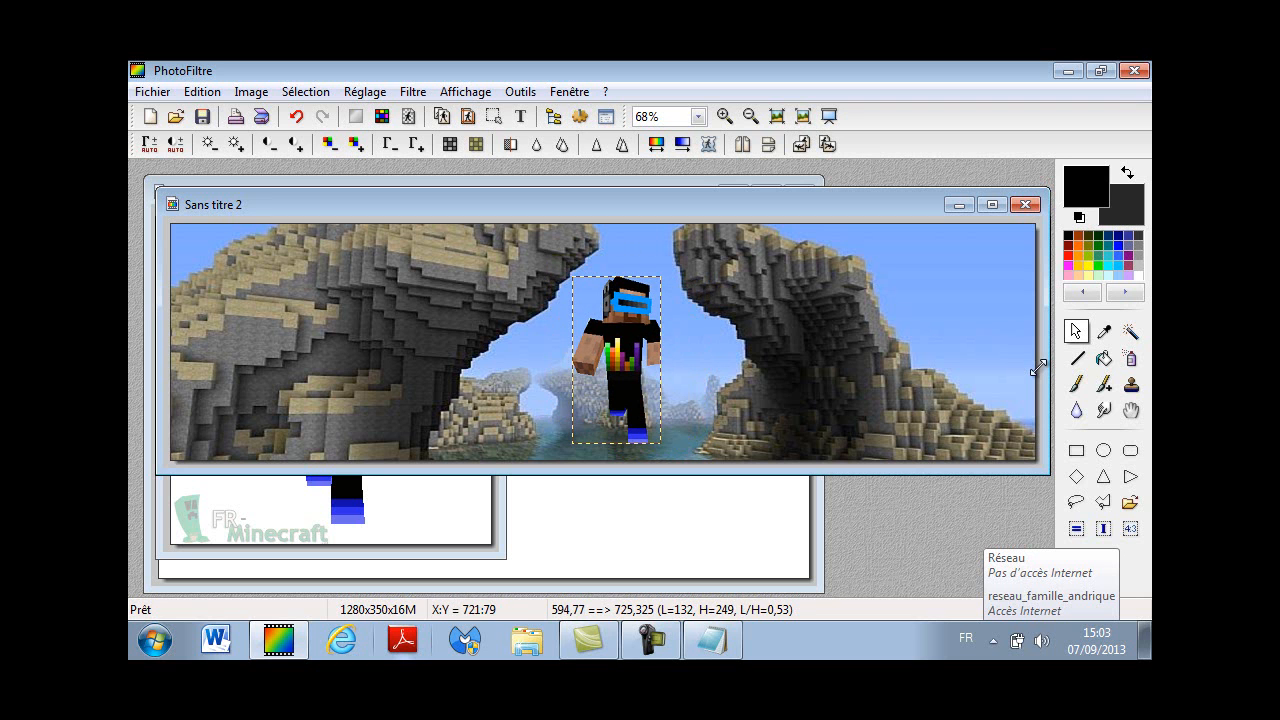
Enlarge the pasted character to about 180 x 344 pixels, centre it between the arches at full banner height and validate the paste.
{"action": "left_click_drag", "start_coordinate": [659, 276], "coordinate": [677, 247]}
{"action": "left_click_drag", "start_coordinate": [643, 335], "coordinate": [633, 363]}
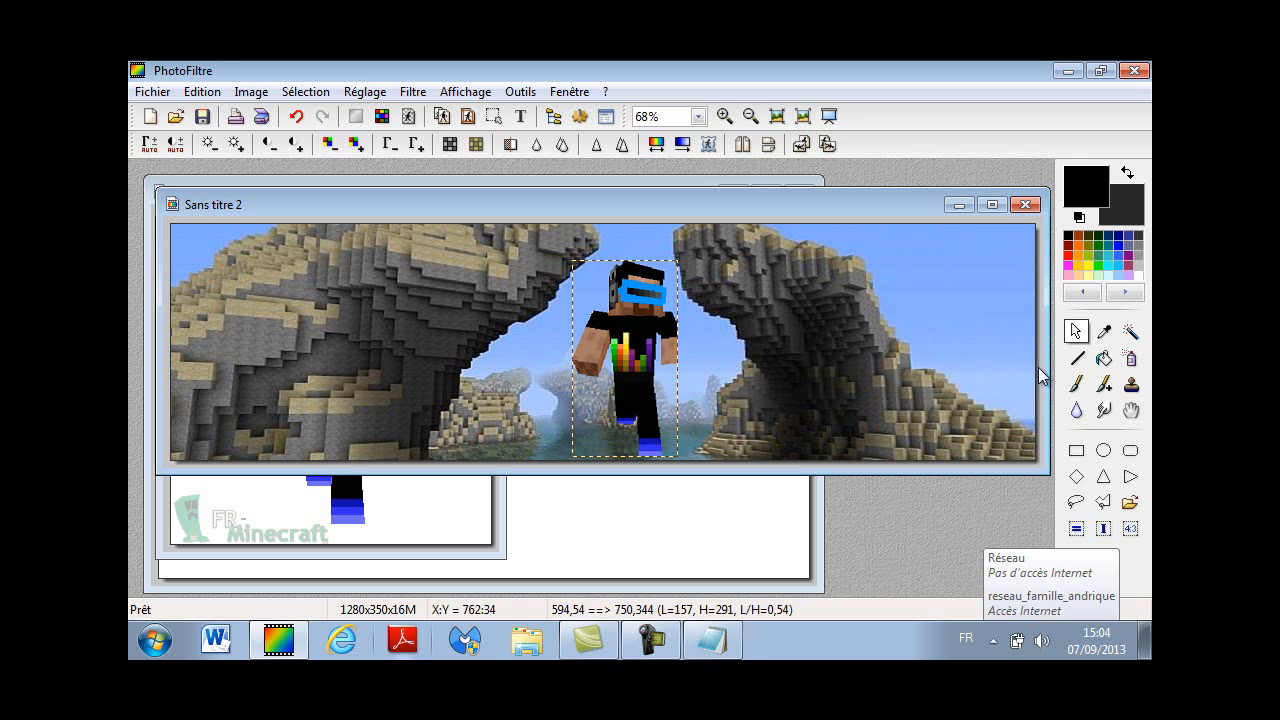
{"action": "left_click_drag", "start_coordinate": [1038, 368], "coordinate": [1040, 375]}
{"action": "left_click_drag", "start_coordinate": [657, 291], "coordinate": [647, 291]}
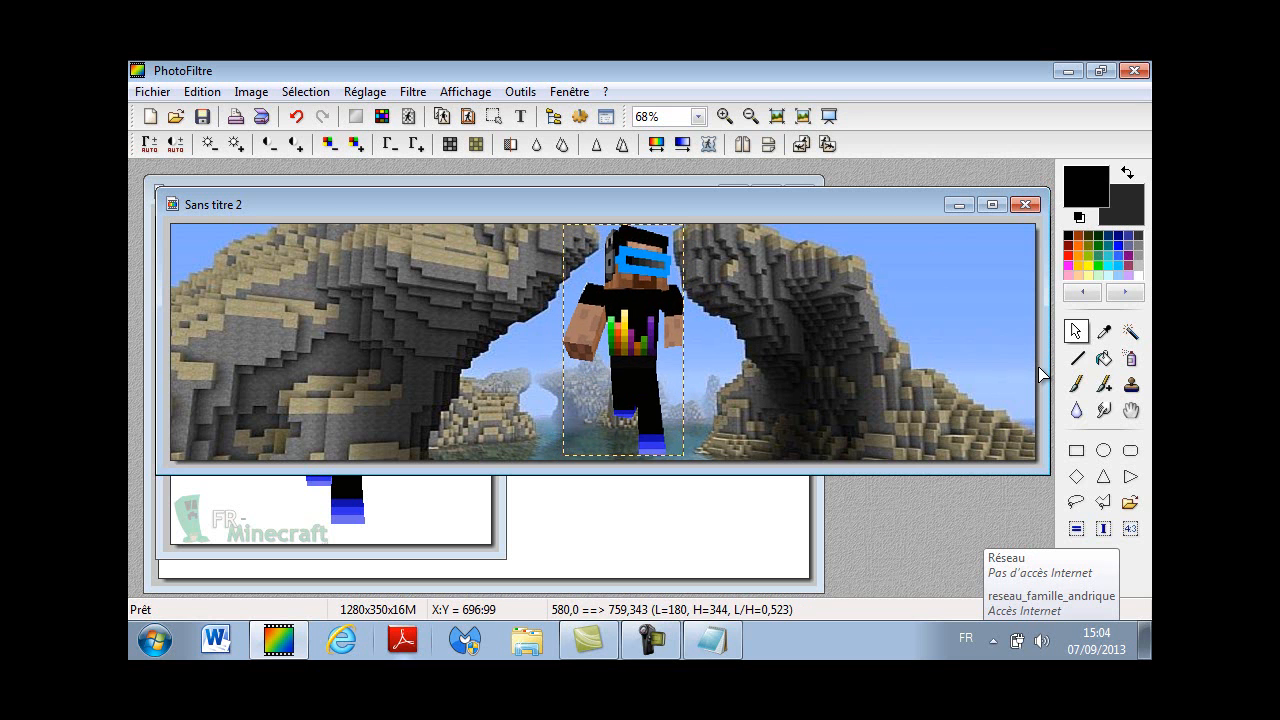
{"action": "right_click", "coordinate": [641, 297]}
{"action": "key", "text": "Return"}
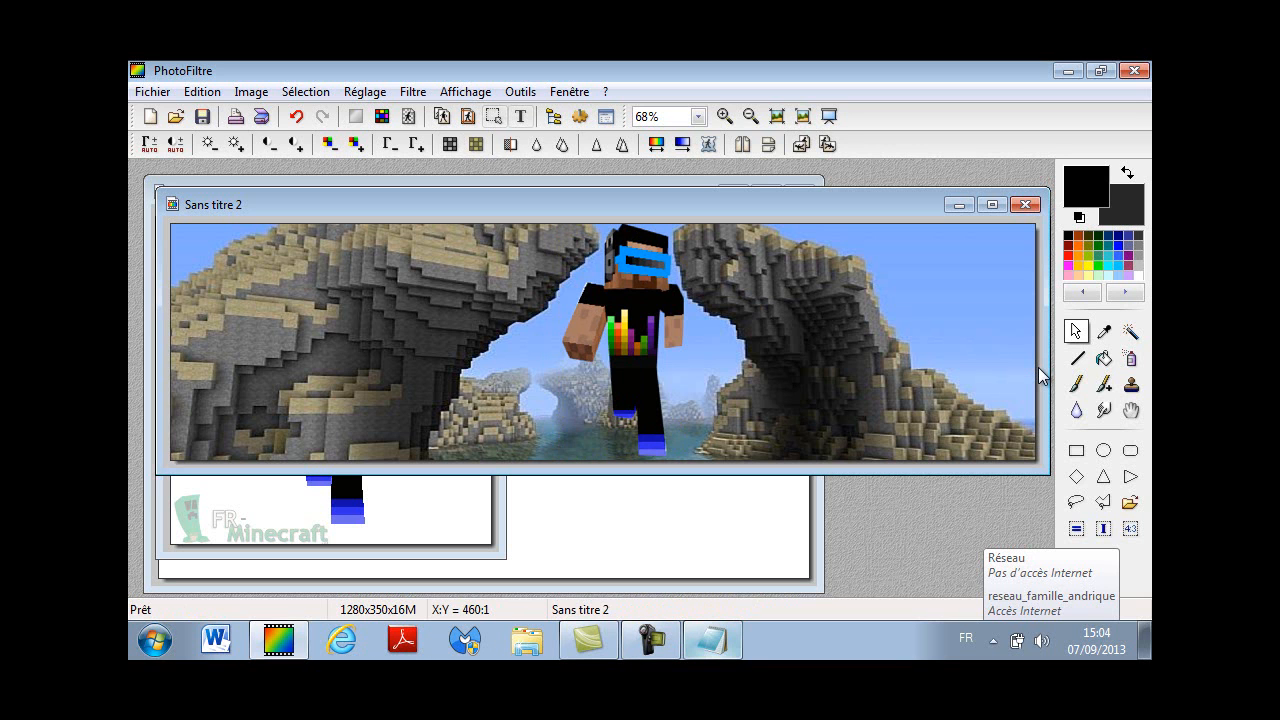
Start a text with the channel name already entered and set its size to 100.
{"action": "left_click", "coordinate": [520, 116]}
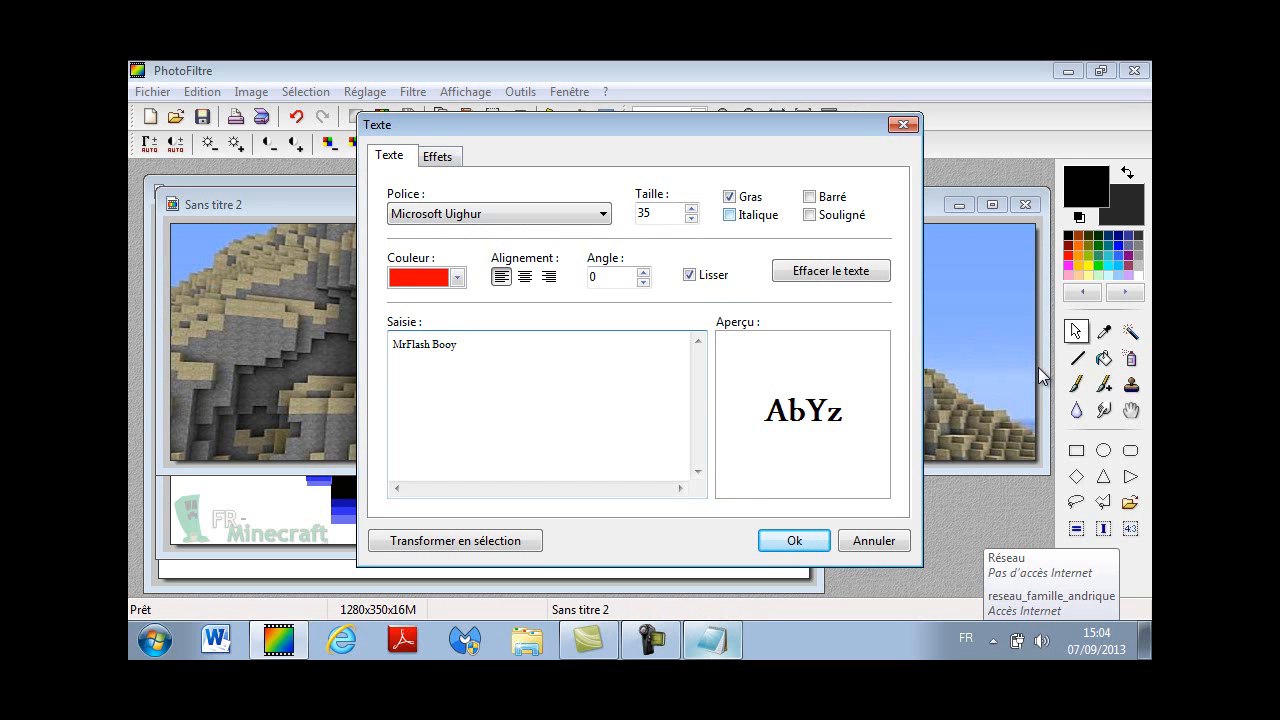
{"action": "left_click", "coordinate": [654, 213]}
{"action": "key", "text": "BackSpace"}
{"action": "key", "text": "BackSpace"}
{"action": "type", "text": "1"}
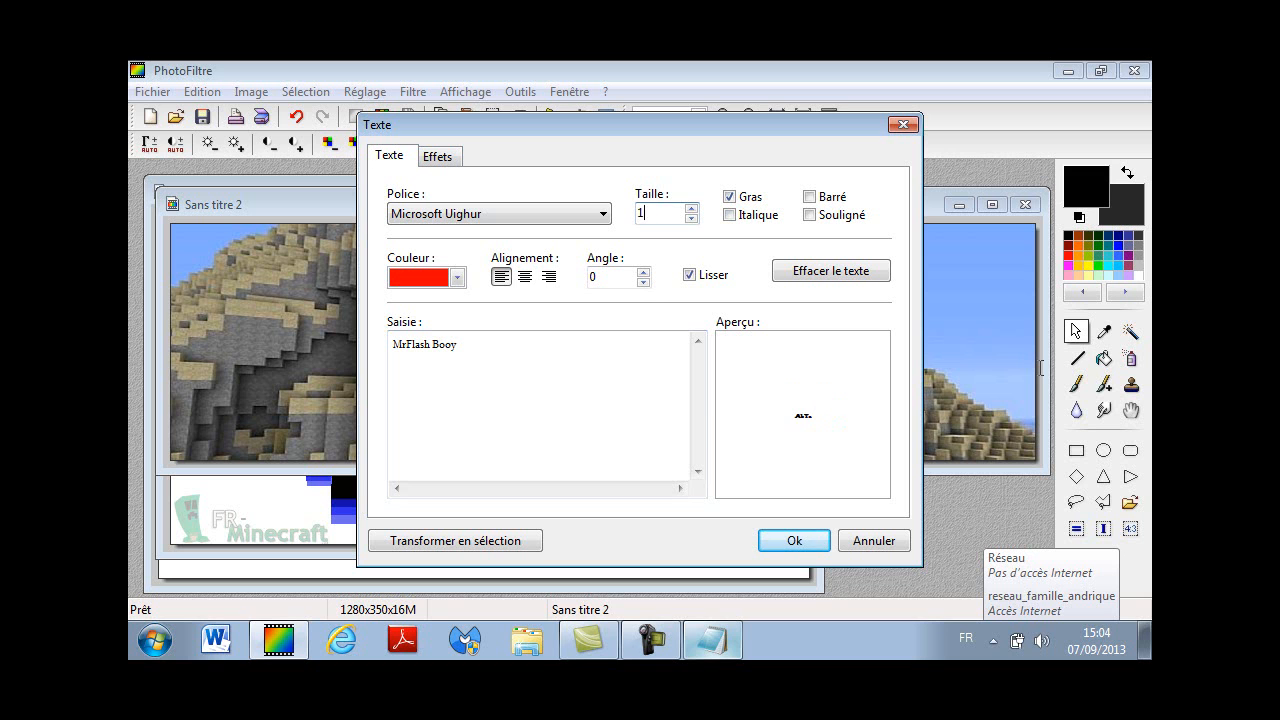
{"action": "type", "text": "00"}
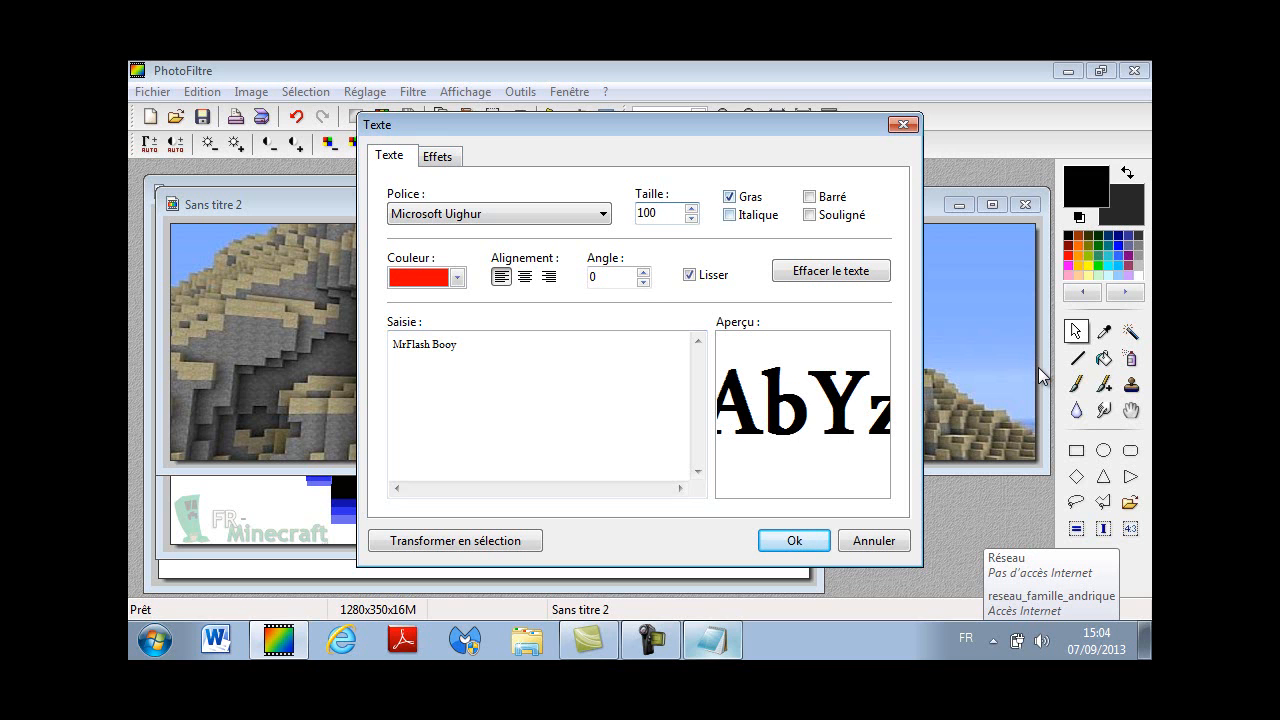
Fill the text with the Mur01 pattern, insert it and place it across the character's legs.
{"action": "key", "text": "ctrl+Tab"}
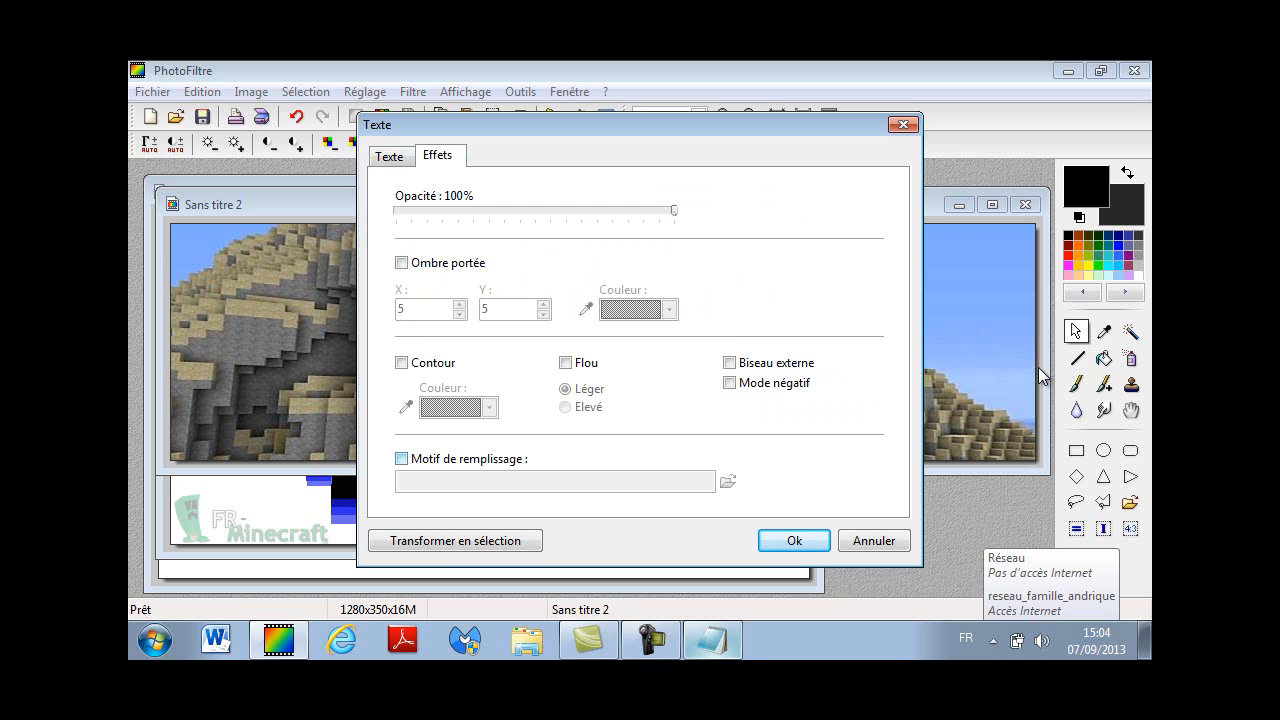
{"action": "key", "text": "space"}
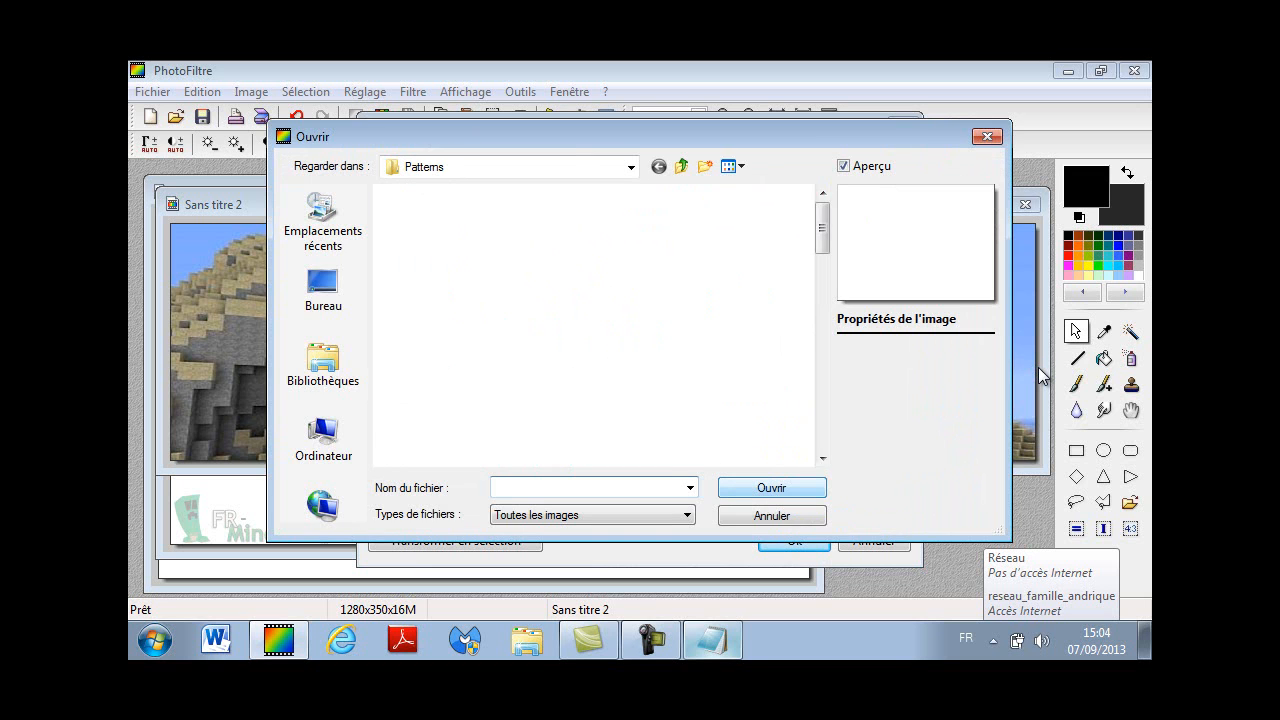
{"action": "scroll", "coordinate": [1040, 375], "scroll_direction": "down", "scroll_amount": 3}
{"action": "mouse_move", "coordinate": [822, 289]}
{"action": "left_mouse_down"}
{"action": "mouse_move", "coordinate": [822, 316]}
{"action": "mouse_move", "coordinate": [822, 272]}
{"action": "left_mouse_up"}
{"action": "left_click", "coordinate": [743, 436]}
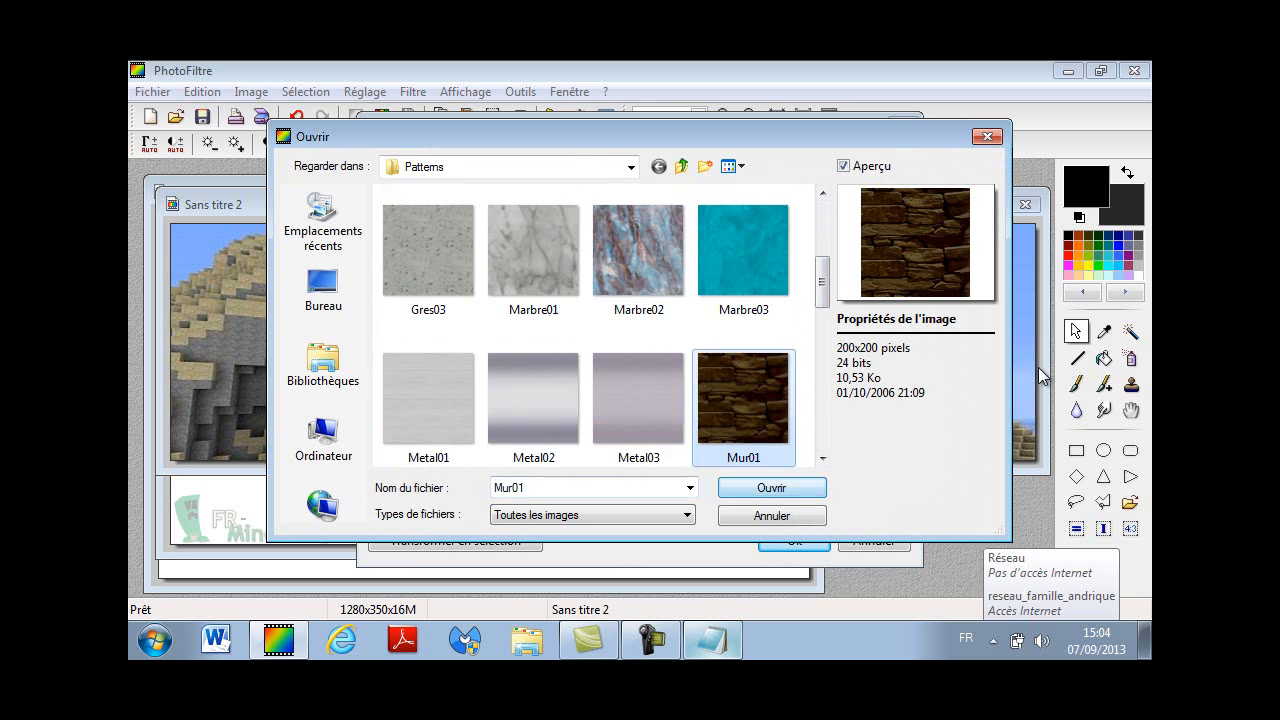
{"action": "key", "text": "Return"}
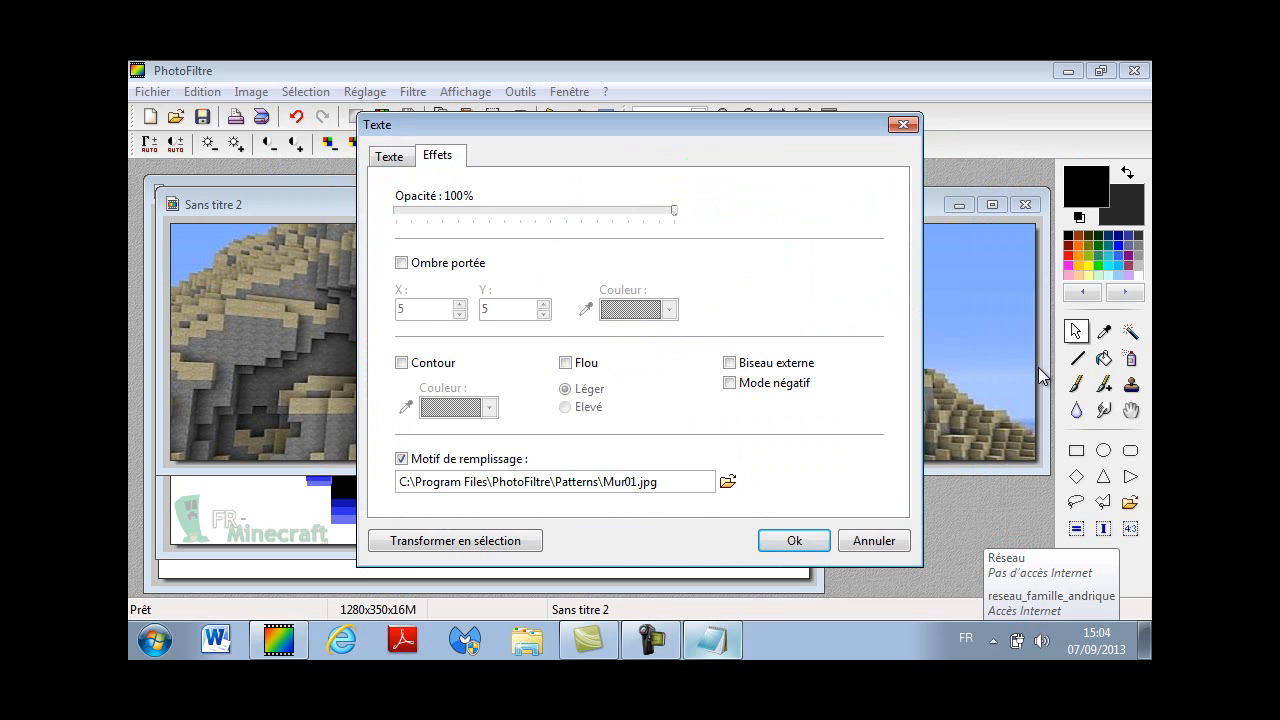
{"action": "key", "text": "Return"}
{"action": "left_click_drag", "start_coordinate": [641, 347], "coordinate": [649, 409]}
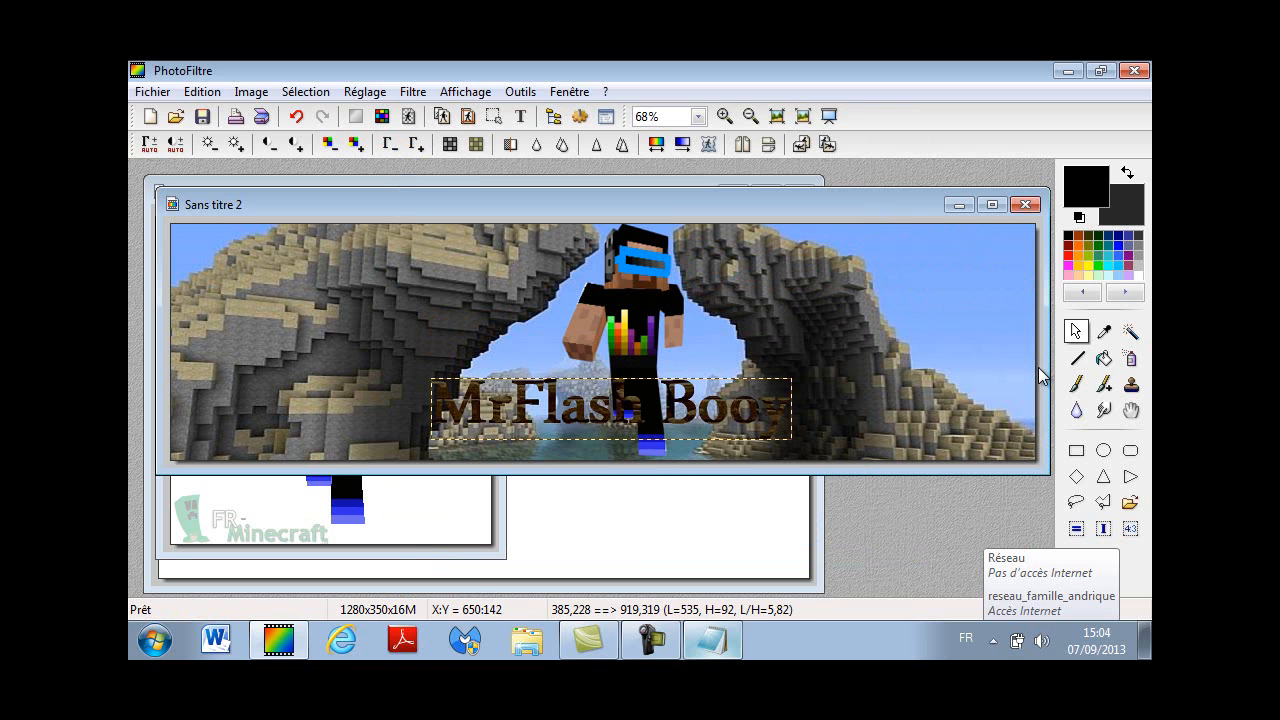
Change the channel name text's fill pattern to Bois01.
{"action": "key", "text": "ctrl+t"}
{"action": "left_click", "coordinate": [438, 157]}
{"action": "left_click", "coordinate": [727, 481]}
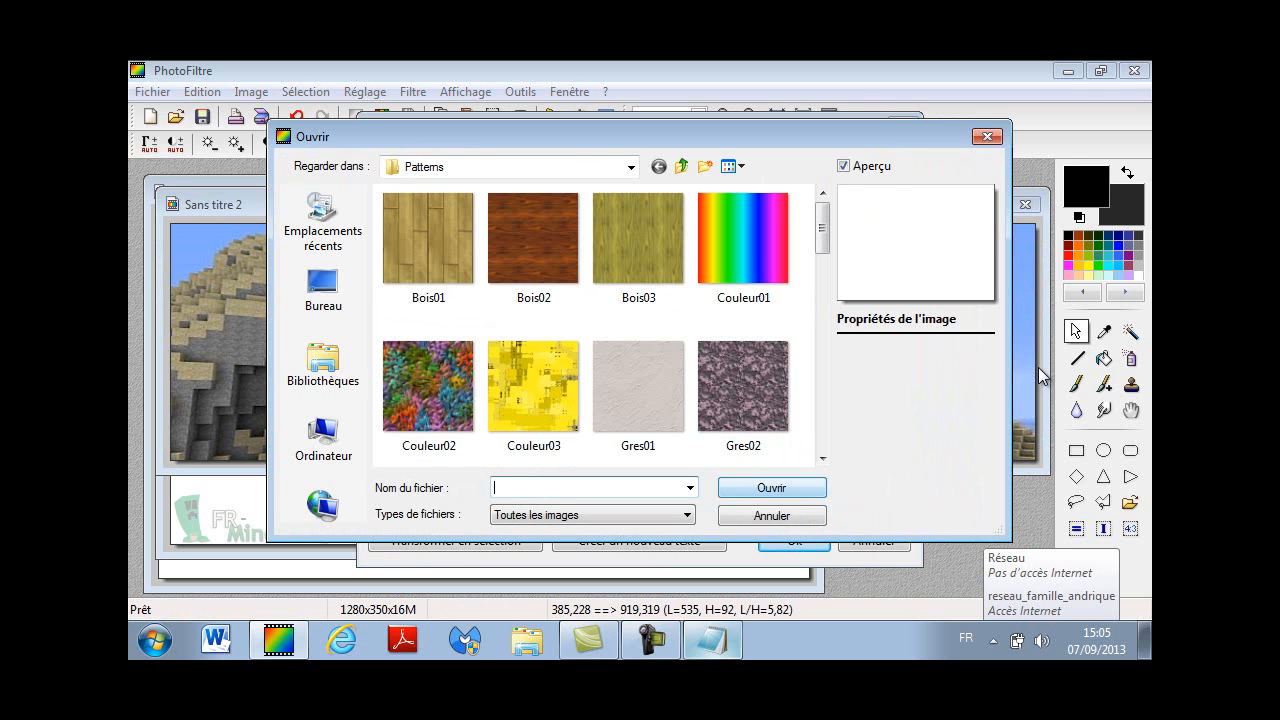
{"action": "left_click", "coordinate": [428, 240]}
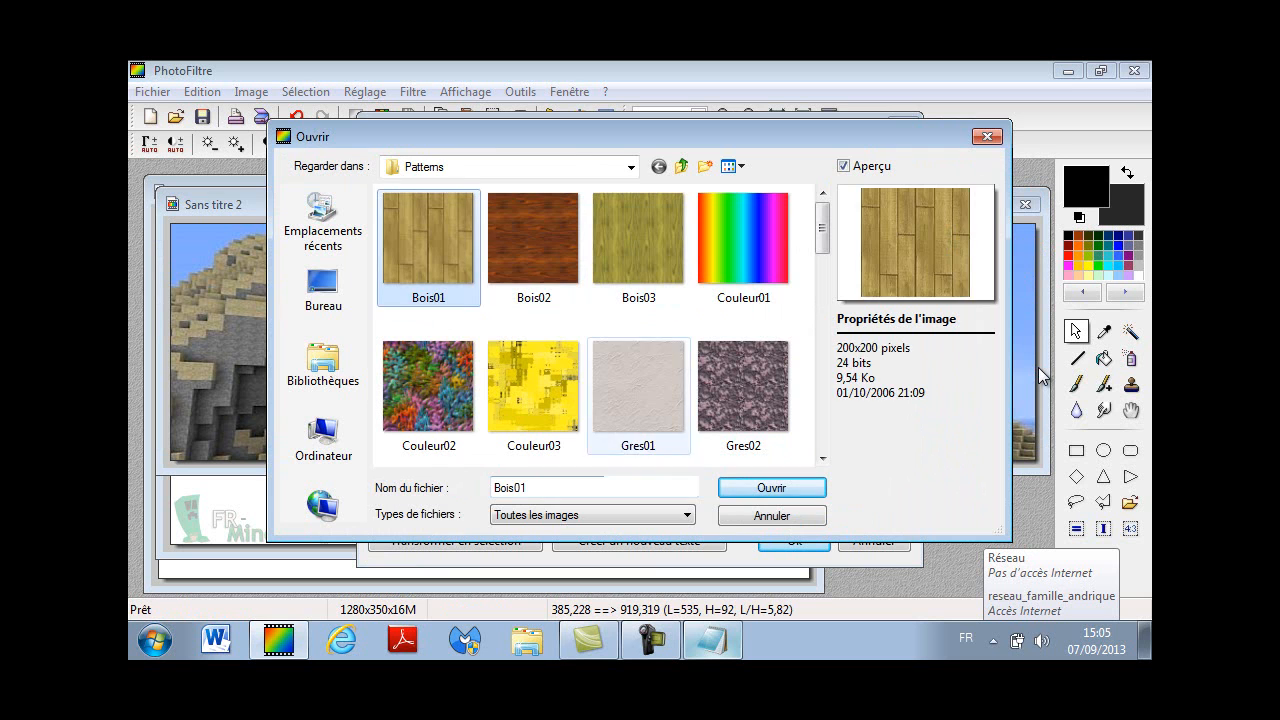
{"action": "key", "text": "Return"}
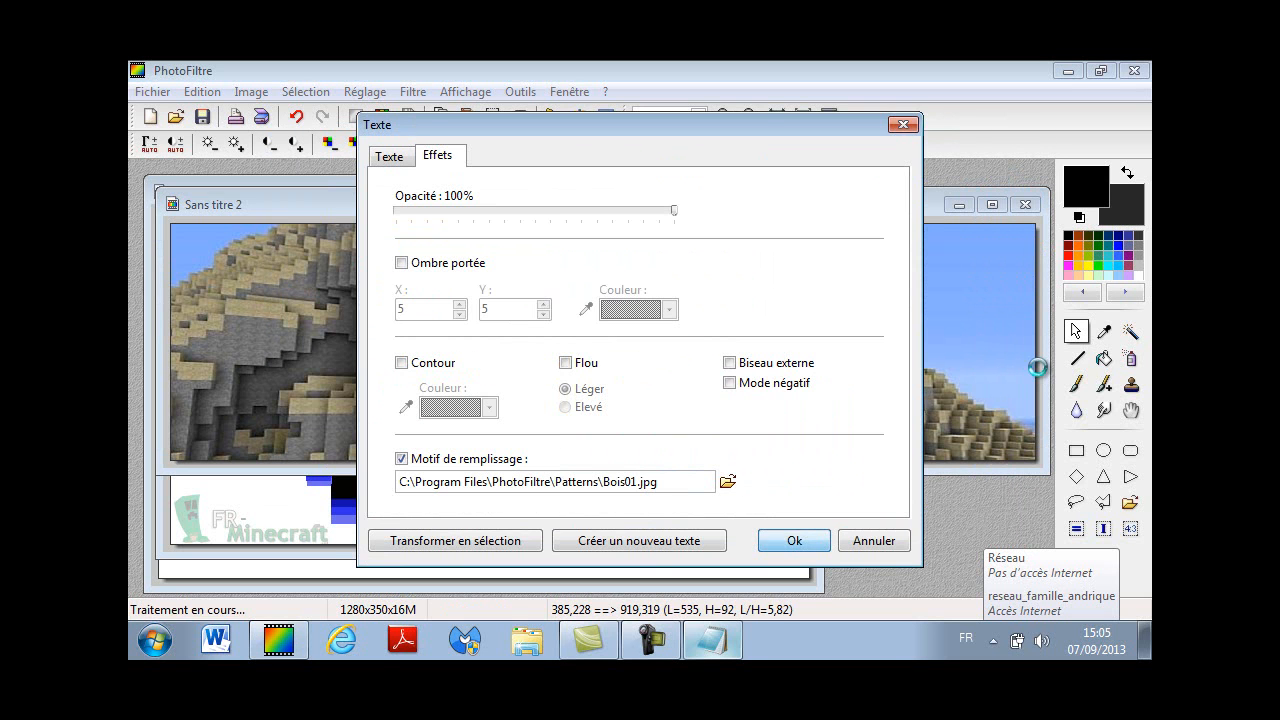
{"action": "key", "text": "Return"}
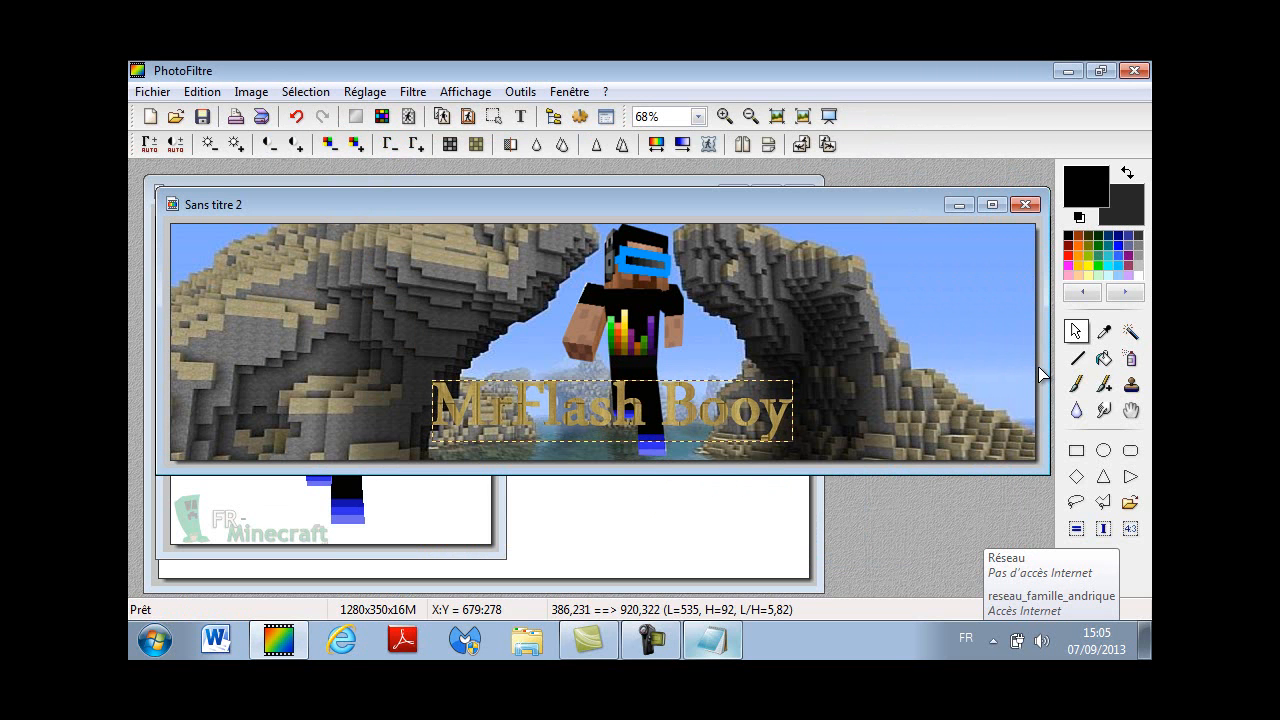
Change the channel name text's fill pattern to Nature03.
{"action": "key", "text": "ctrl+t"}
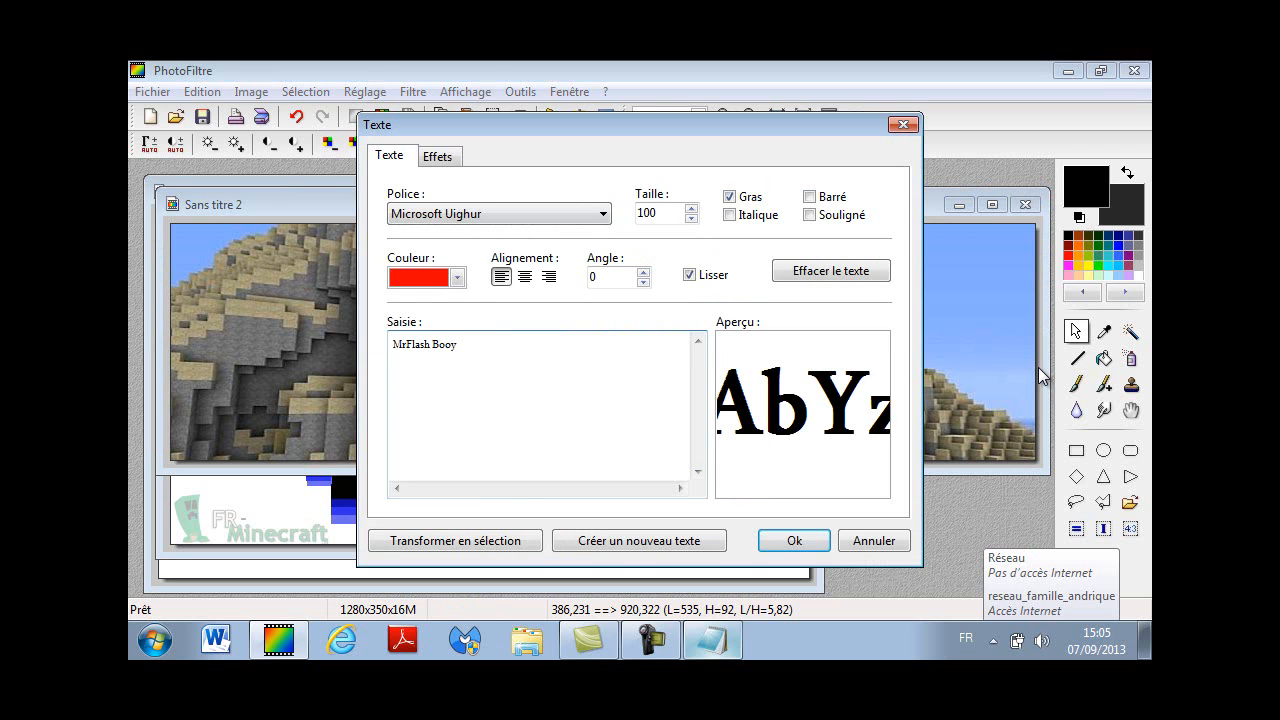
{"action": "key", "text": "ctrl+Tab"}
{"action": "key", "text": "Tab"}
{"action": "key", "text": "space"}
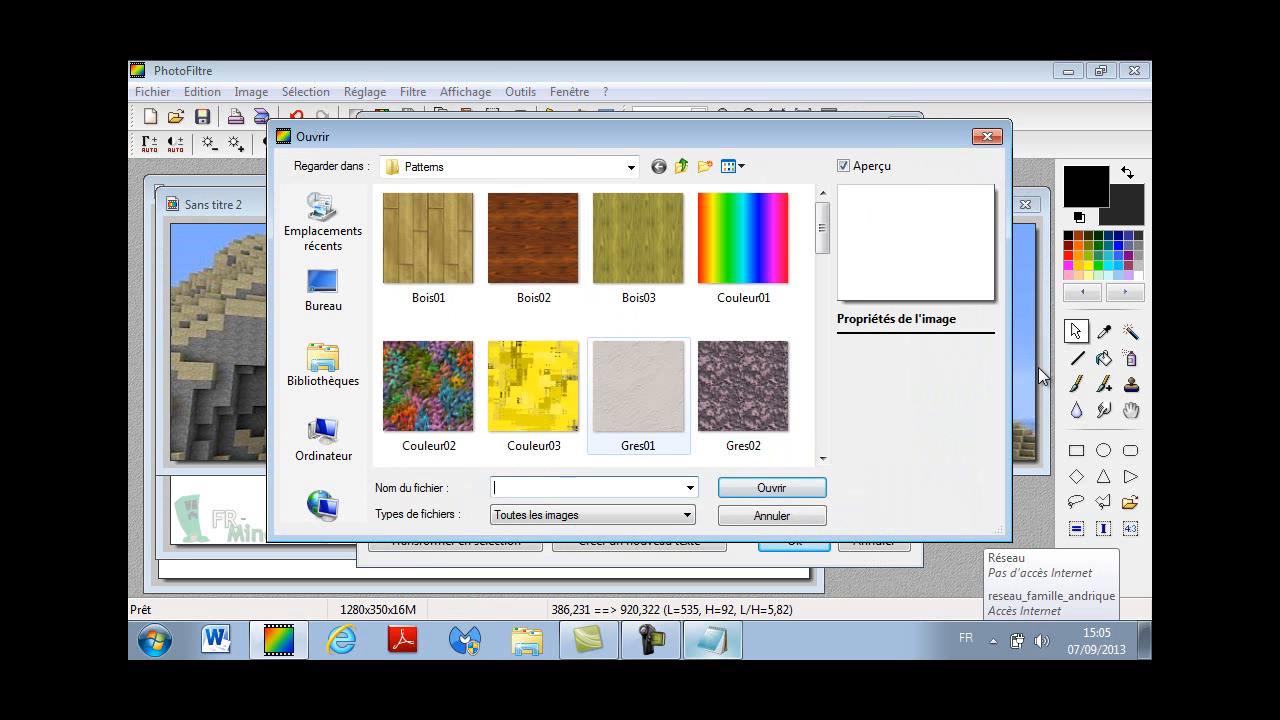
{"action": "left_click_drag", "start_coordinate": [822, 228], "coordinate": [822, 367]}
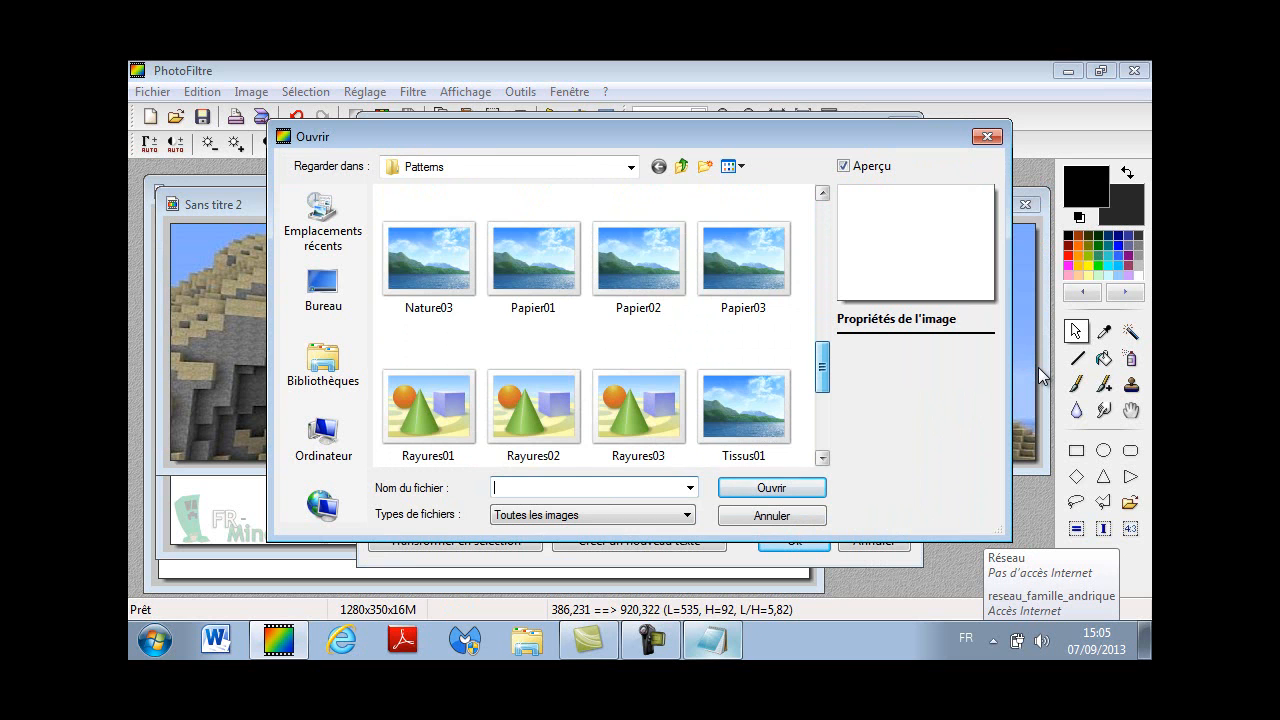
{"action": "mouse_move", "coordinate": [822, 367]}
{"action": "left_mouse_down"}
{"action": "mouse_move", "coordinate": [822, 336]}
{"action": "mouse_move", "coordinate": [822, 377]}
{"action": "mouse_move", "coordinate": [822, 362]}
{"action": "left_mouse_up"}
{"action": "left_click", "coordinate": [428, 300]}
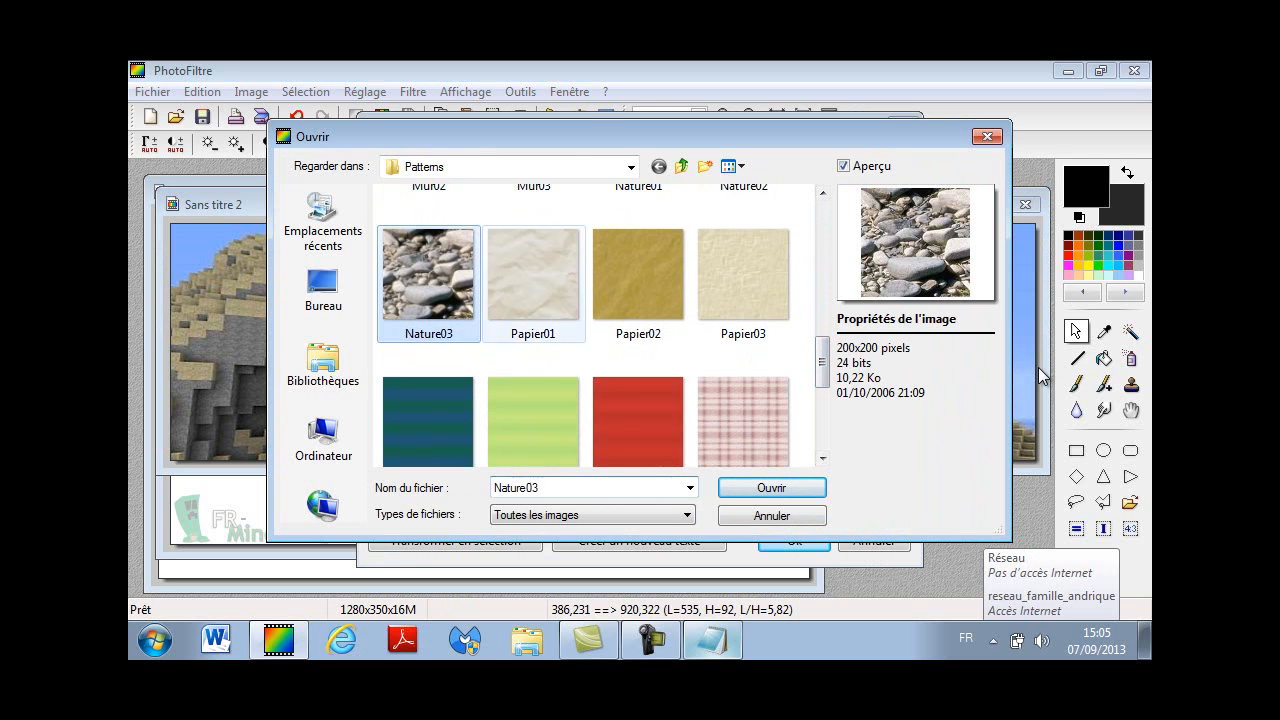
{"action": "key", "text": "Return"}
{"action": "key", "text": "Return"}
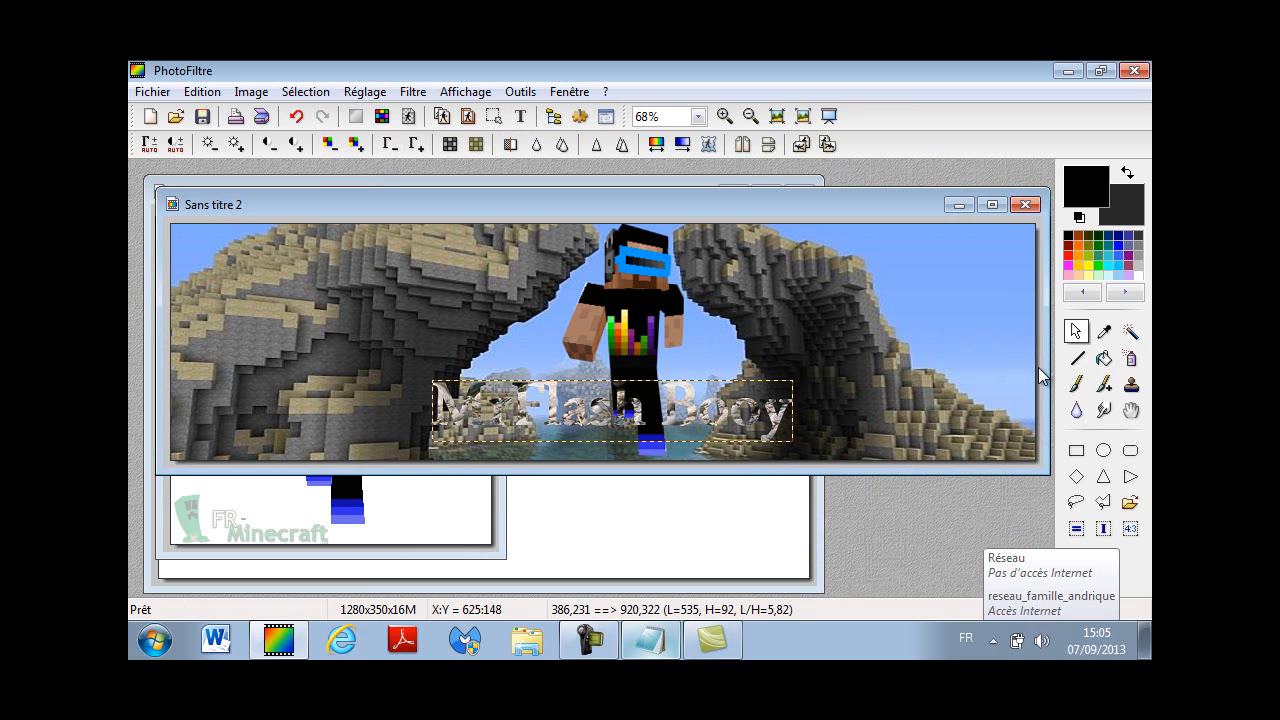
Change the channel name text's fill pattern to the rainbow Couleur01.
{"action": "key", "text": "ctrl+t"}
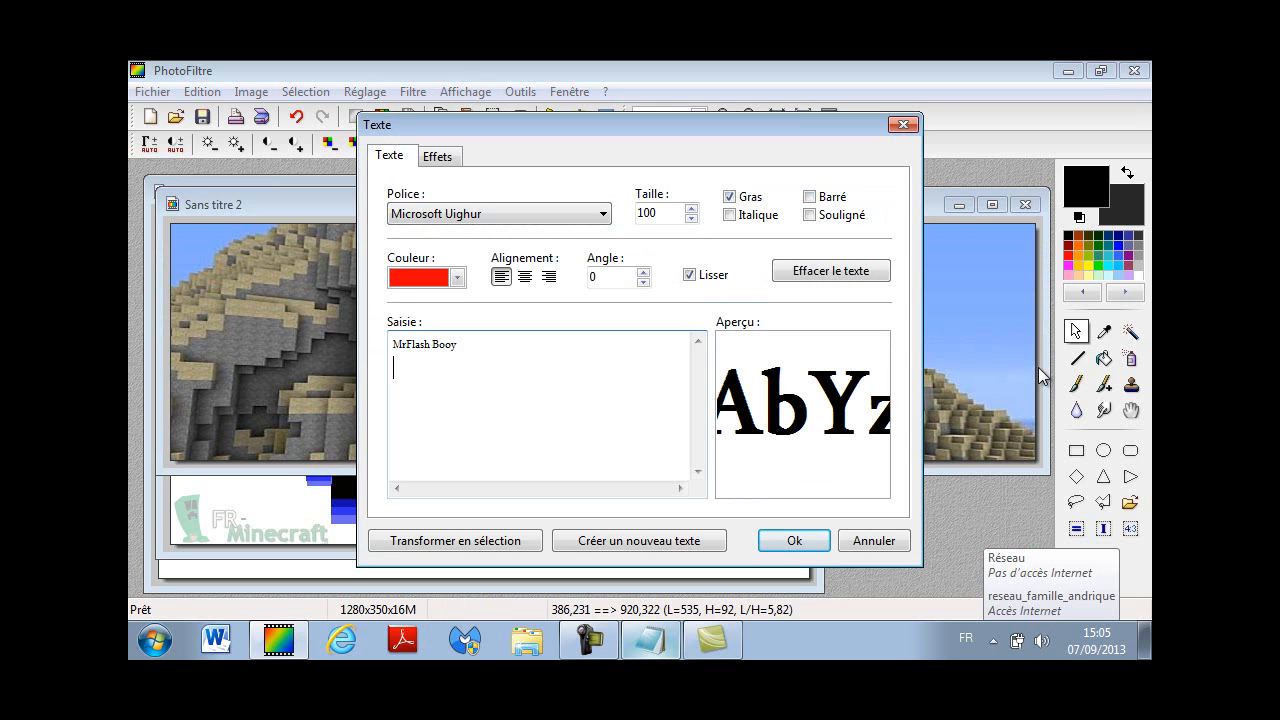
{"action": "key", "text": "ctrl+Tab"}
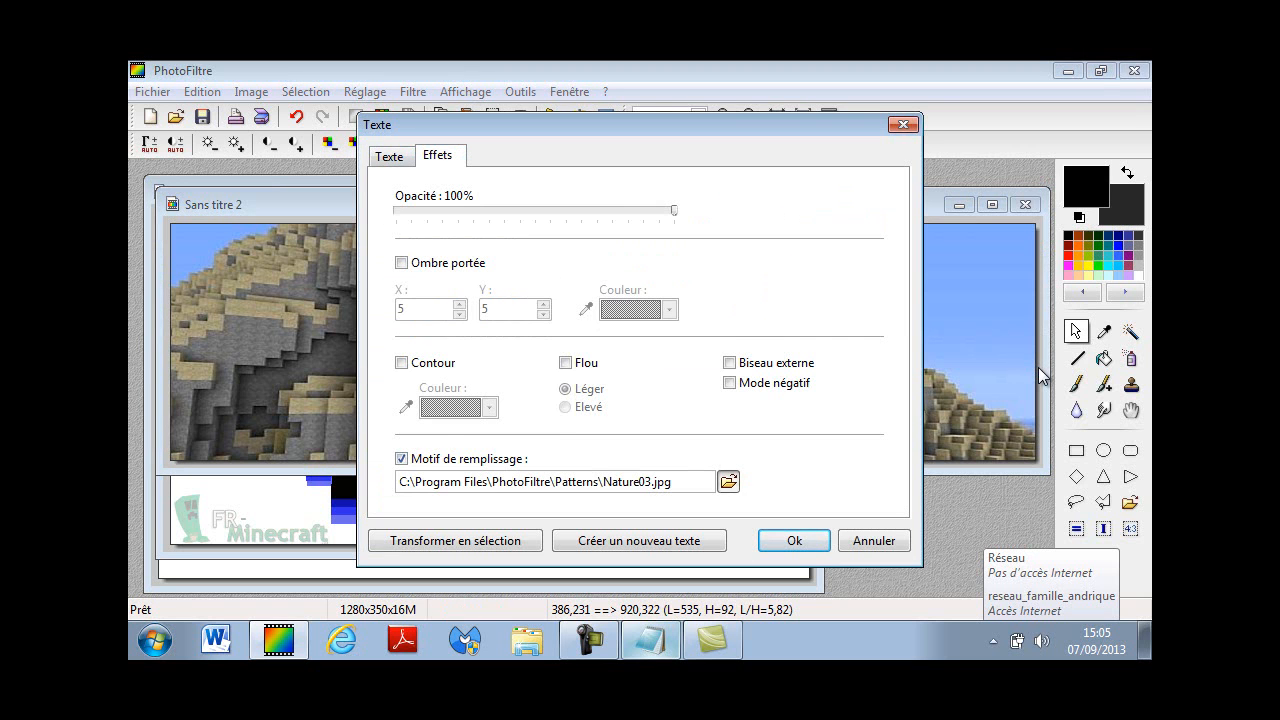
{"action": "key", "text": "space"}
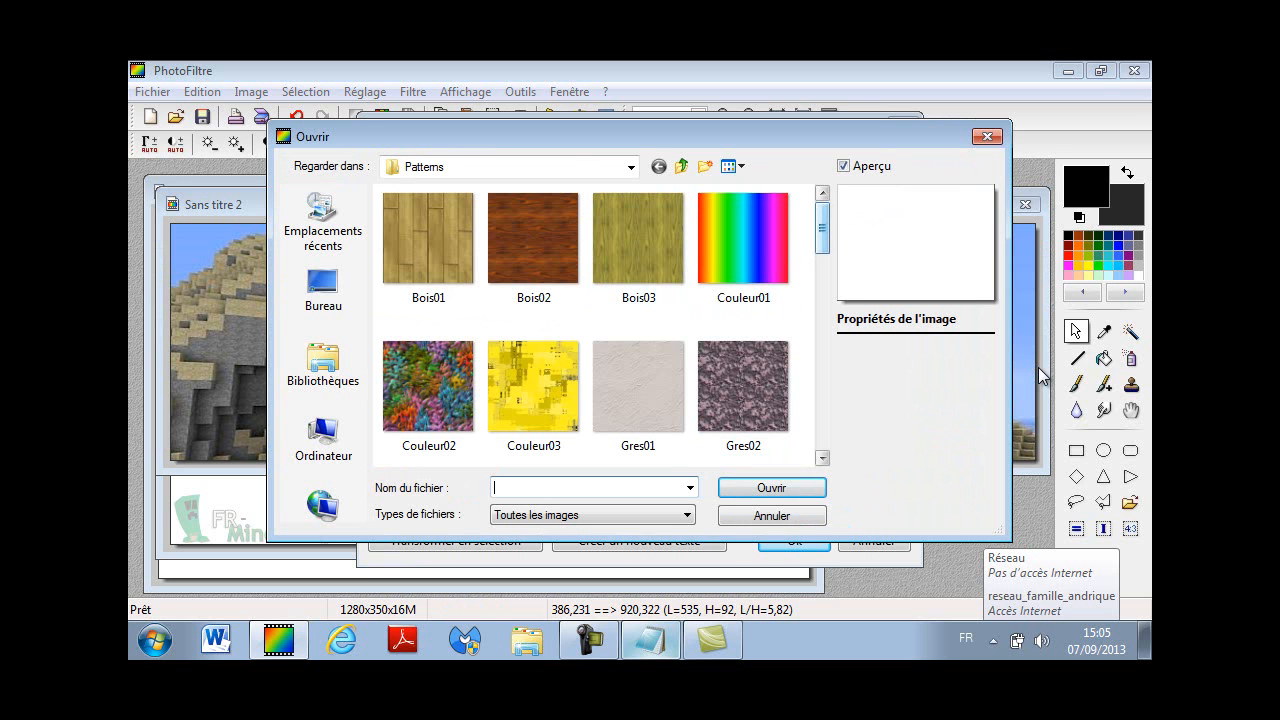
{"action": "left_click", "coordinate": [743, 243]}
{"action": "left_click", "coordinate": [772, 488]}
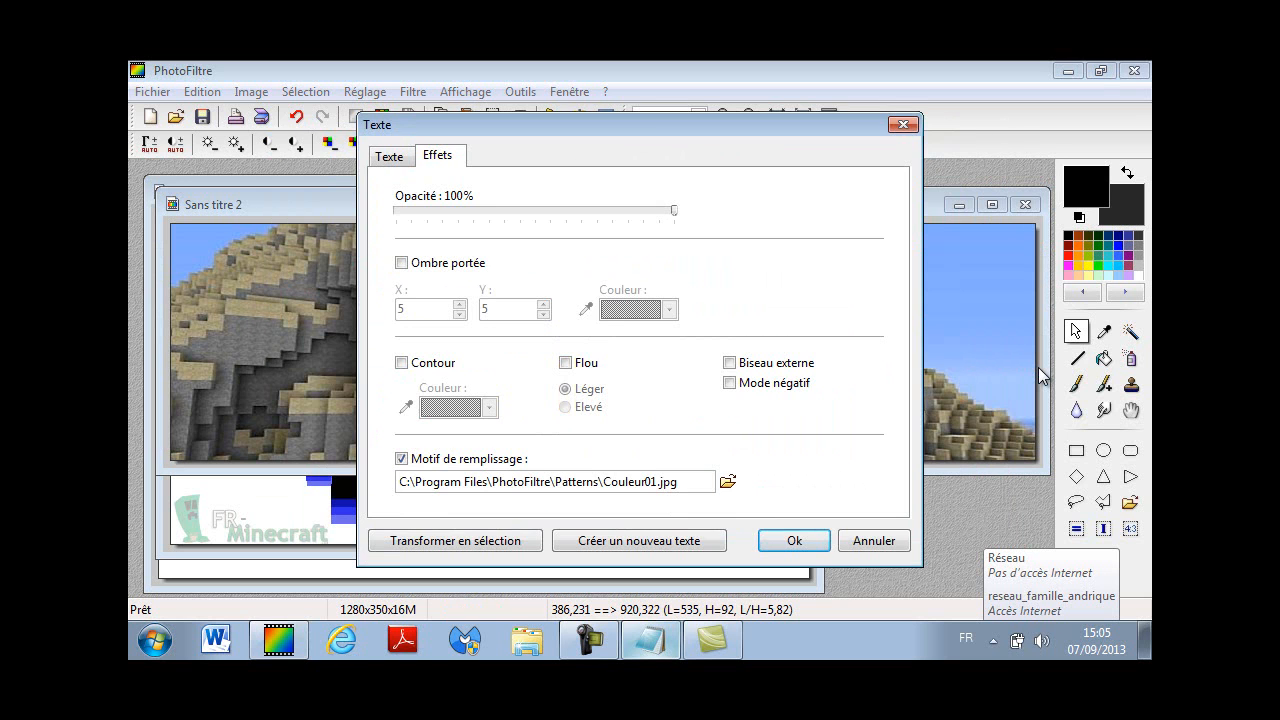
{"action": "key", "text": "Return"}
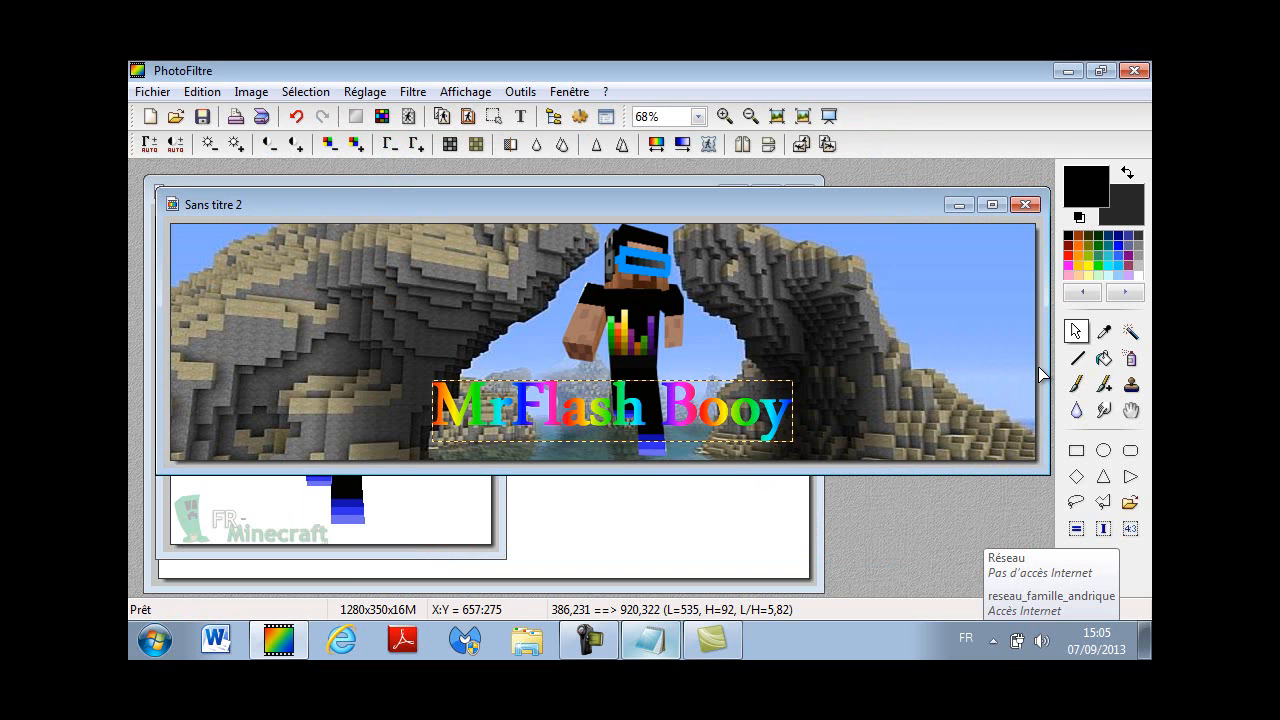
Move the rainbow channel name up across the character's chest and validate it onto the image.
{"action": "left_click_drag", "start_coordinate": [601, 399], "coordinate": [620, 331]}
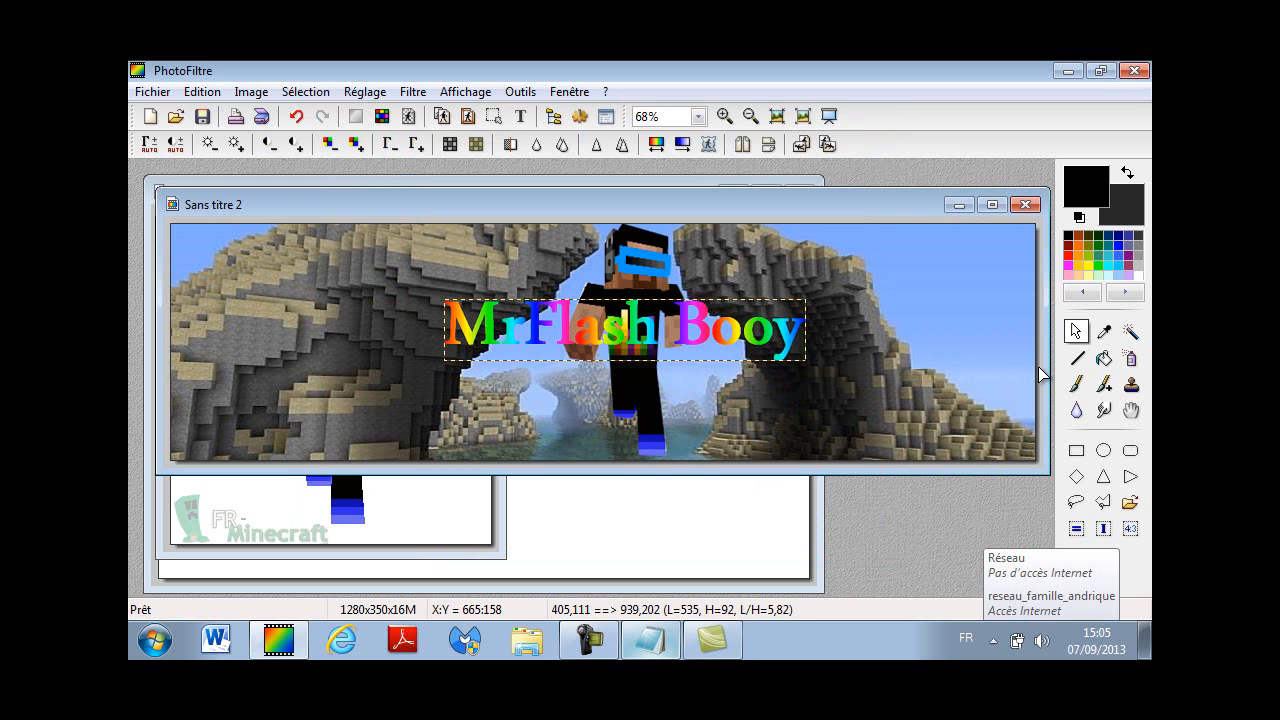
{"action": "right_click", "coordinate": [622, 328]}
{"action": "left_click", "coordinate": [662, 344]}
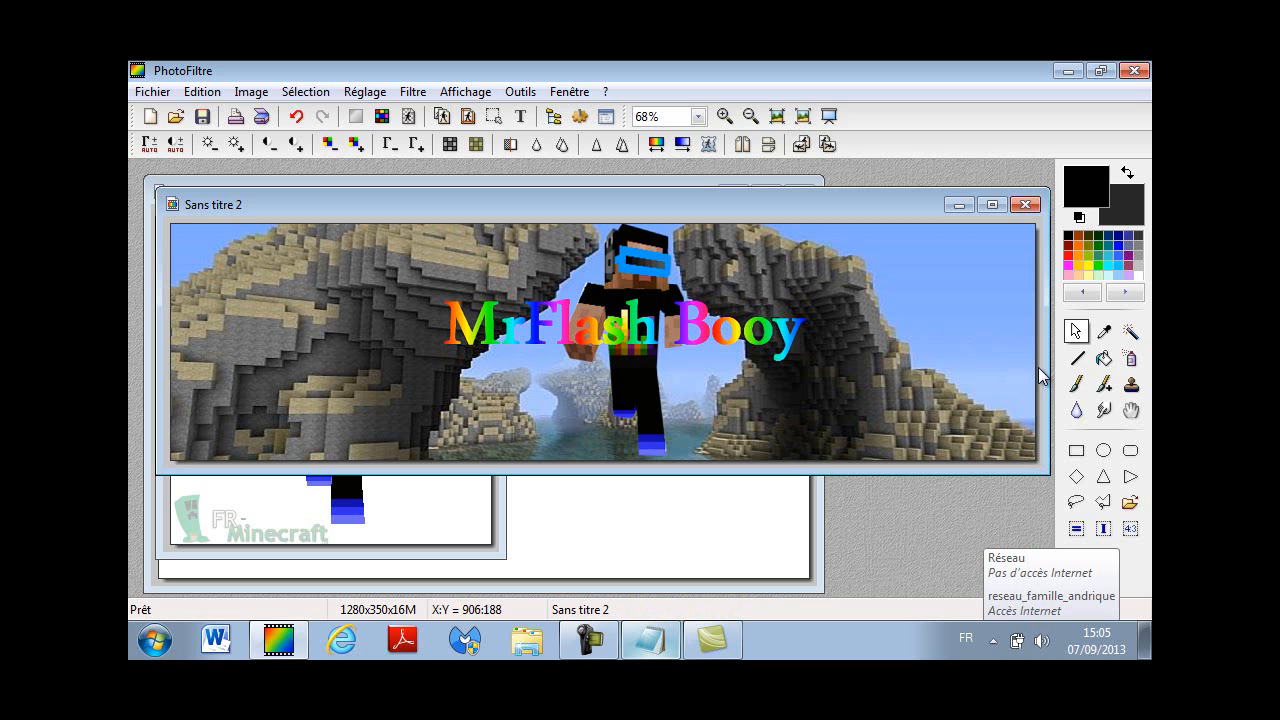
{"action": "left_click", "coordinate": [520, 116]}
{"action": "left_click", "coordinate": [458, 345]}
{"action": "key", "text": "BackSpace"}
{"action": "key", "text": "BackSpace"}
{"action": "key", "text": "BackSpace"}
{"action": "key", "text": "BackSpace"}
{"action": "key", "text": "BackSpace"}
{"action": "key", "text": "BackSpace"}
{"action": "key", "text": "BackSpace"}
{"action": "key", "text": "BackSpace"}
{"action": "key", "text": "BackSpace"}
{"action": "key", "text": "BackSpace"}
{"action": "key", "text": "BackSpace"}
{"action": "type", "text": "Y"}
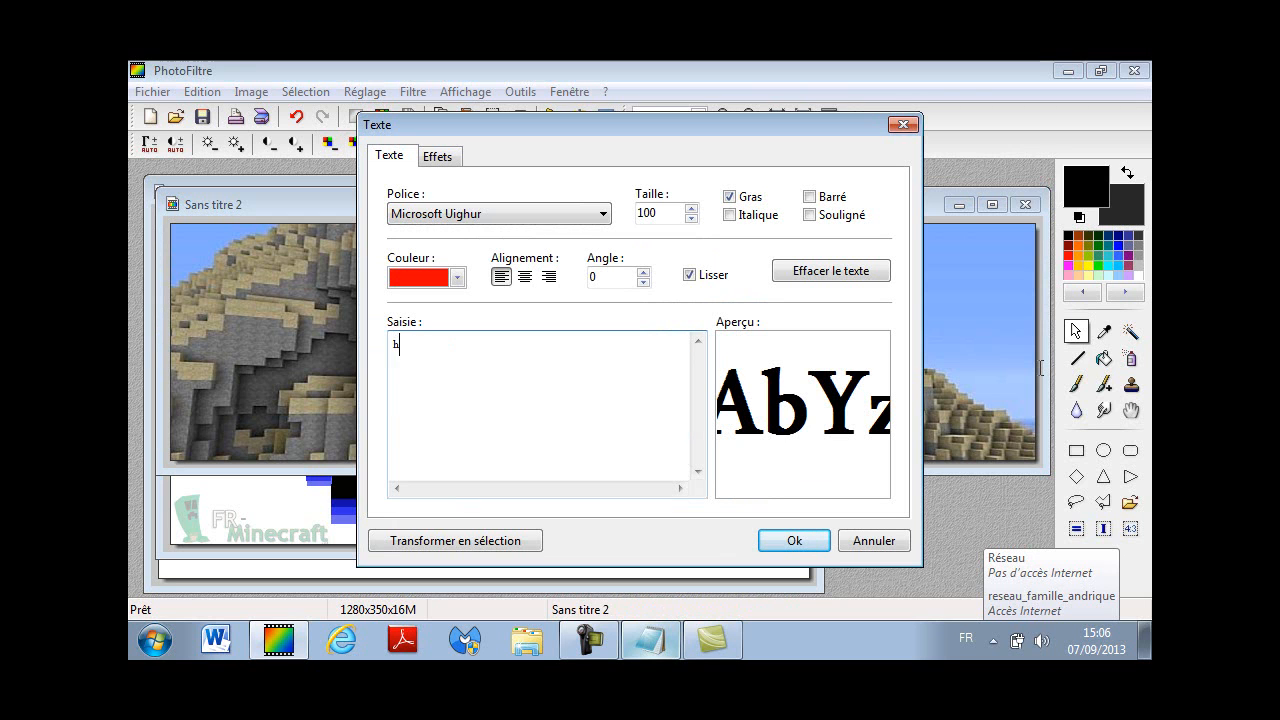
{"action": "type", "text": "//"}
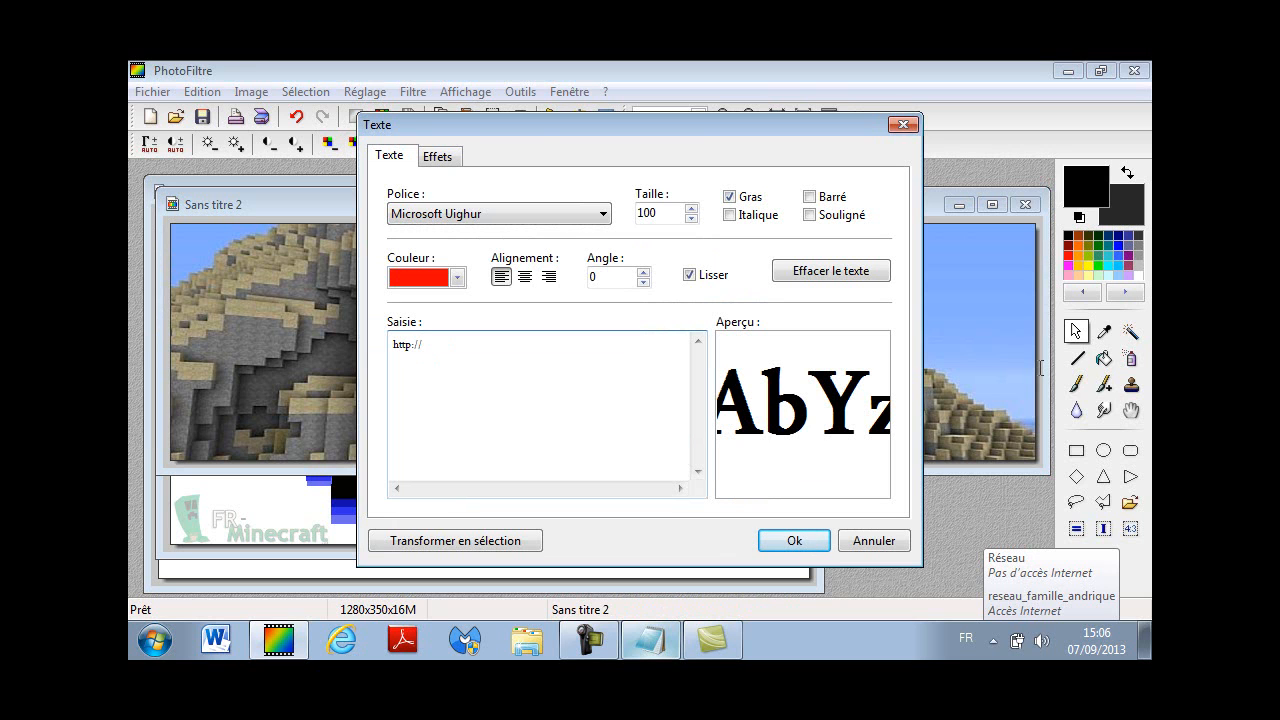
{"action": "type", "text": "ww"}
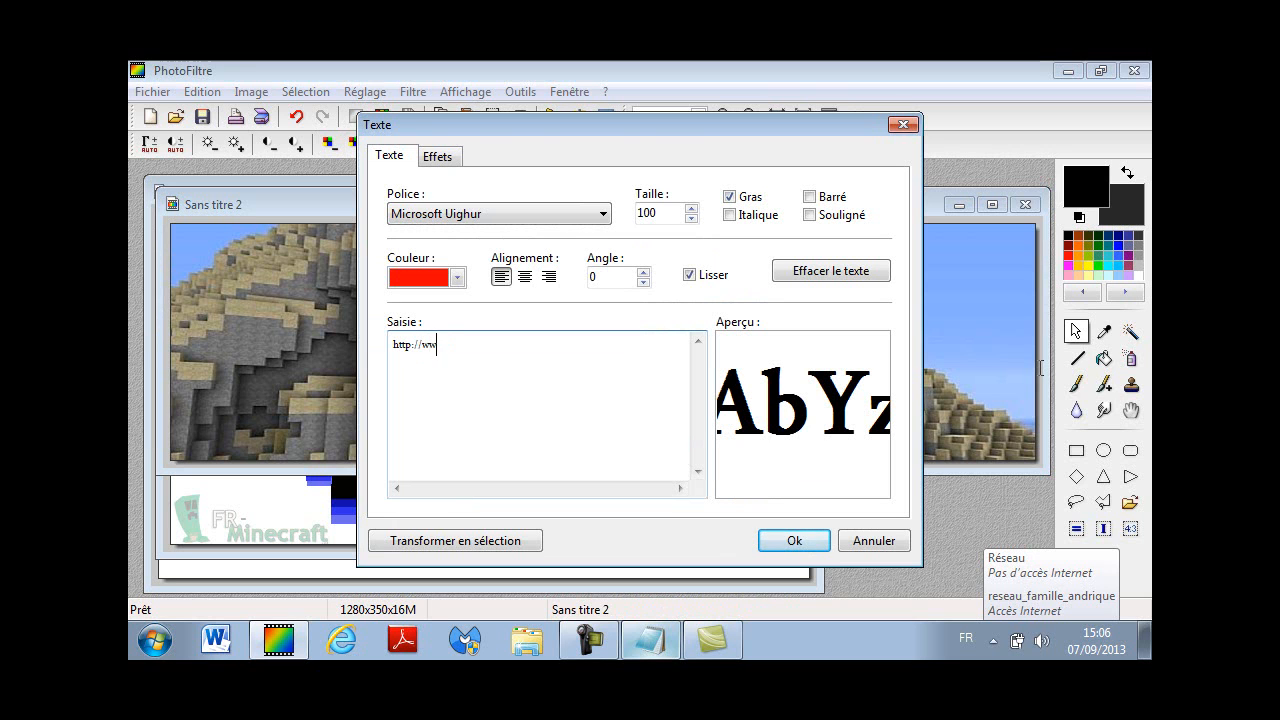
{"action": "type", "text": "w.you"}
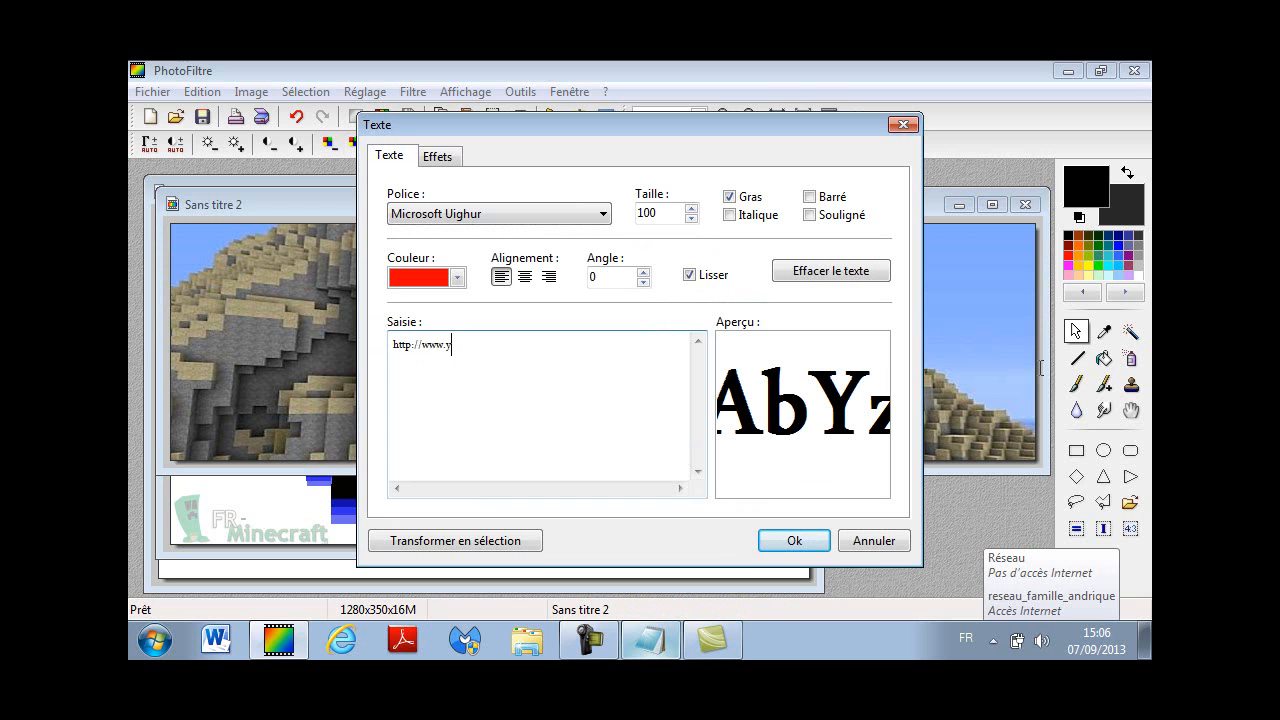
Set the web address text's size to 35 and turn off its pattern fill.
{"action": "double_click", "coordinate": [660, 213]}
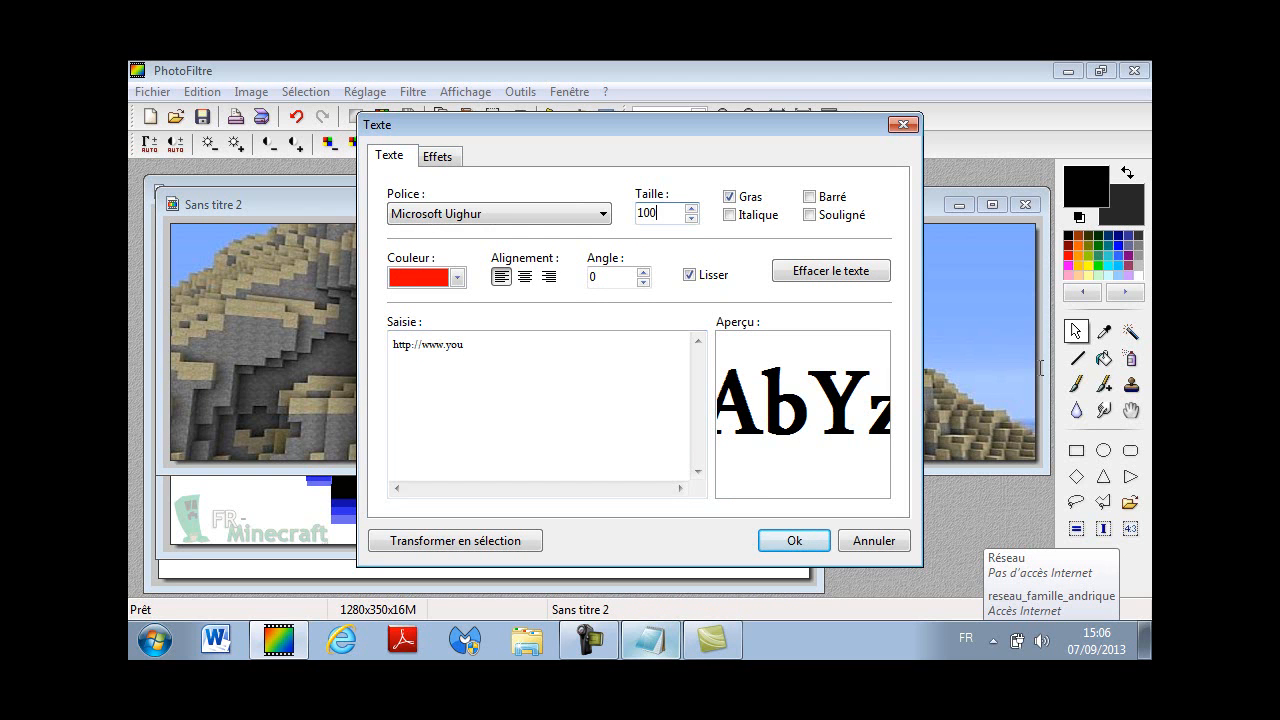
{"action": "key", "text": "BackSpace"}
{"action": "type", "text": "35"}
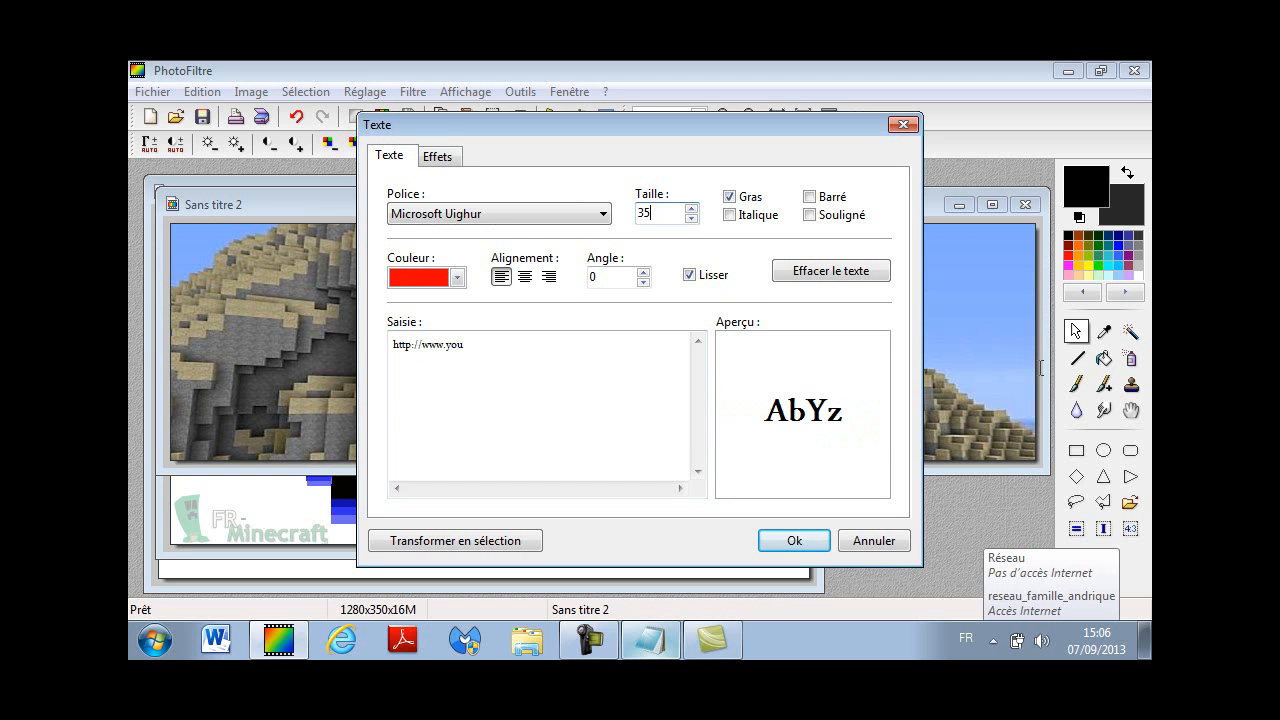
{"action": "key", "text": "ctrl+Tab"}
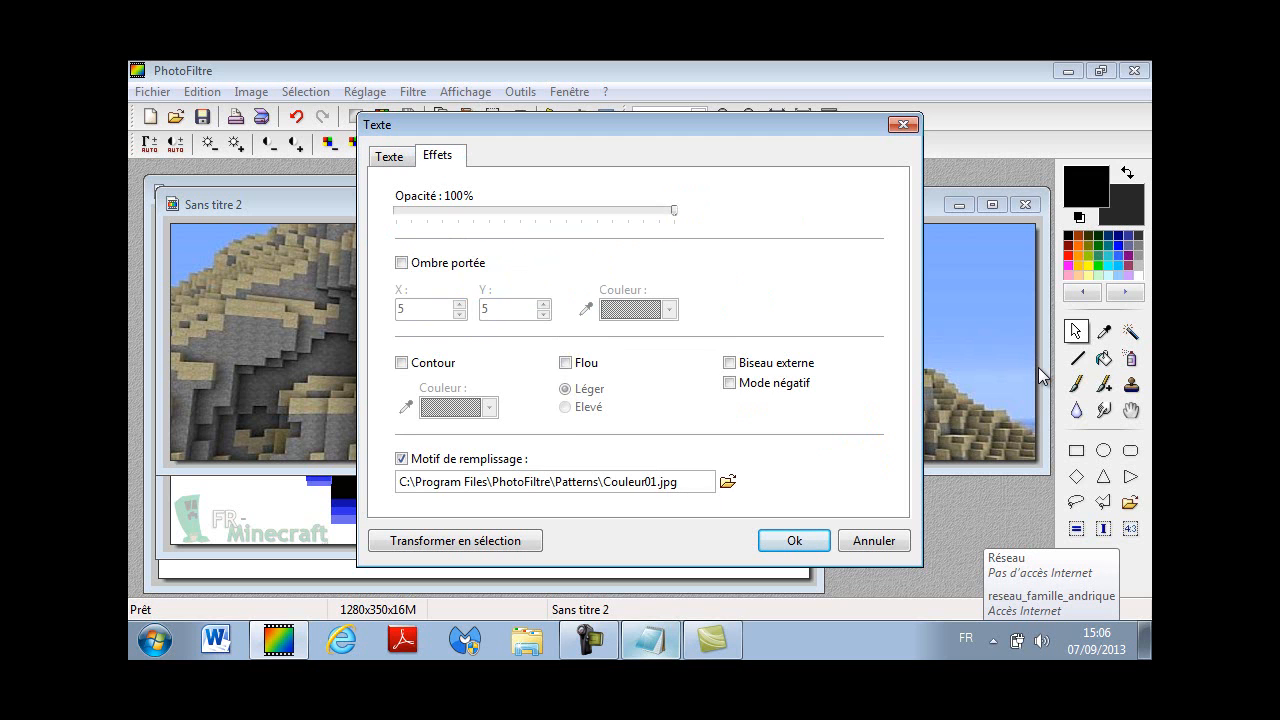
{"action": "key", "text": "space"}
{"action": "key", "text": "ctrl+Tab"}
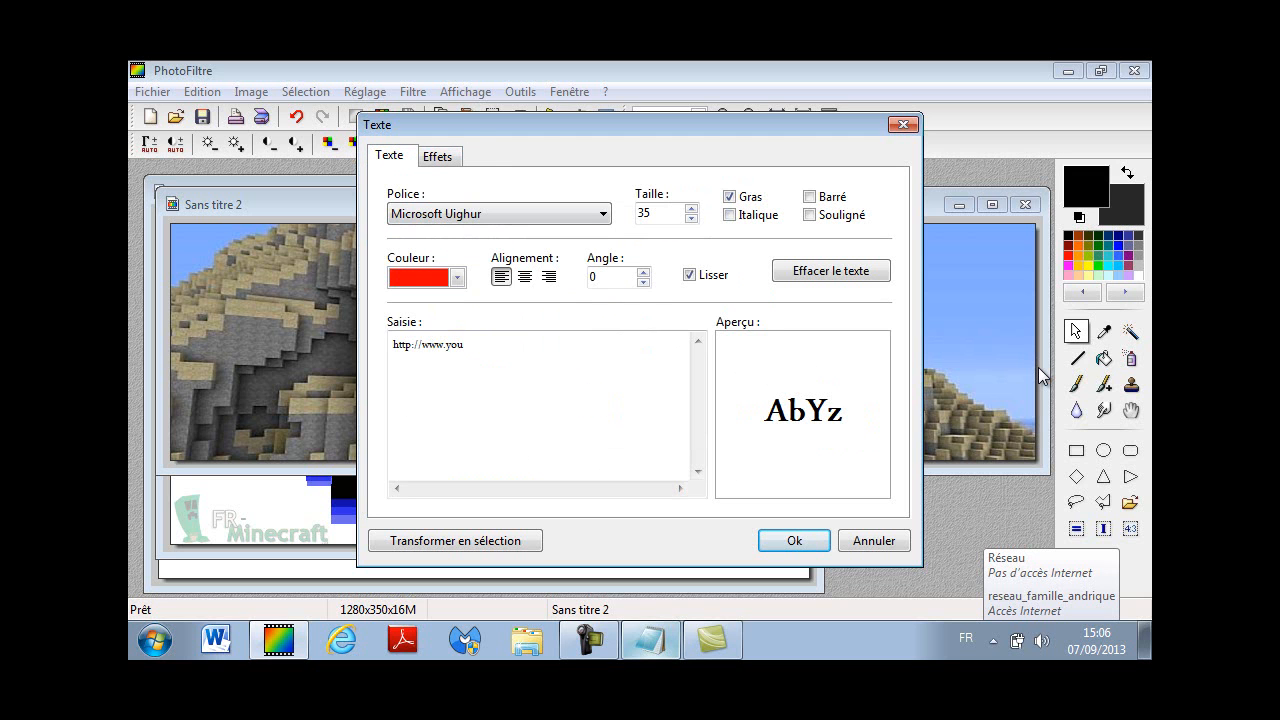
Colour the web address text black and place it along the banner's lower edge, left of the character's feet.
{"action": "key", "text": "alt+Down"}
{"action": "key", "text": "Up"}
{"action": "key", "text": "Return"}
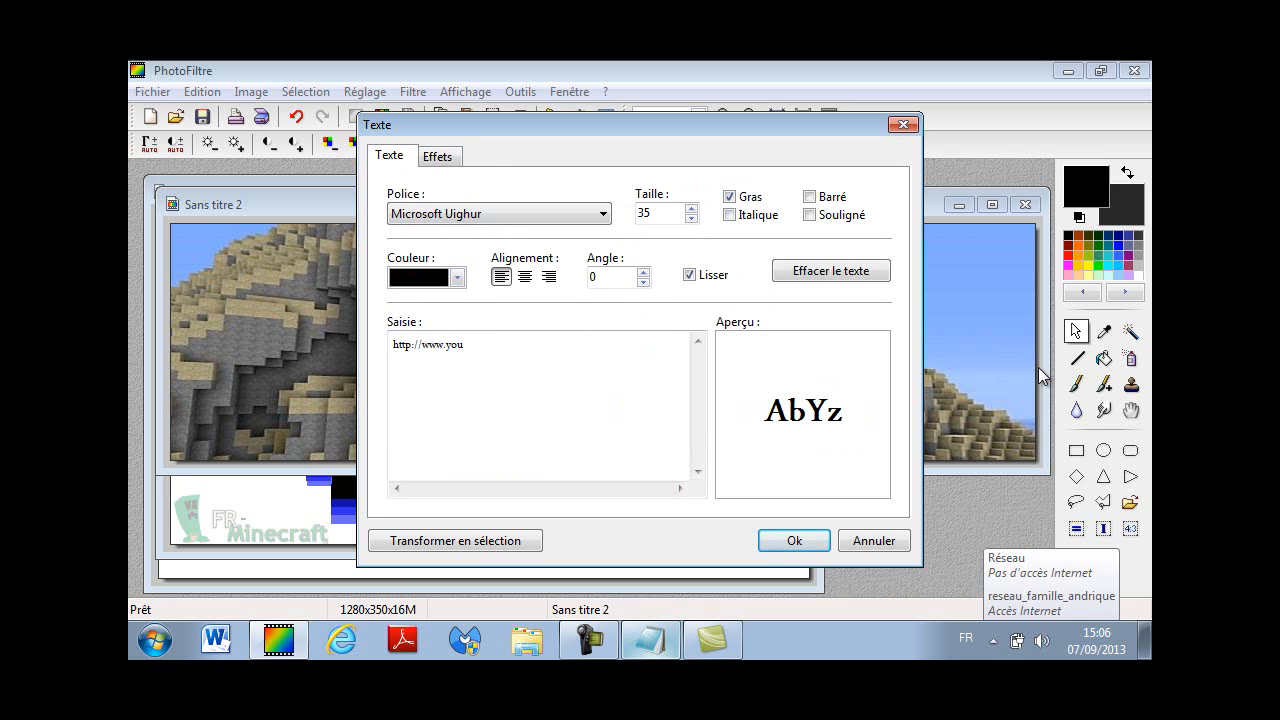
{"action": "key", "text": "Return"}
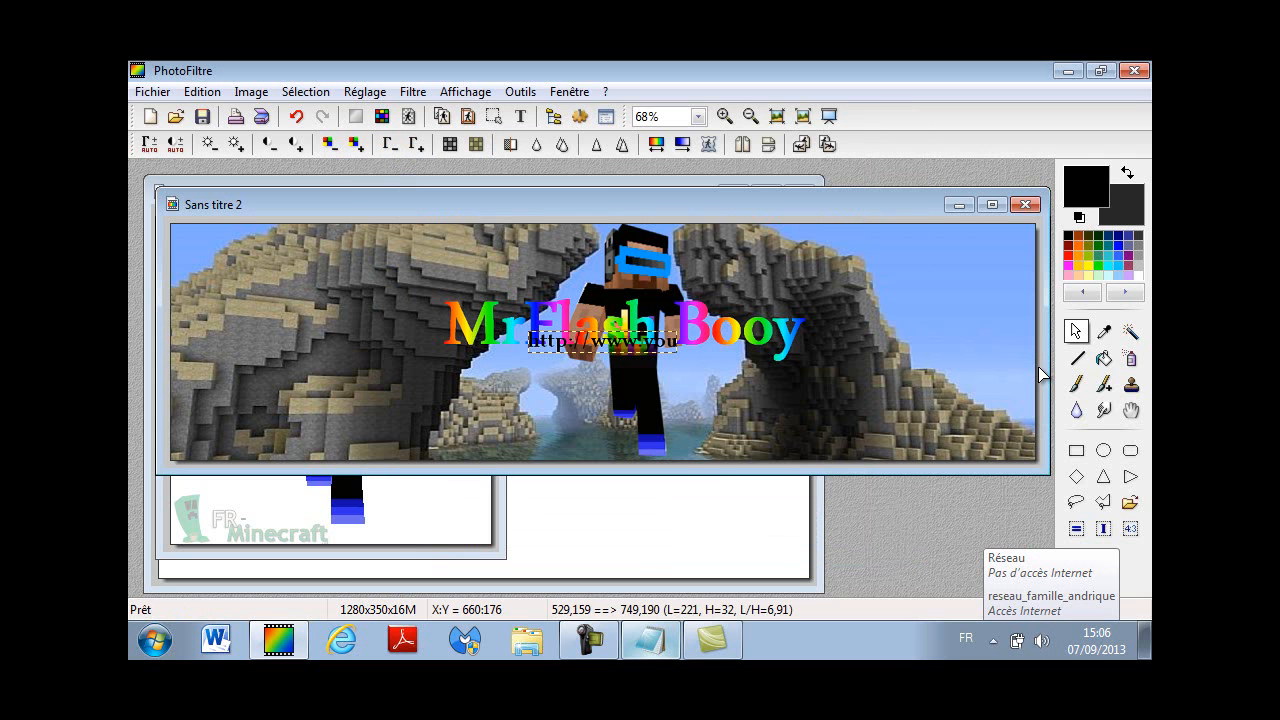
{"action": "left_click_drag", "start_coordinate": [620, 342], "coordinate": [524, 448]}
Recolour the web address text bright green and validate it onto the image.
{"action": "key", "text": "ctrl+t"}
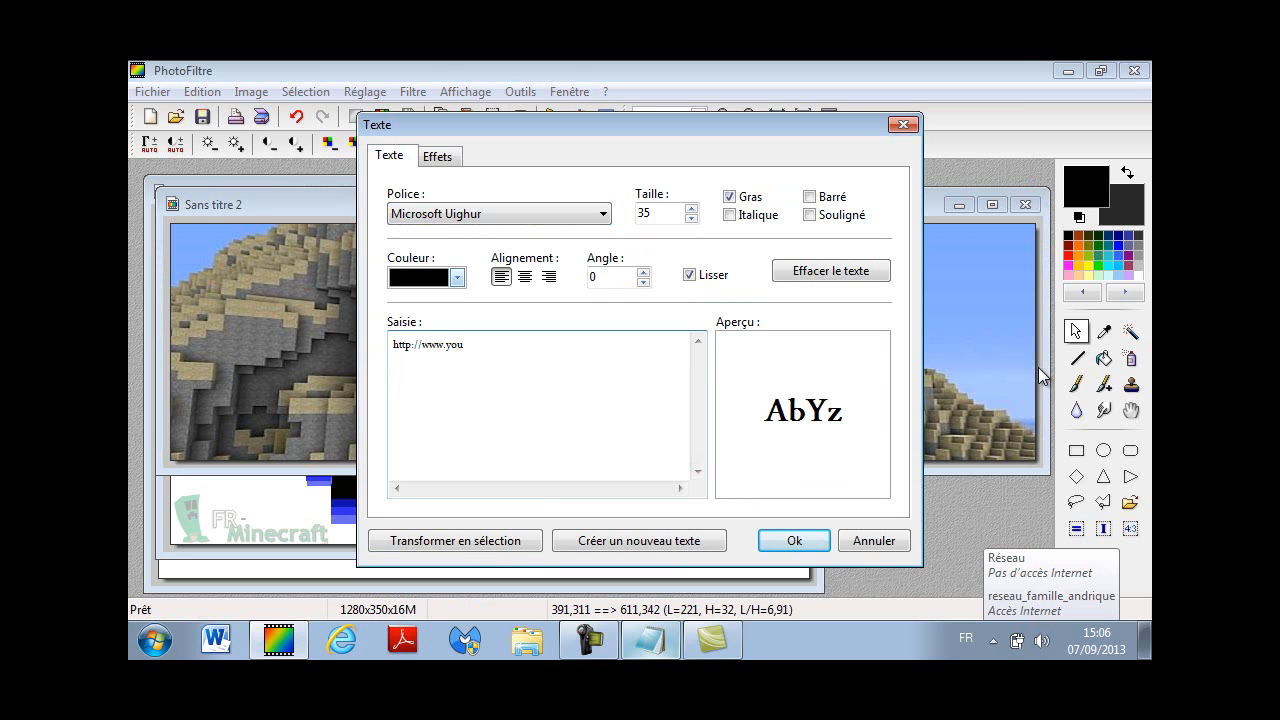
{"action": "left_click", "coordinate": [457, 278]}
{"action": "left_click", "coordinate": [459, 377]}
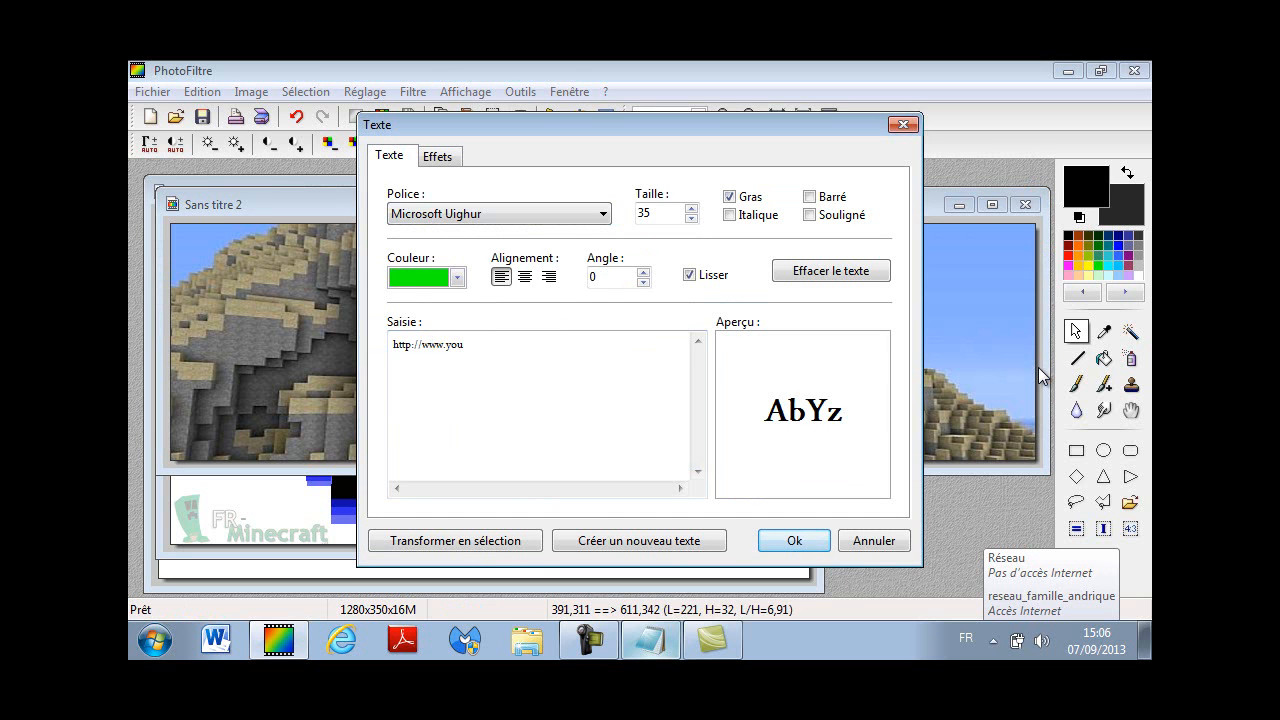
{"action": "left_click", "coordinate": [794, 540]}
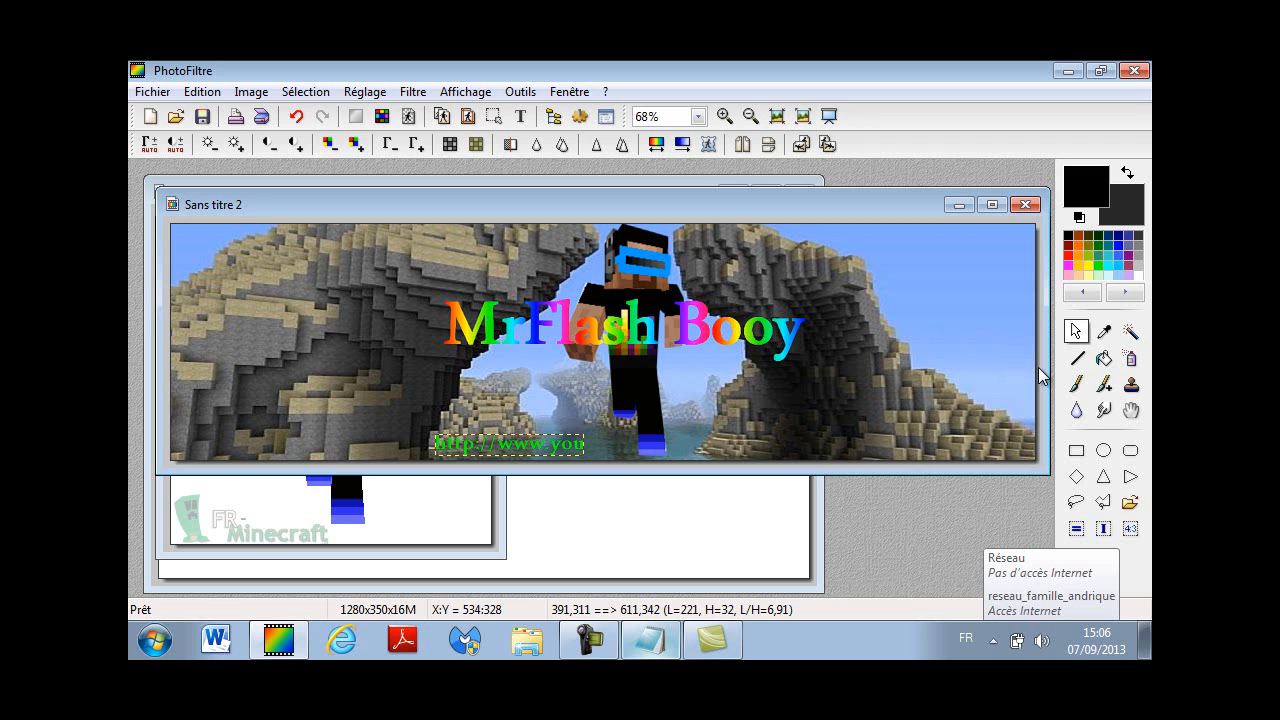
{"action": "right_click", "coordinate": [534, 441]}
{"action": "left_click", "coordinate": [582, 458]}
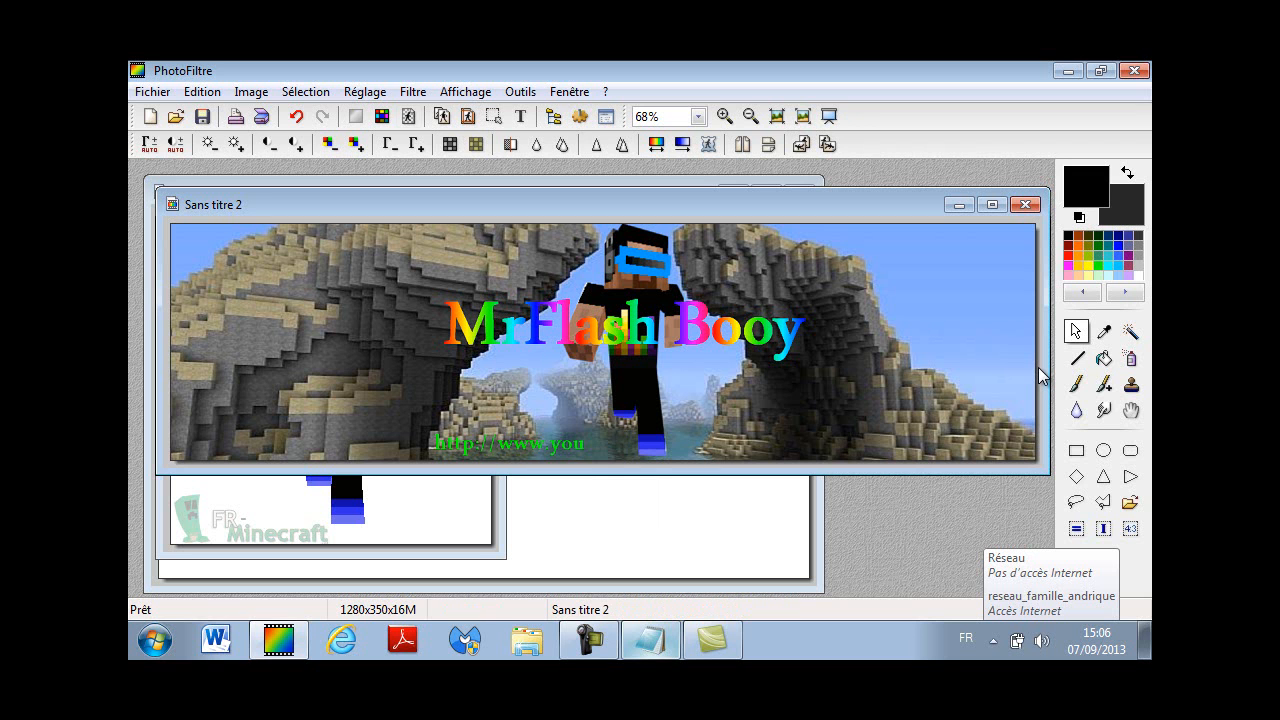
Create a new text reading "Tube" in red.
{"action": "key", "text": "ctrl+t"}
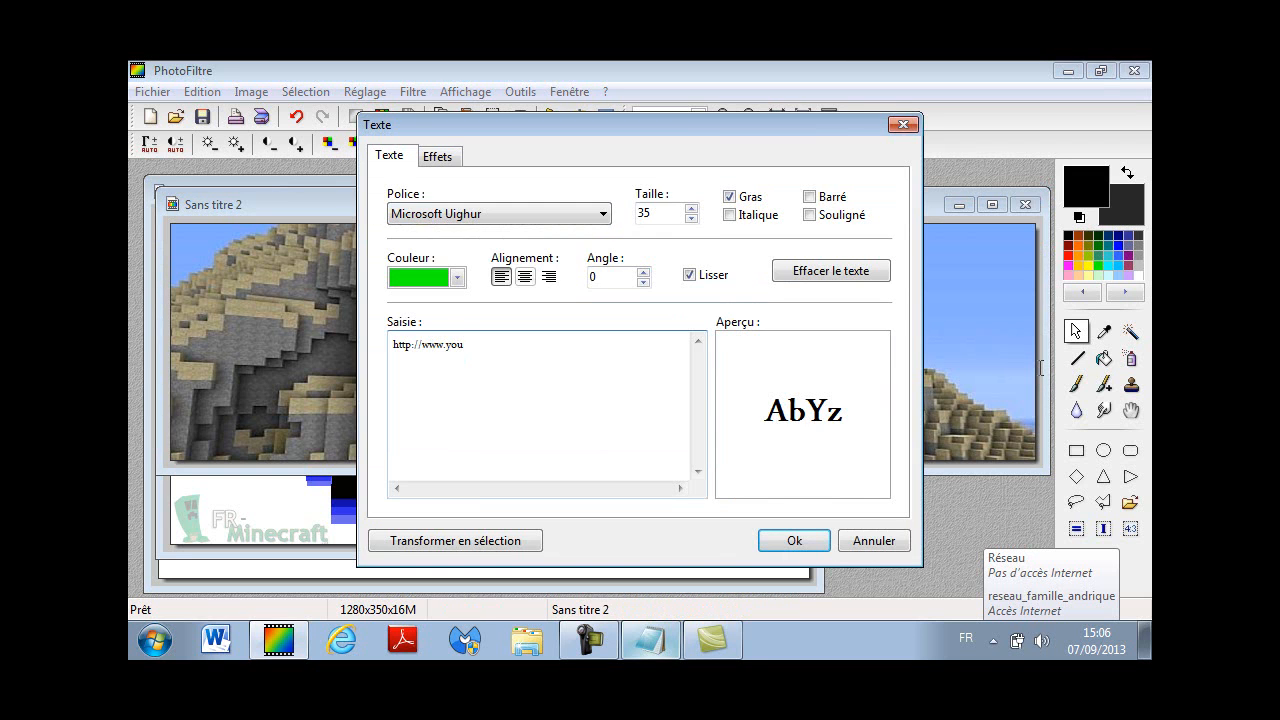
{"action": "key", "text": "BackSpace"}
{"action": "key", "text": "BackSpace"}
{"action": "key", "text": "BackSpace"}
{"action": "key", "text": "BackSpace"}
{"action": "key", "text": "BackSpace"}
{"action": "key", "text": "BackSpace"}
{"action": "key", "text": "BackSpace"}
{"action": "key", "text": "BackSpace"}
{"action": "key", "text": "BackSpace"}
{"action": "key", "text": "BackSpace"}
{"action": "key", "text": "BackSpace"}
{"action": "key", "text": "BackSpace"}
{"action": "key", "text": "BackSpace"}
{"action": "left_click", "coordinate": [427, 278]}
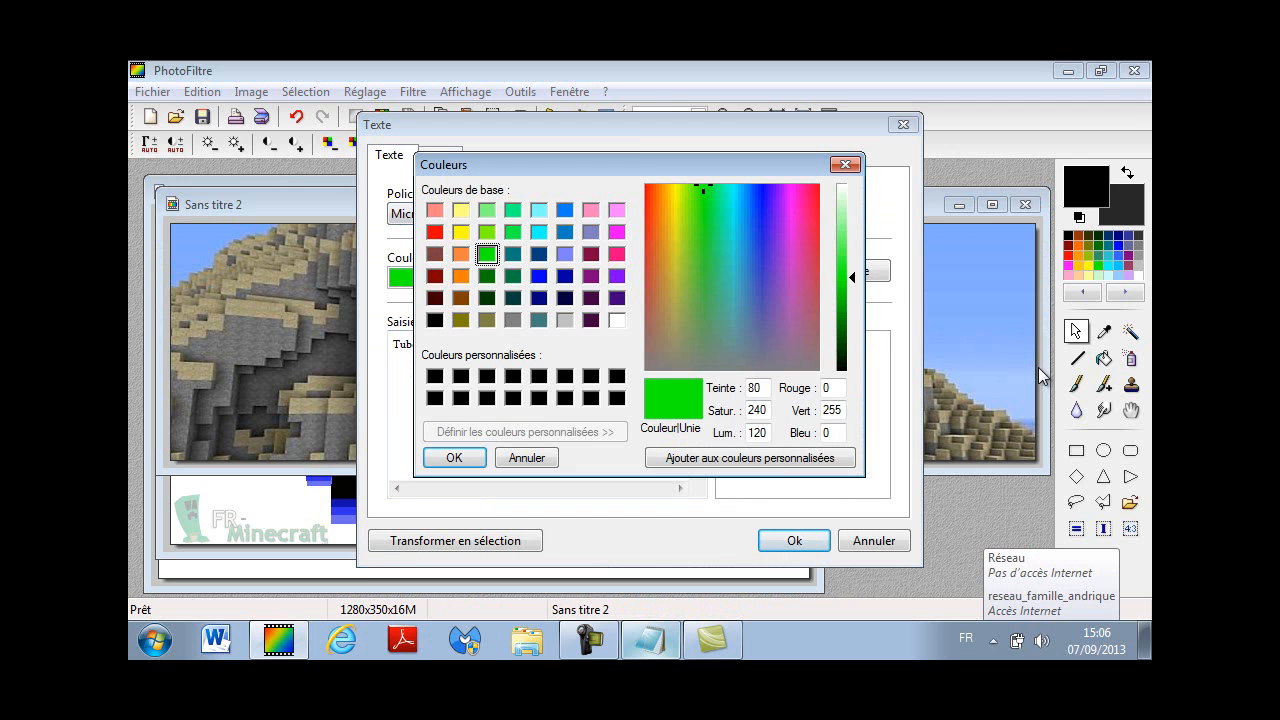
{"action": "left_click", "coordinate": [434, 231]}
{"action": "left_click", "coordinate": [454, 457]}
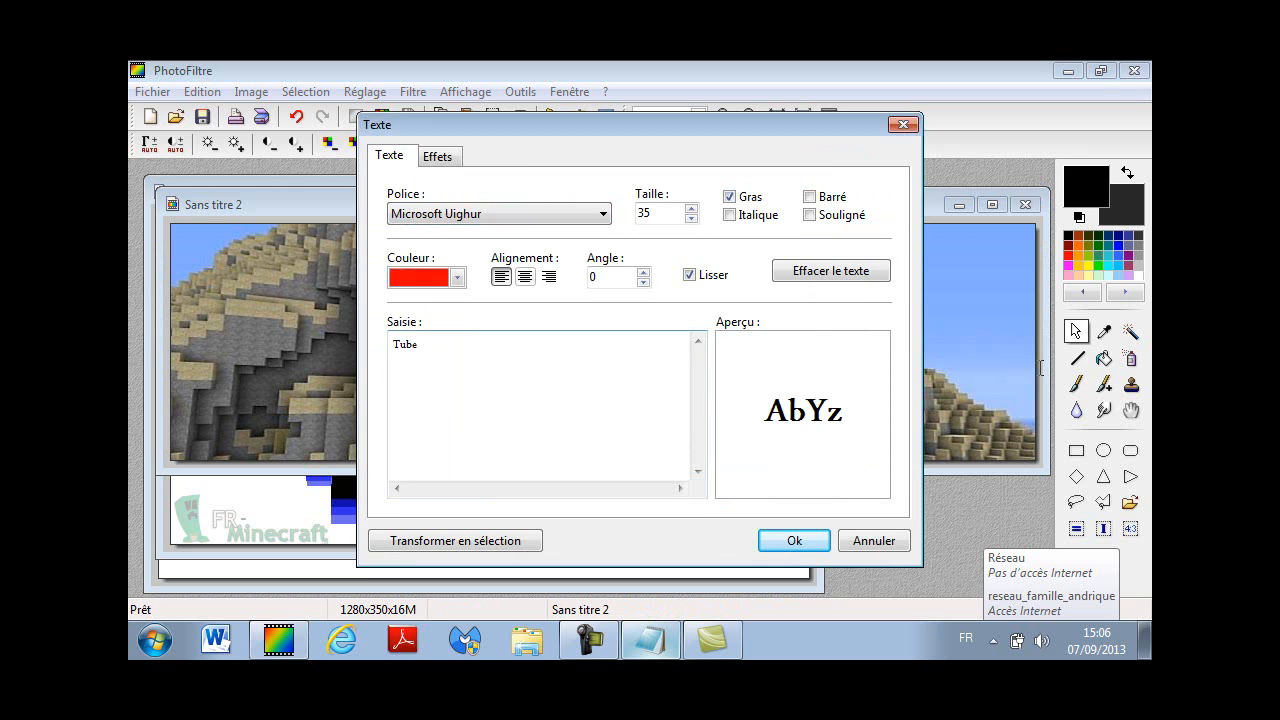
{"action": "left_click", "coordinate": [794, 540]}
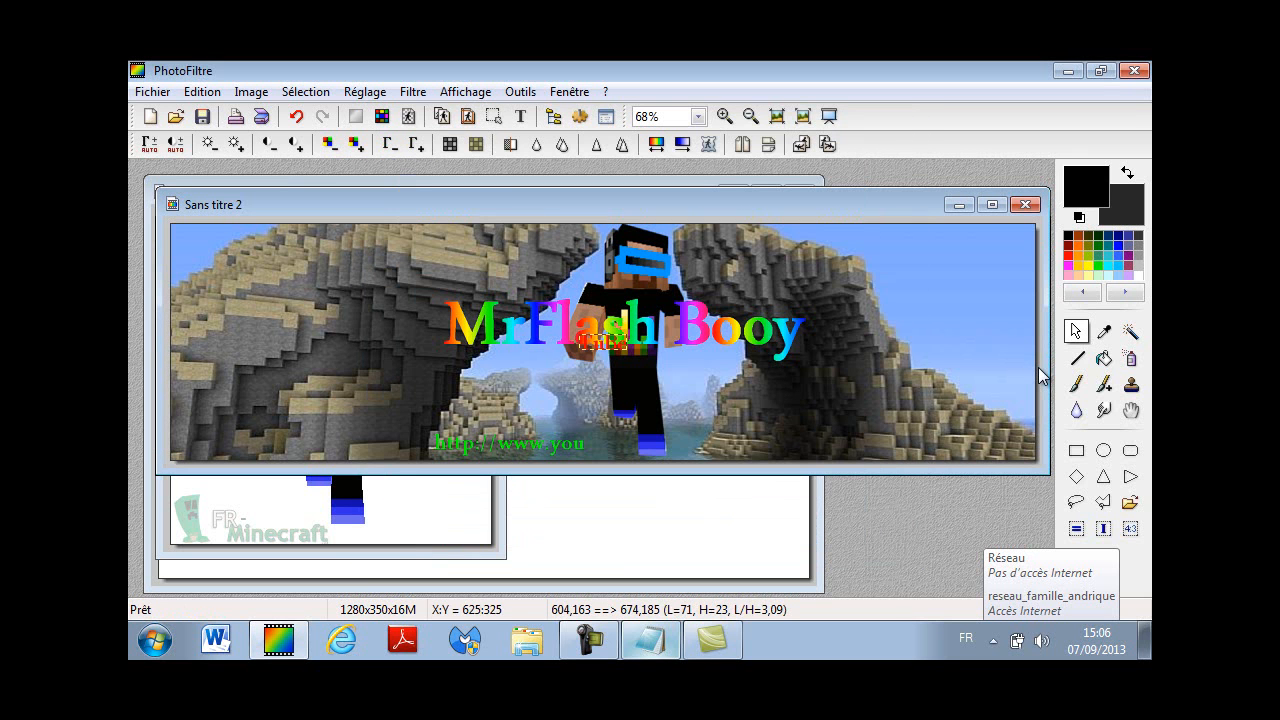
{"action": "left_click_drag", "start_coordinate": [598, 337], "coordinate": [605, 445]}
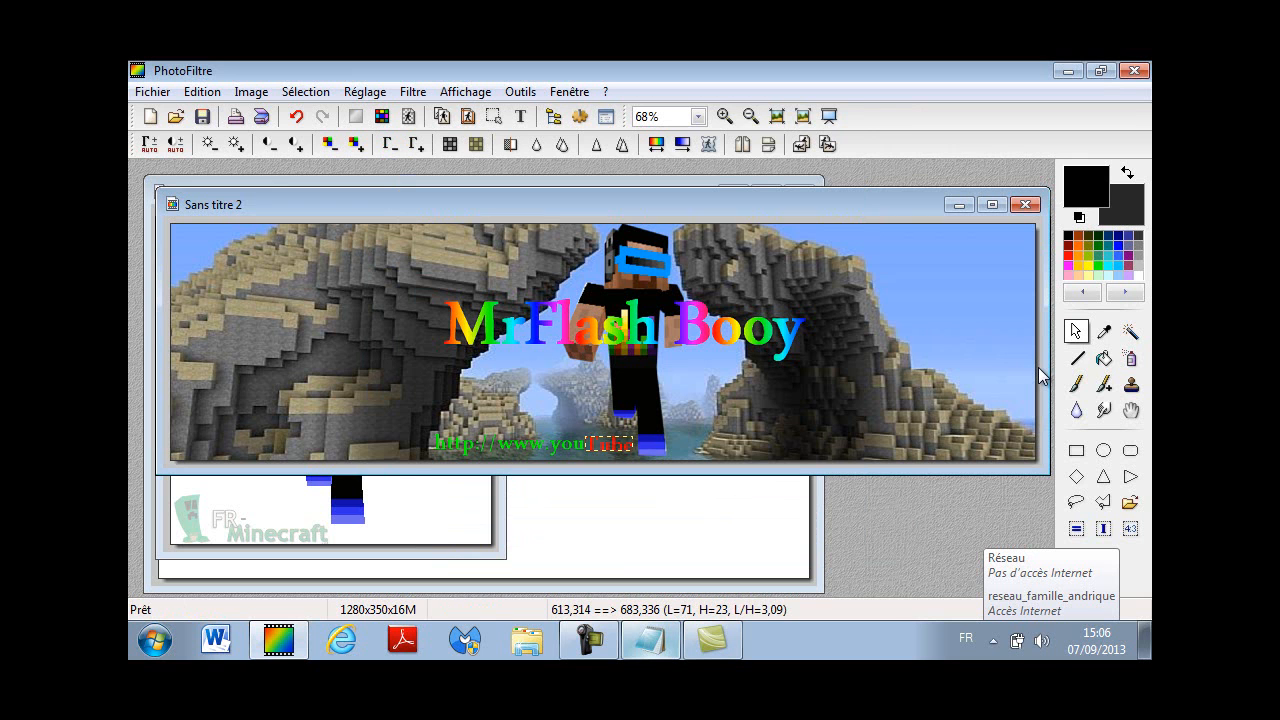
{"action": "right_click", "coordinate": [603, 443]}
{"action": "left_click", "coordinate": [650, 452]}
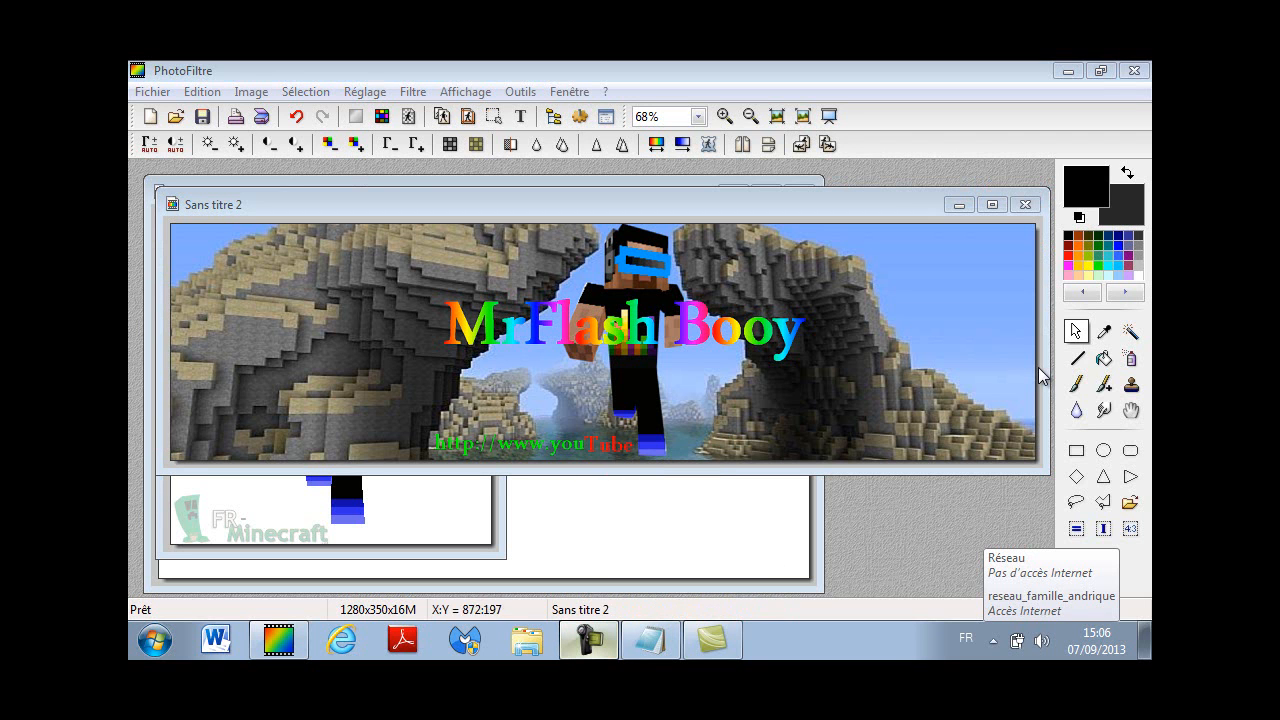
Create a new text reading "/channel/Mrflashbooy" in bright green.
{"action": "scroll", "coordinate": [1030, 375], "scroll_direction": "up", "scroll_amount": 1}
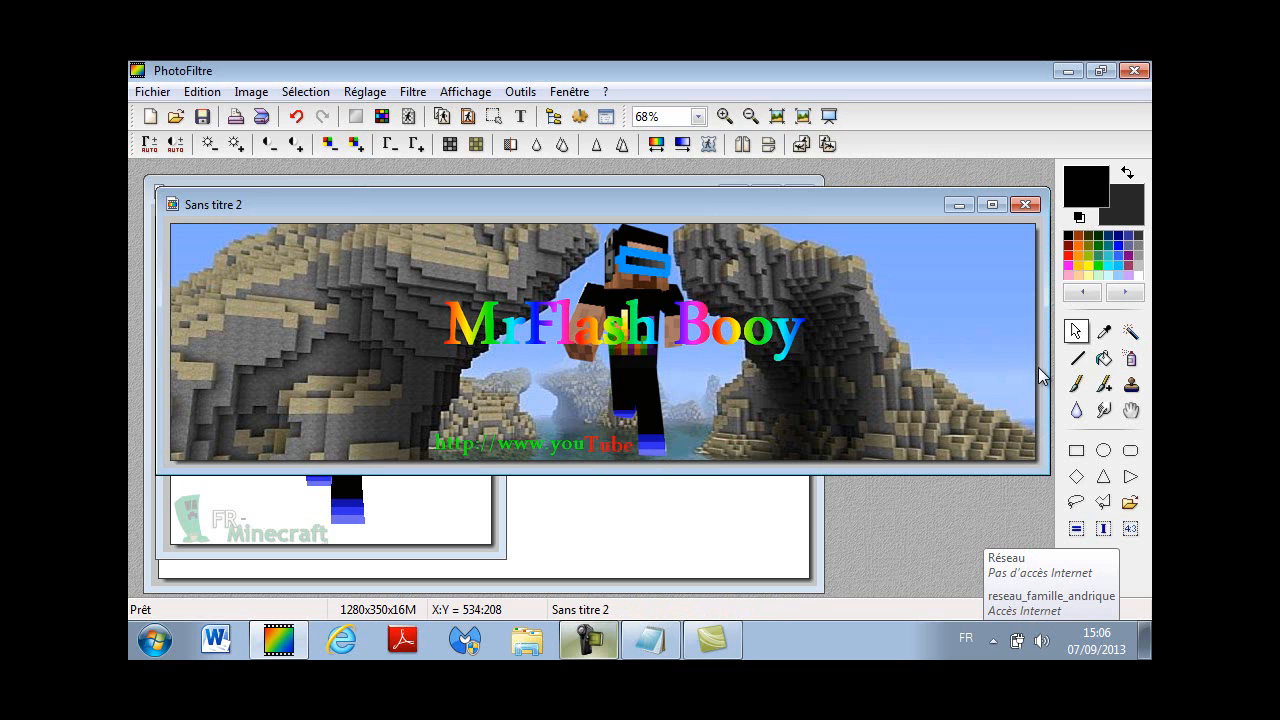
{"action": "left_click", "coordinate": [520, 116]}
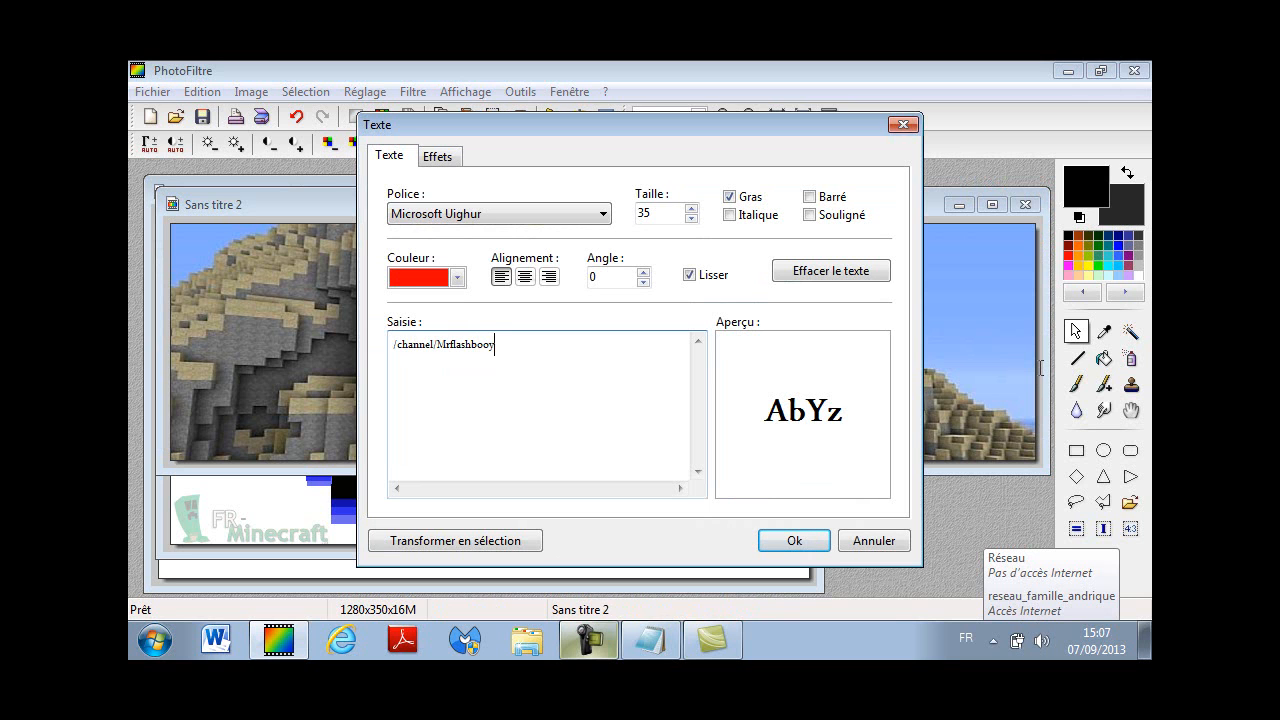
{"action": "left_click", "coordinate": [456, 277]}
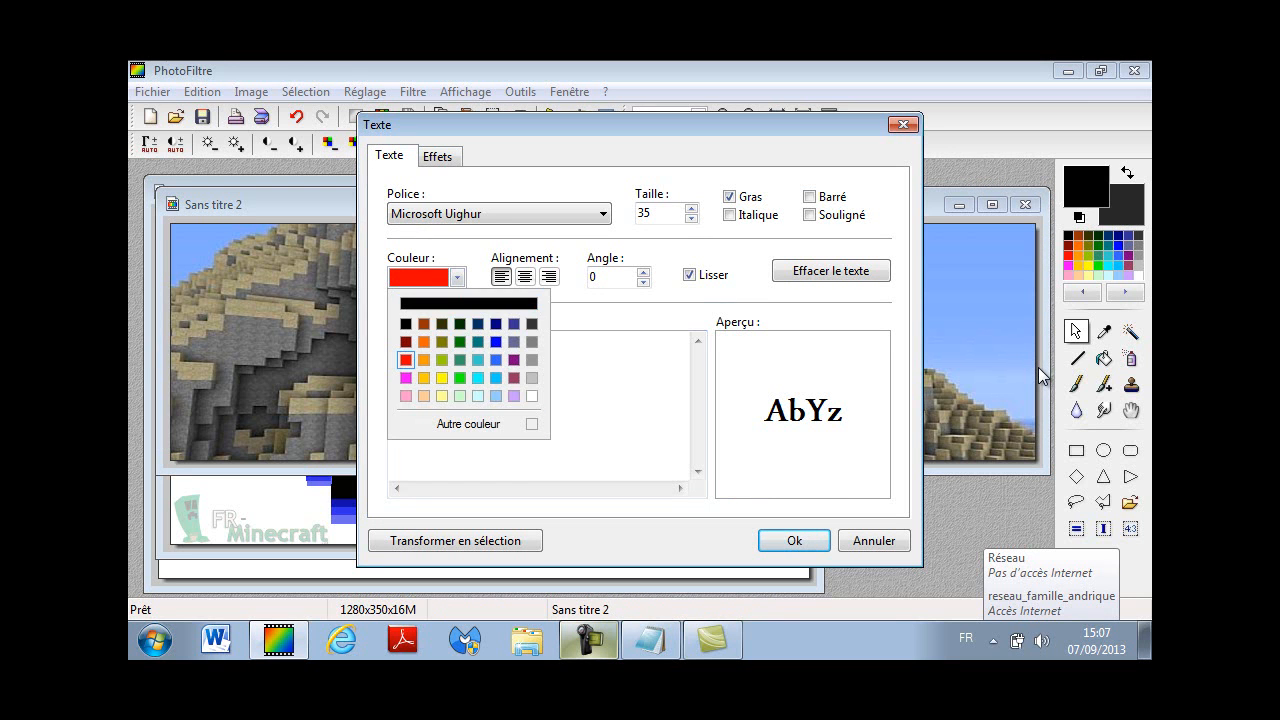
{"action": "left_click", "coordinate": [459, 377]}
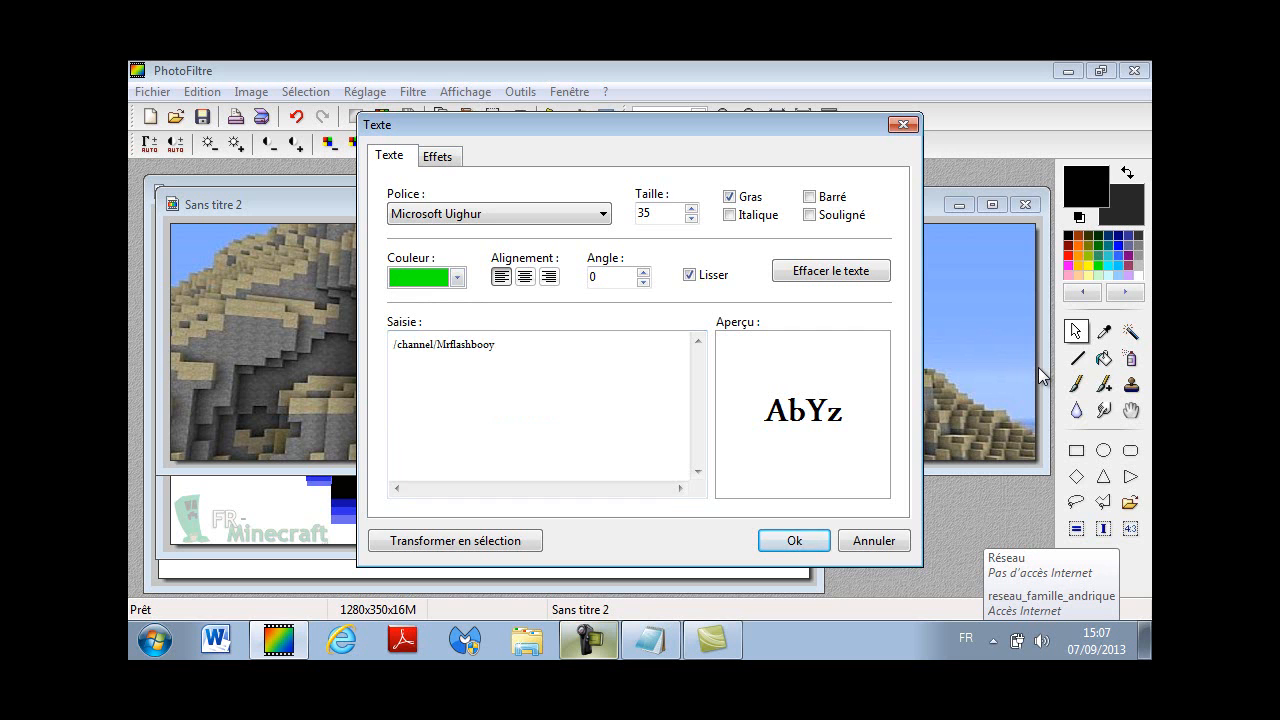
{"action": "key", "text": "Return"}
Place the green channel path right after "Tube" on the banner's lower edge and validate it onto the image.
{"action": "left_click_drag", "start_coordinate": [655, 348], "coordinate": [795, 446]}
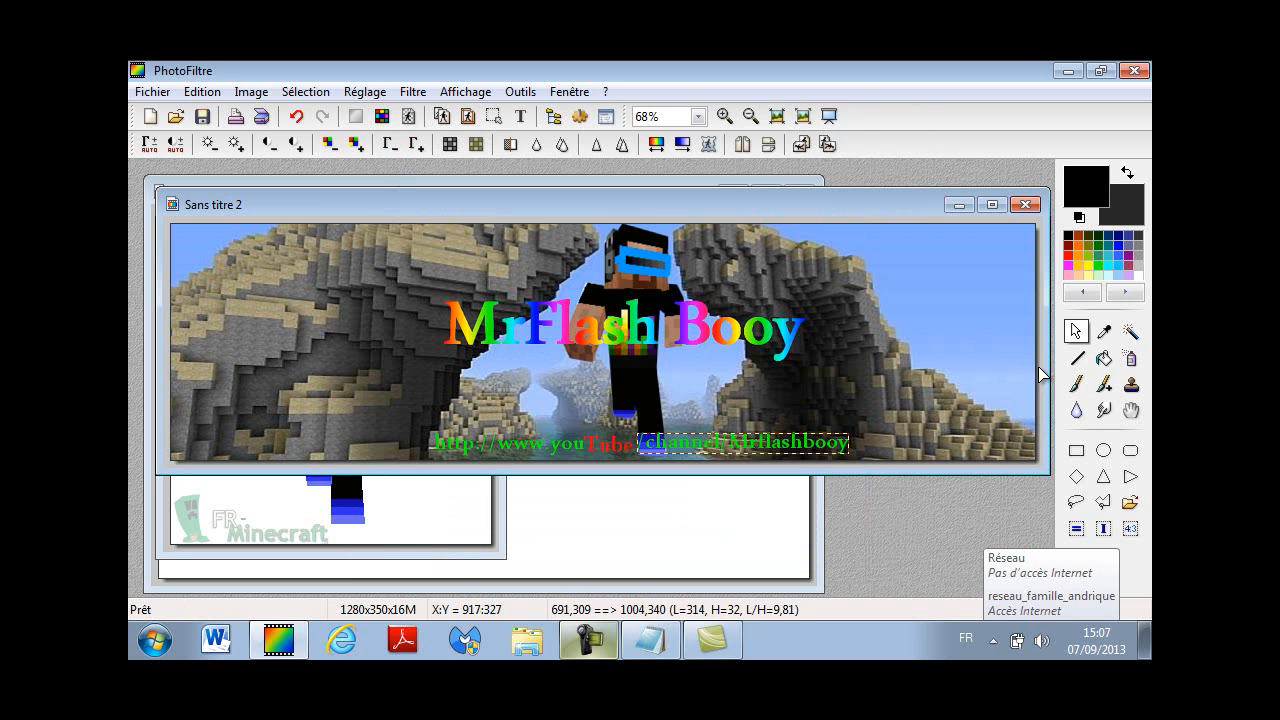
{"action": "right_click", "coordinate": [769, 443]}
{"action": "left_click", "coordinate": [816, 451]}
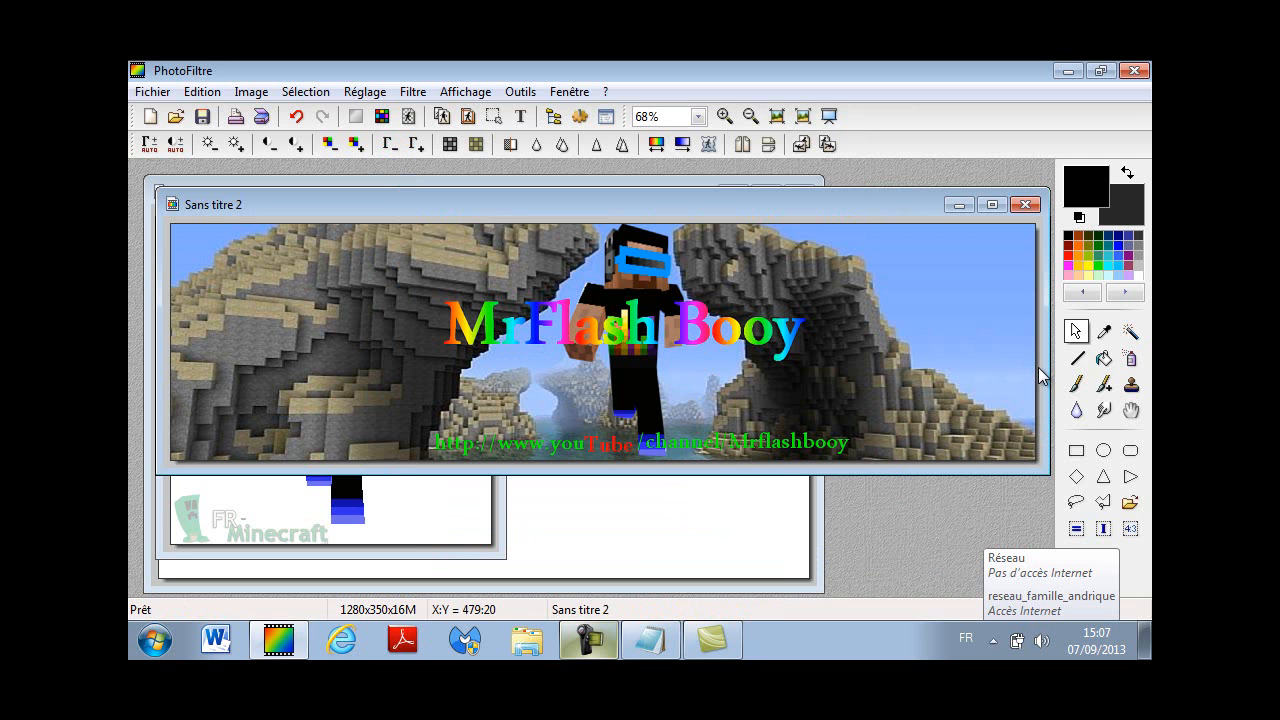
Start another text and replace its content with "Abonnez-vous".
{"action": "key", "text": "ctrl+t"}
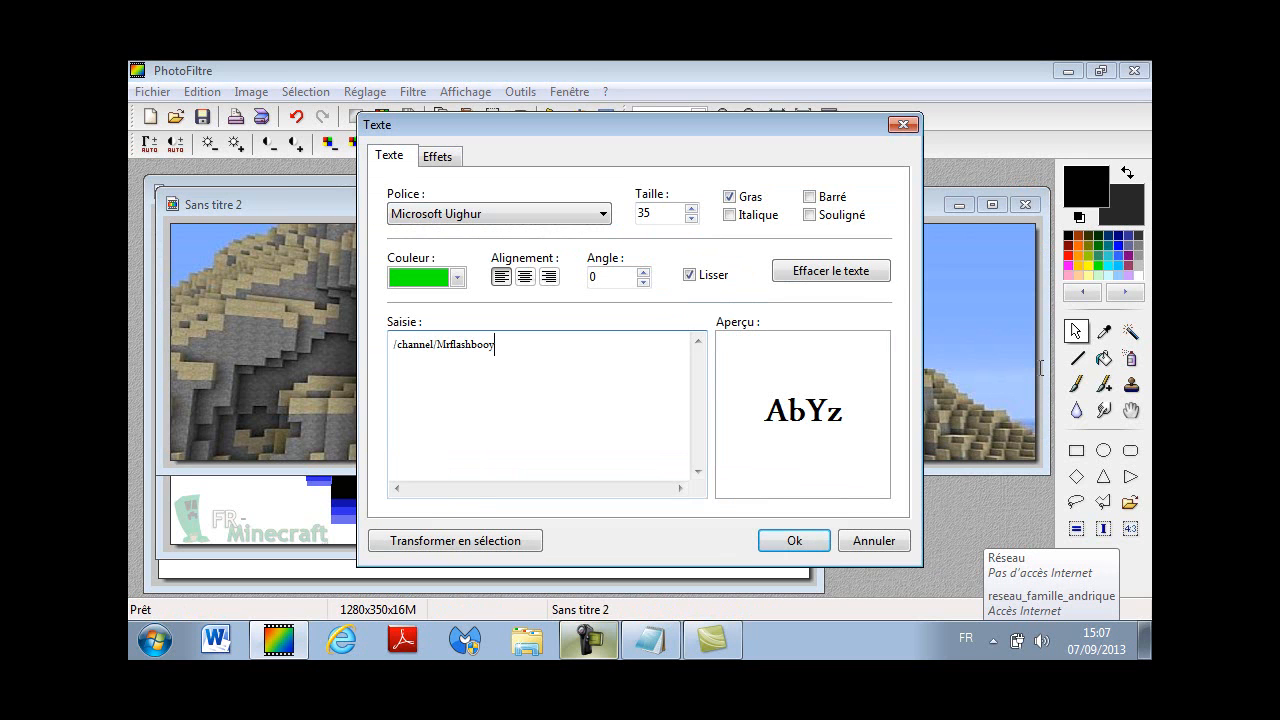
{"action": "key", "text": "BackSpace"}
{"action": "key", "text": "BackSpace"}
{"action": "key", "text": "BackSpace"}
{"action": "key", "text": "BackSpace"}
{"action": "key", "text": "BackSpace"}
{"action": "key", "text": "BackSpace"}
{"action": "key", "text": "BackSpace"}
{"action": "key", "text": "BackSpace"}
{"action": "key", "text": "BackSpace"}
{"action": "key", "text": "BackSpace"}
{"action": "key", "text": "BackSpace"}
{"action": "key", "text": "BackSpace"}
{"action": "key", "text": "BackSpace"}
{"action": "key", "text": "BackSpace"}
{"action": "key", "text": "BackSpace"}
Fill the "Abonnez-vous" text with the Mur01 pattern and create it on the banner.
{"action": "key", "text": "ctrl+Tab"}
{"action": "key", "text": "space"}
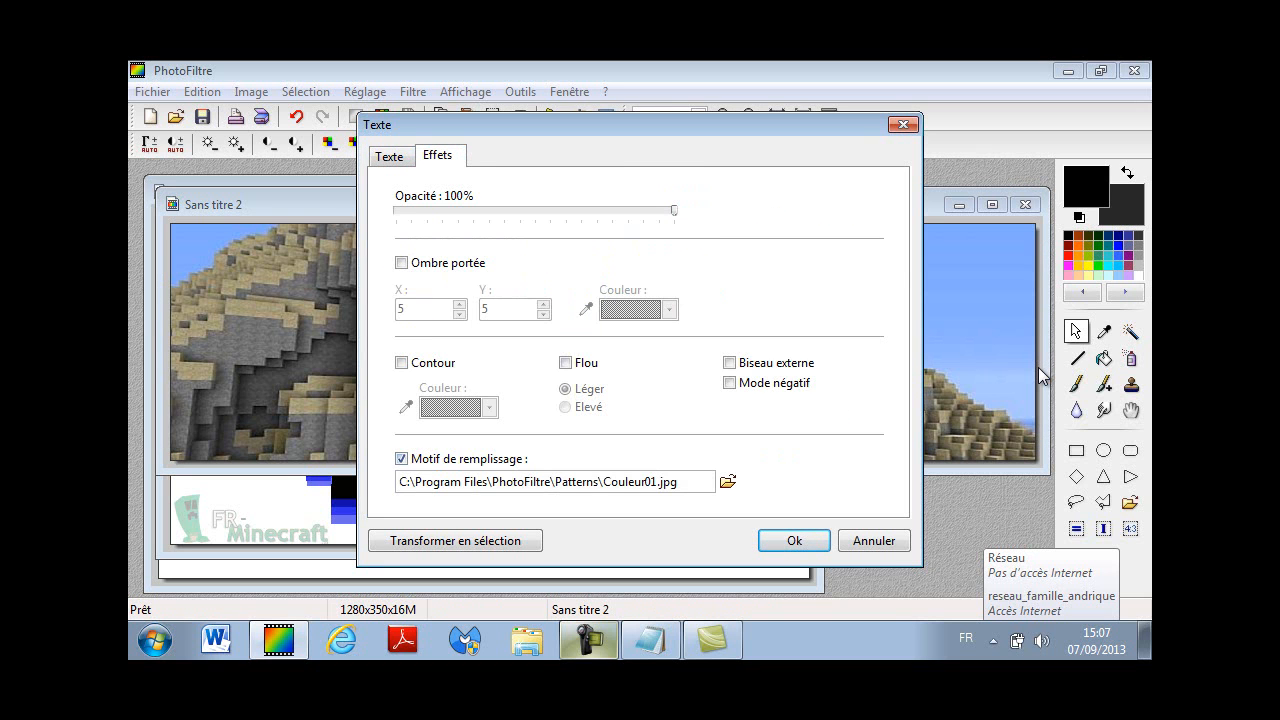
{"action": "key", "text": "Tab"}
{"action": "key", "text": "space"}
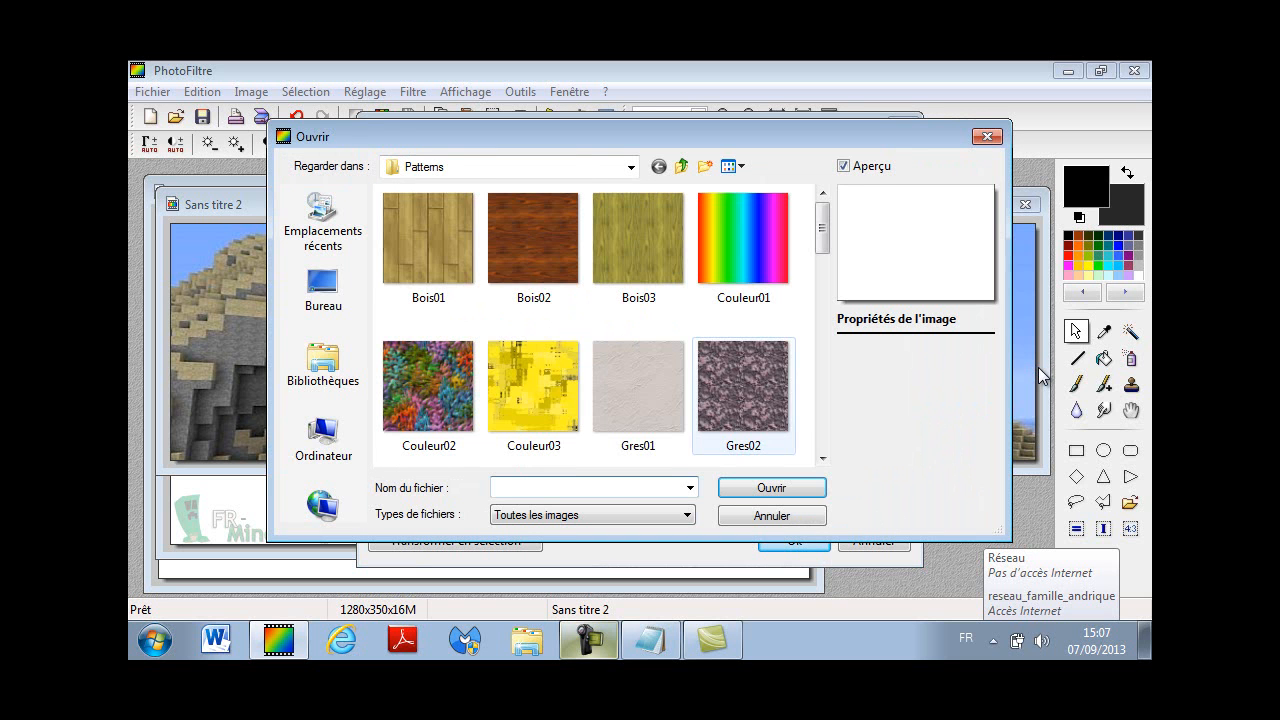
{"action": "left_click_drag", "start_coordinate": [822, 228], "coordinate": [822, 310]}
{"action": "left_click", "coordinate": [743, 245]}
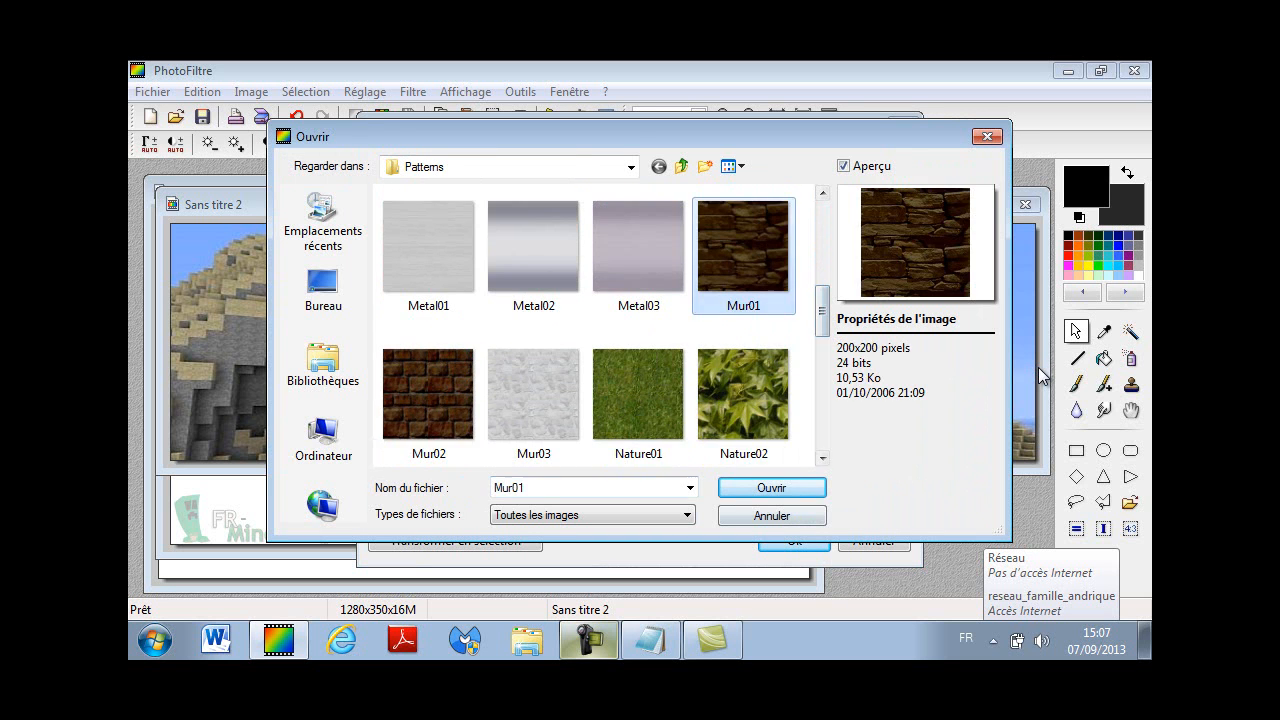
{"action": "left_click", "coordinate": [772, 488]}
{"action": "key", "text": "Return"}
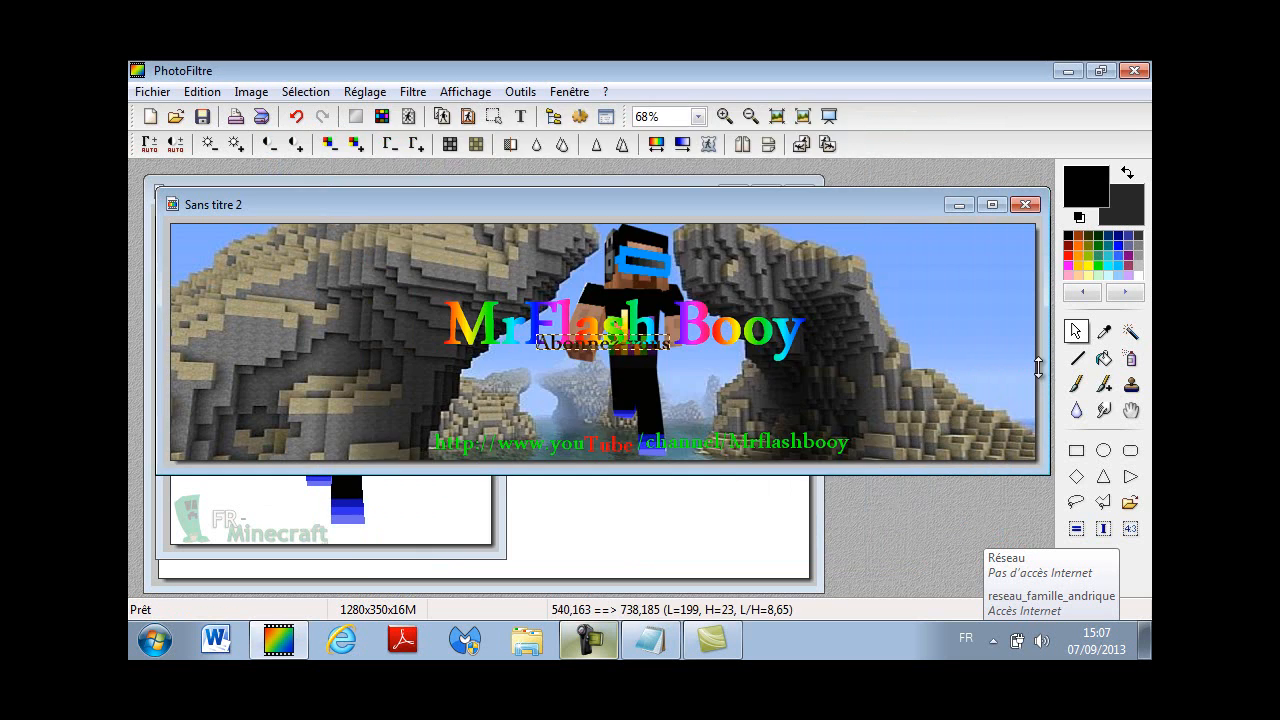
Enlarge the "Abonnez-vous" text to size 45 and position it in the banner's upper-right corner.
{"action": "left_click_drag", "start_coordinate": [603, 342], "coordinate": [948, 246]}
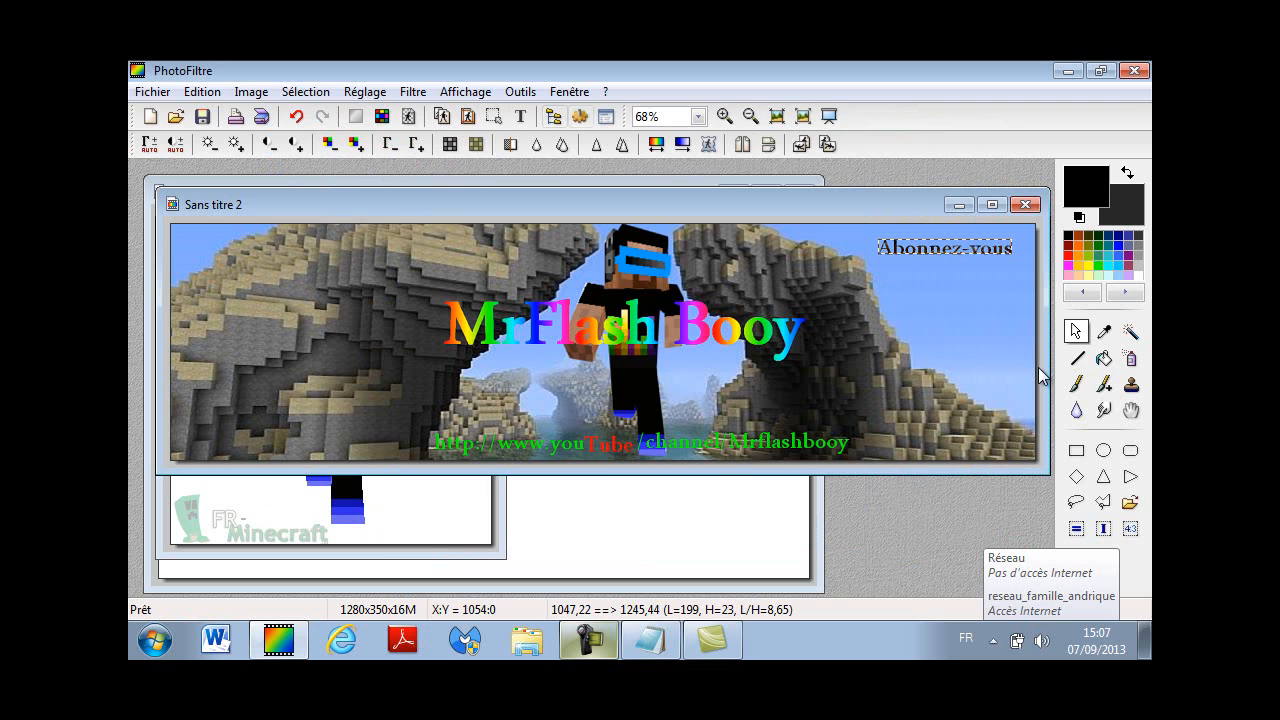
{"action": "key", "text": "ctrl+t"}
{"action": "key", "text": "Tab"}
{"action": "key", "text": "BackSpace"}
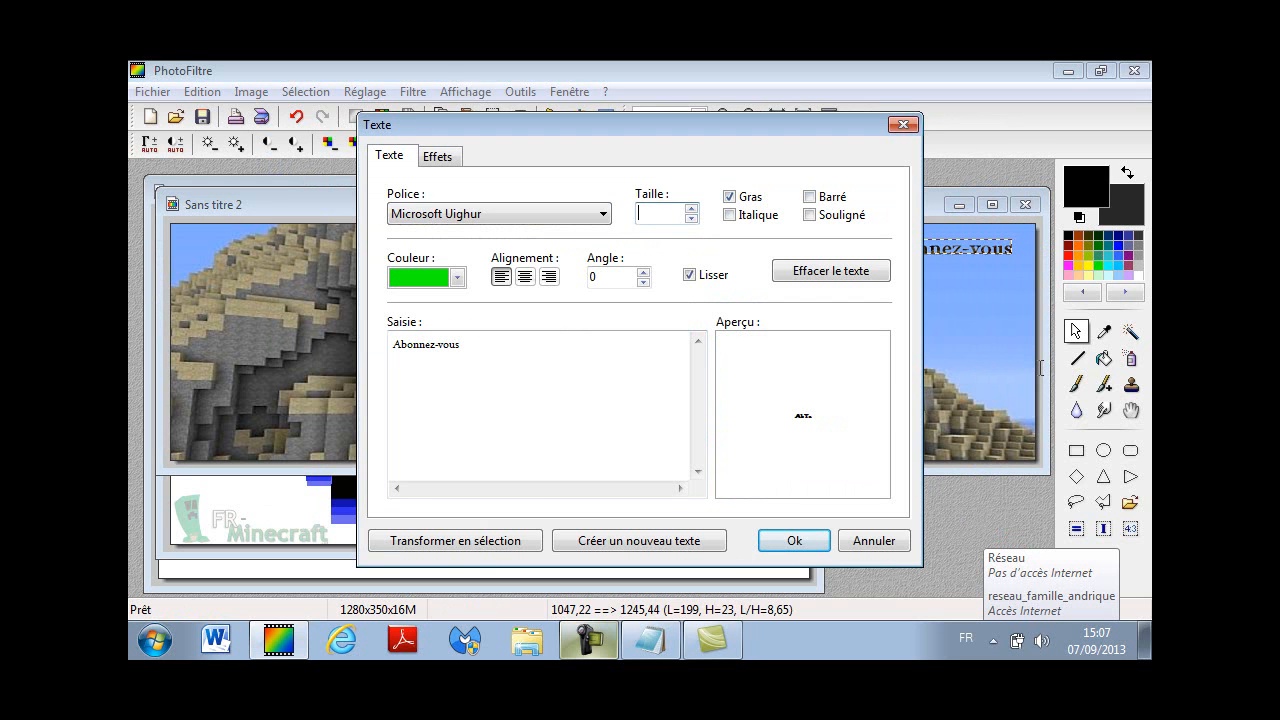
{"action": "type", "text": "45"}
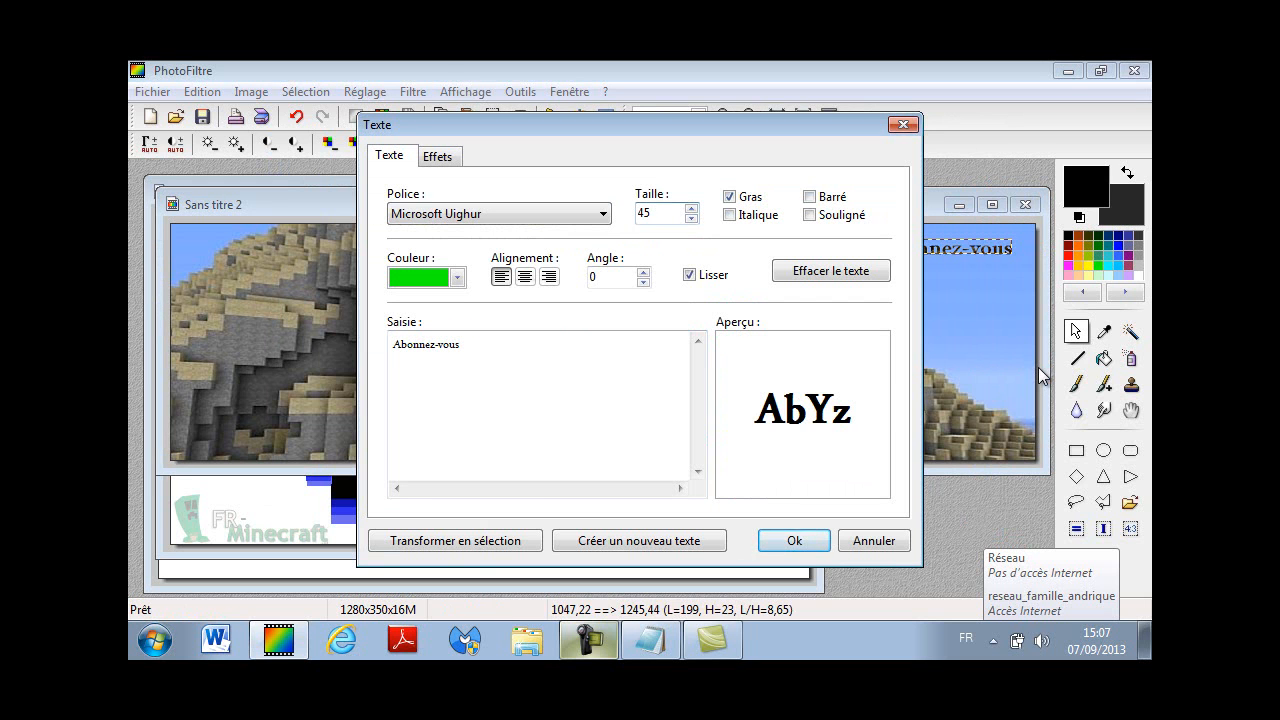
{"action": "key", "text": "Return"}
{"action": "left_click_drag", "start_coordinate": [942, 253], "coordinate": [924, 239]}
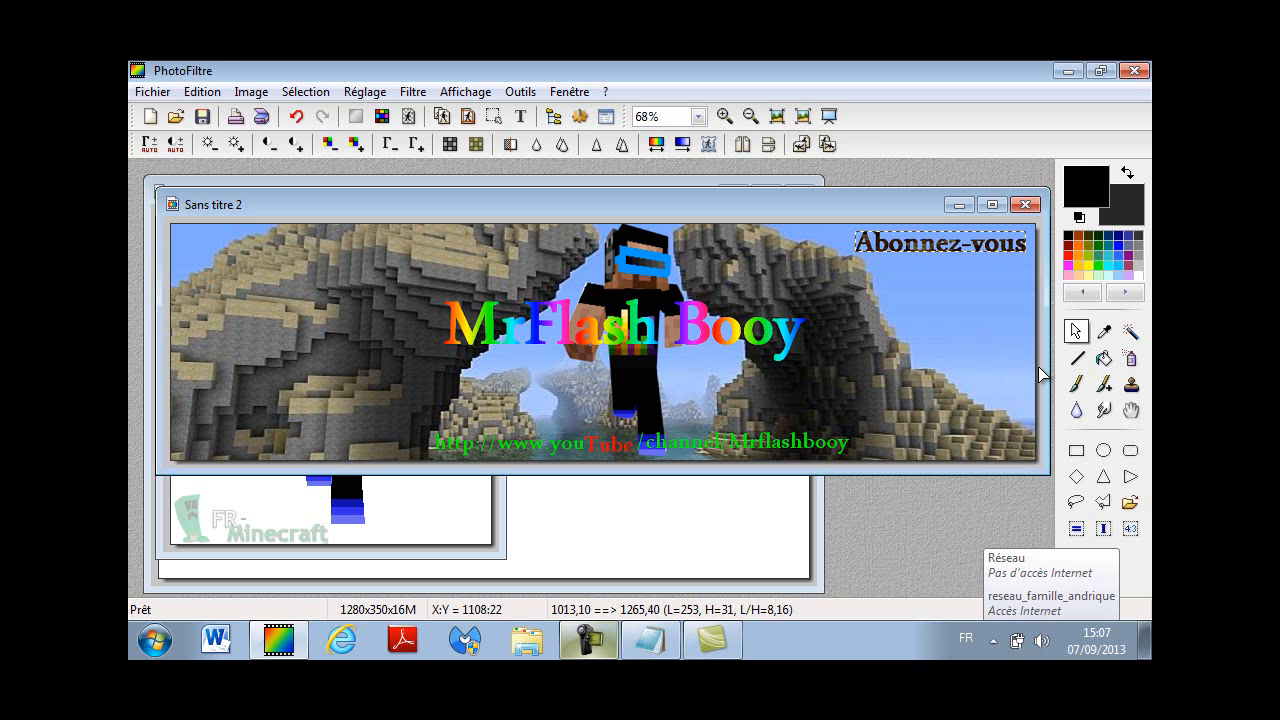
Validate the "Abonnez-vous" text onto the banner and create another text reading "Likez" with the same formatting.
{"action": "right_click", "coordinate": [858, 233]}
{"action": "left_click", "coordinate": [940, 255]}
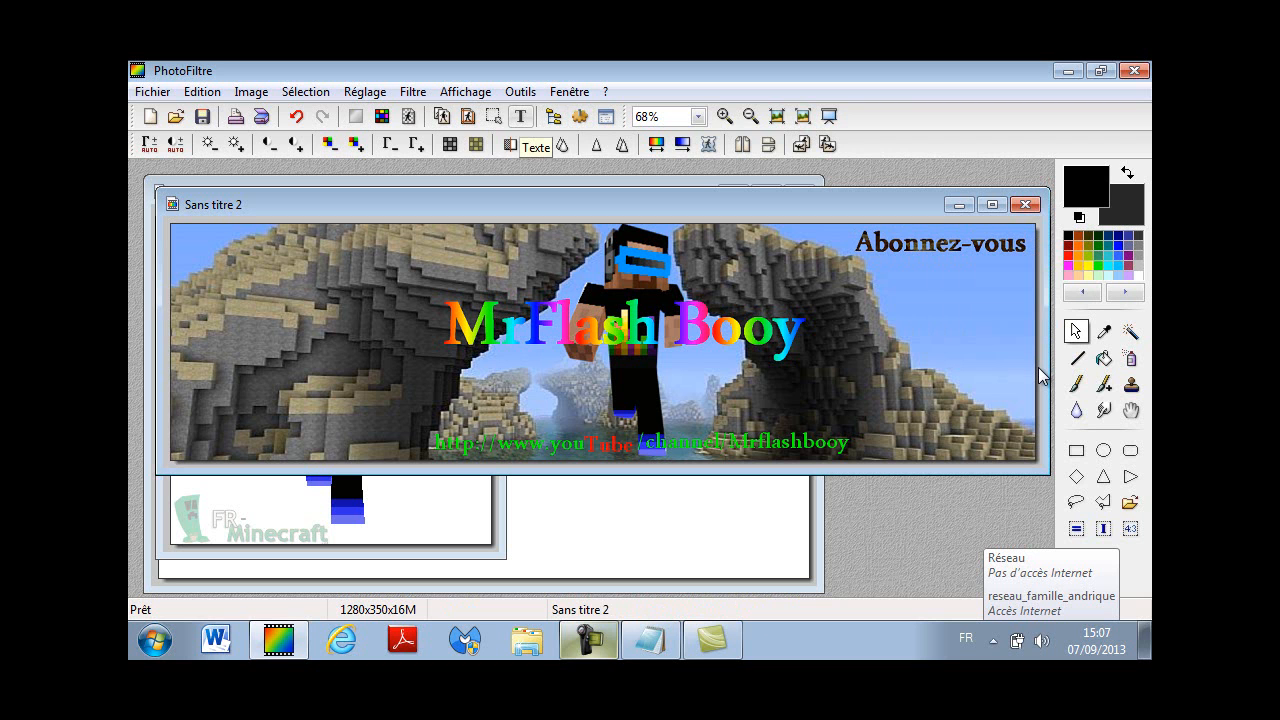
{"action": "left_click", "coordinate": [520, 116]}
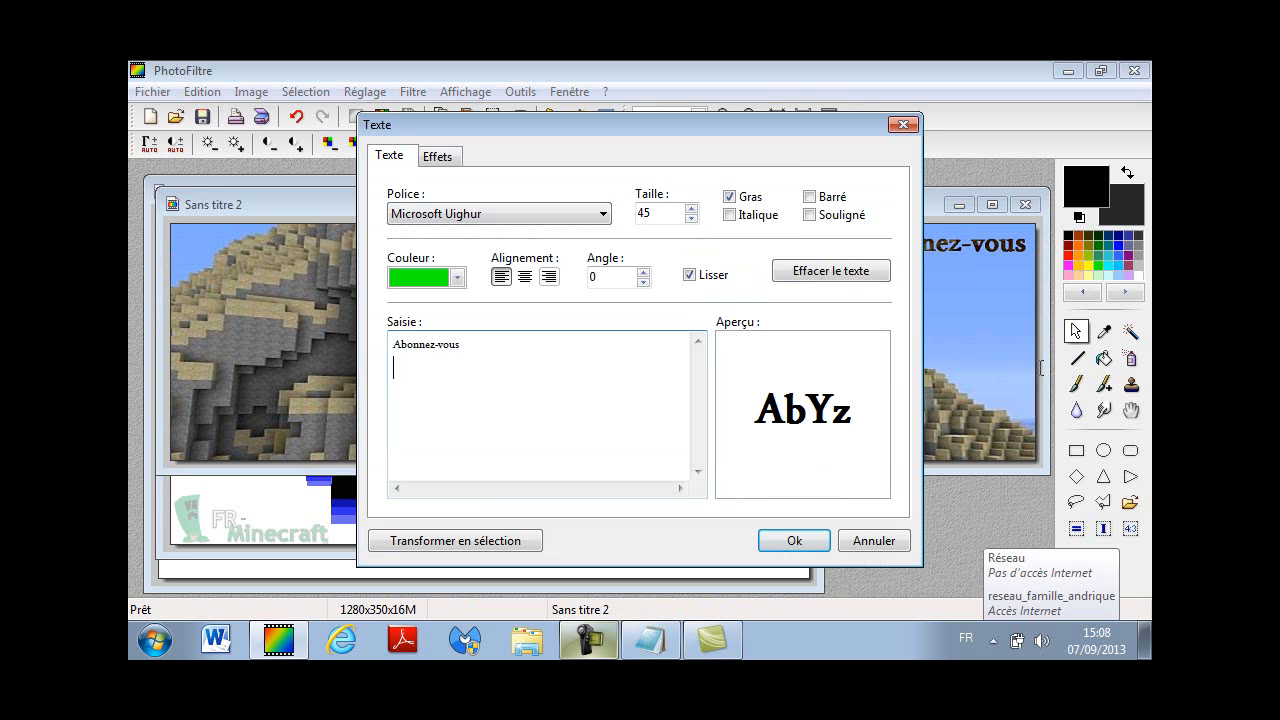
{"action": "key", "text": "BackSpace"}
{"action": "key", "text": "BackSpace"}
{"action": "key", "text": "BackSpace"}
{"action": "key", "text": "BackSpace"}
{"action": "key", "text": "BackSpace"}
{"action": "key", "text": "BackSpace"}
{"action": "key", "text": "BackSpace"}
{"action": "key", "text": "BackSpace"}
{"action": "key", "text": "BackSpace"}
{"action": "key", "text": "BackSpace"}
{"action": "key", "text": "BackSpace"}
{"action": "key", "text": "BackSpace"}
{"action": "left_click", "coordinate": [794, 540]}
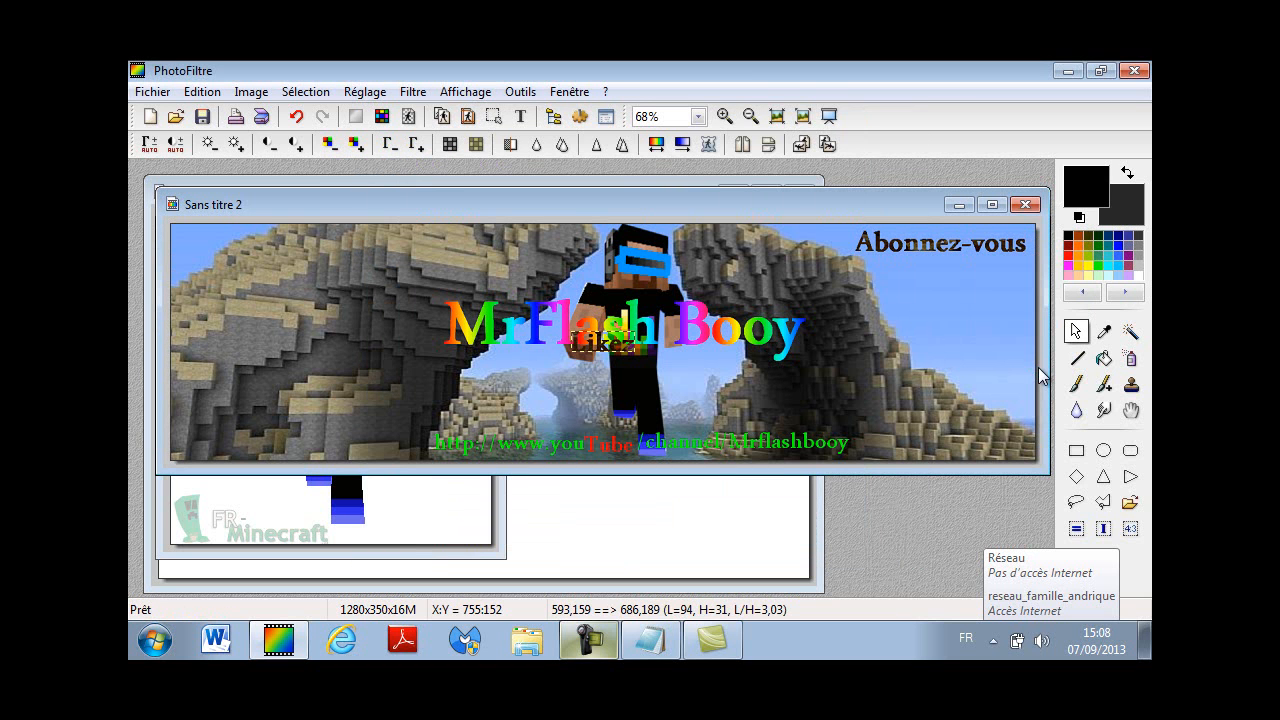
Position the "Likez" text directly below "Abonnez-vous" on the banner and validate it.
{"action": "left_click_drag", "start_coordinate": [621, 348], "coordinate": [1003, 277]}
{"action": "right_click", "coordinate": [1003, 277]}
{"action": "left_click", "coordinate": [1008, 288]}
Add a "Partager" text, place it beneath "Likez" on the banner and validate it.
{"action": "left_click", "coordinate": [520, 116]}
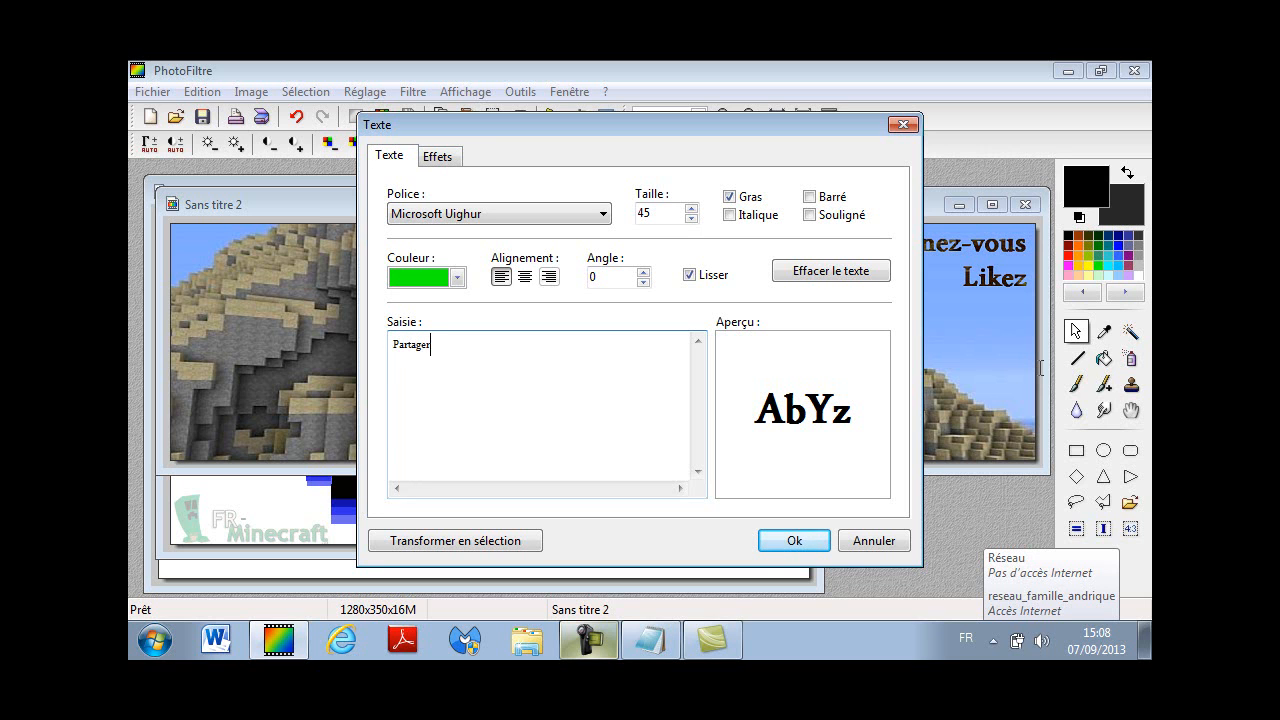
{"action": "key", "text": "Return"}
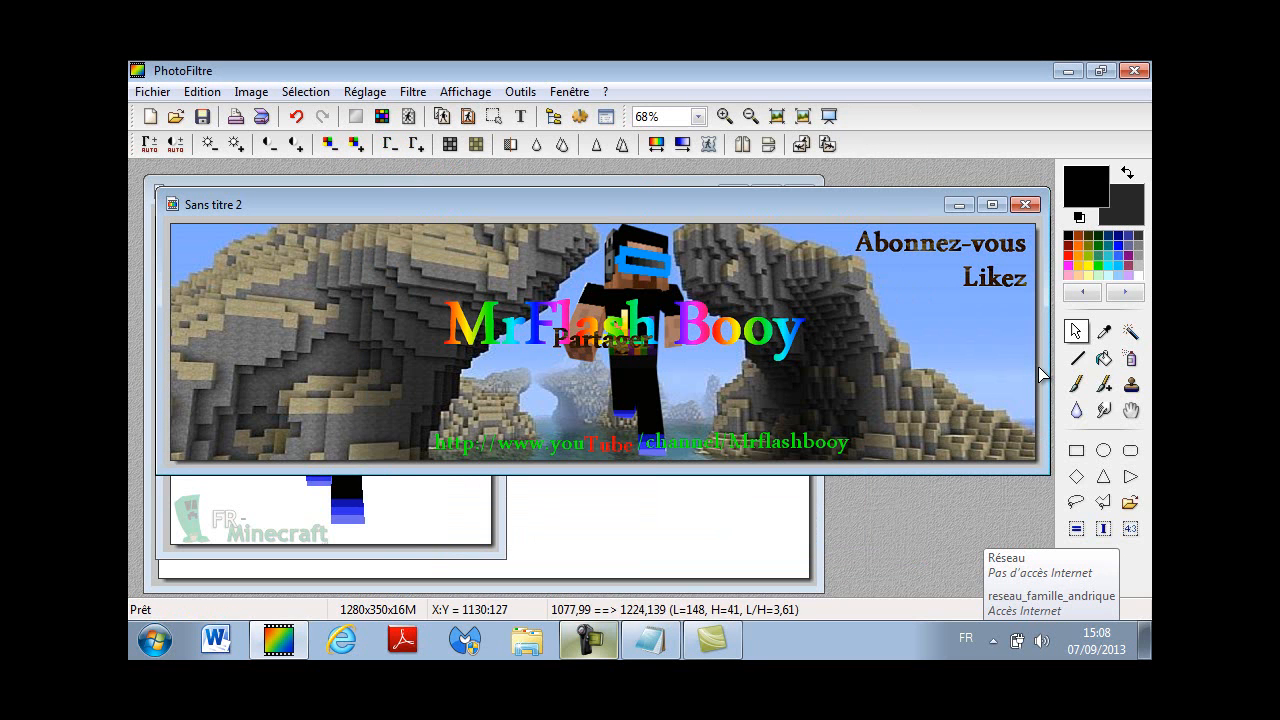
{"action": "left_click_drag", "start_coordinate": [937, 312], "coordinate": [938, 312]}
{"action": "right_click", "coordinate": [938, 312]}
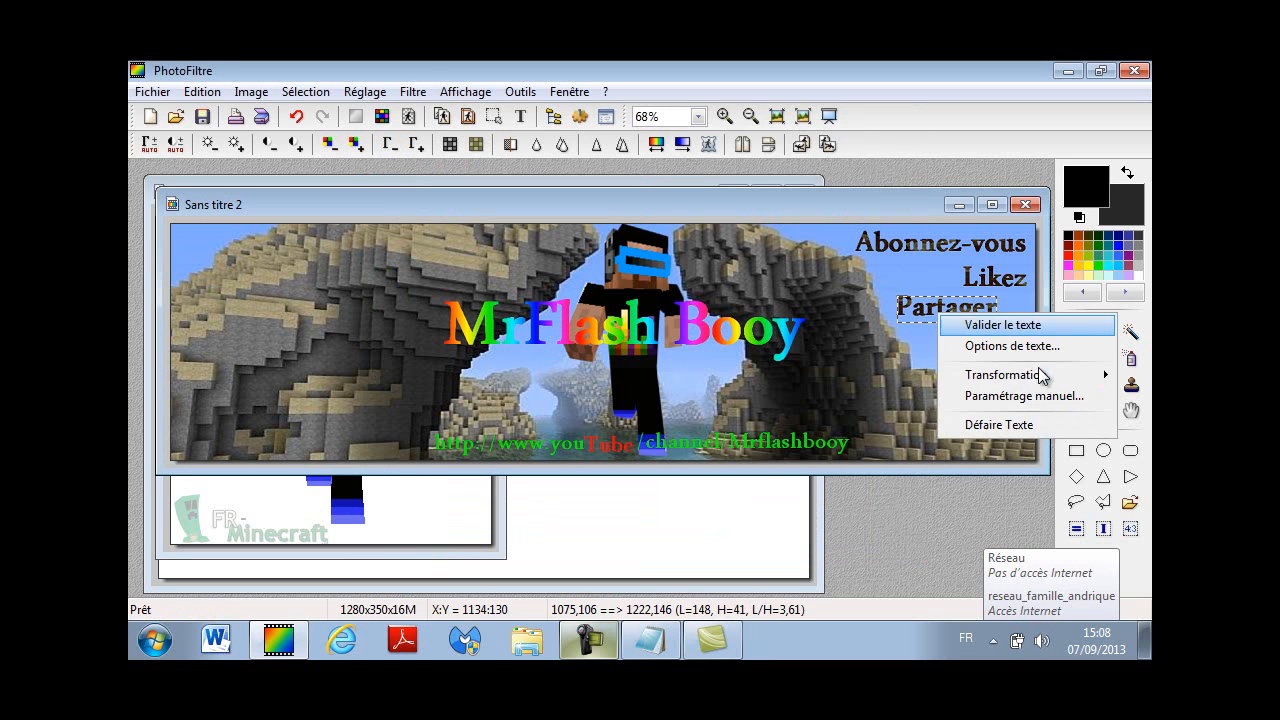
{"action": "left_click", "coordinate": [958, 325]}
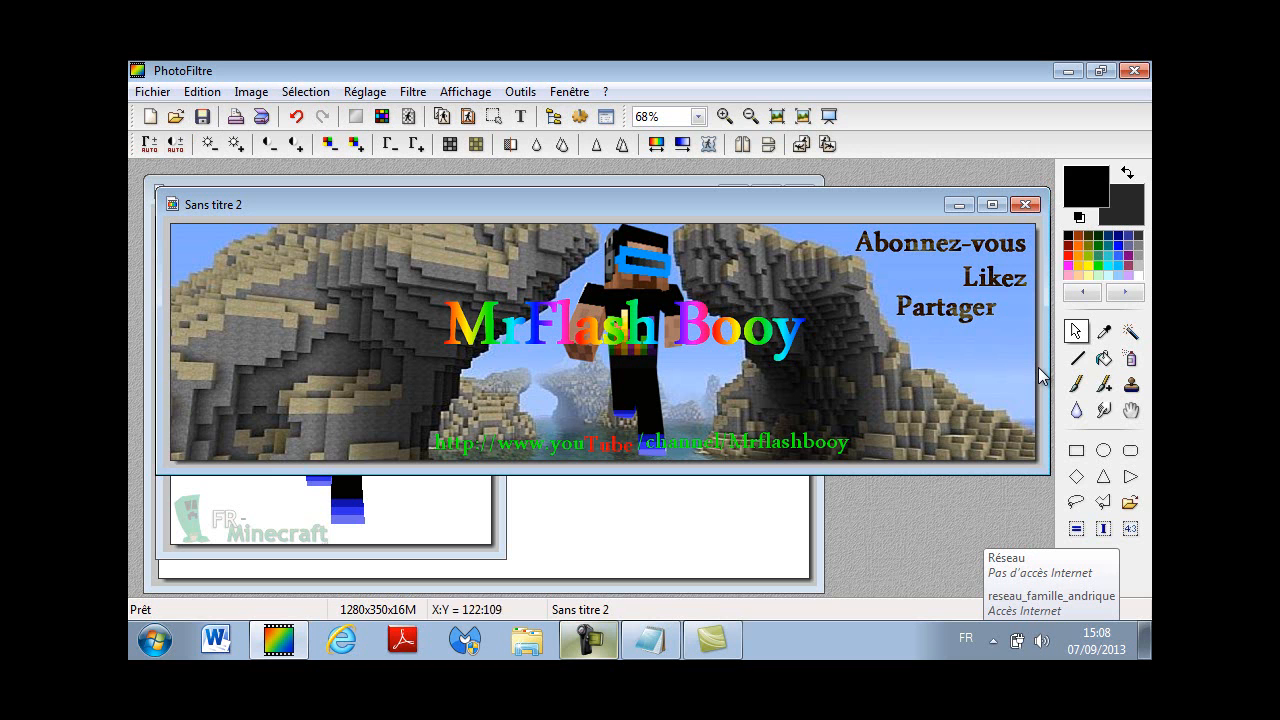
Close the walking skin image and open the front-view skin picture dj_34607_skin.png from Mes images.
{"action": "left_click", "coordinate": [318, 510]}
{"action": "left_click_drag", "start_coordinate": [338, 364], "coordinate": [478, 383]}
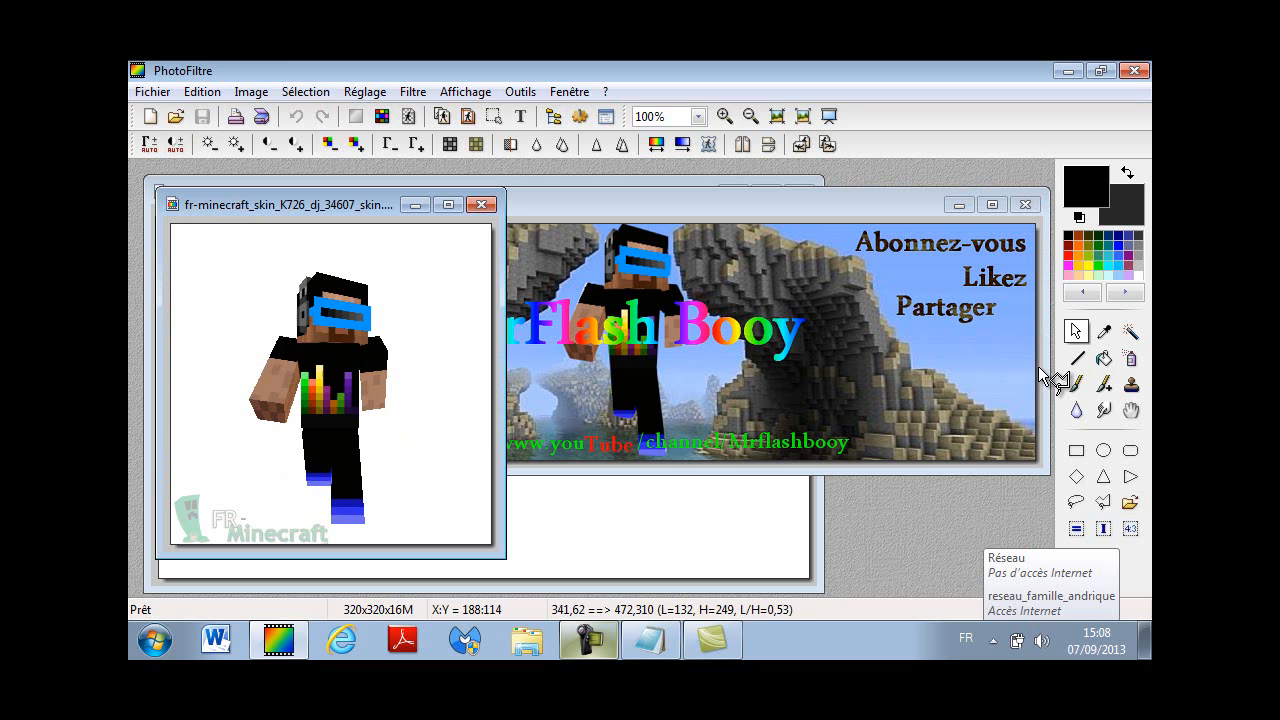
{"action": "left_click_drag", "start_coordinate": [1038, 366], "coordinate": [1040, 376]}
{"action": "key", "text": "ctrl+o"}
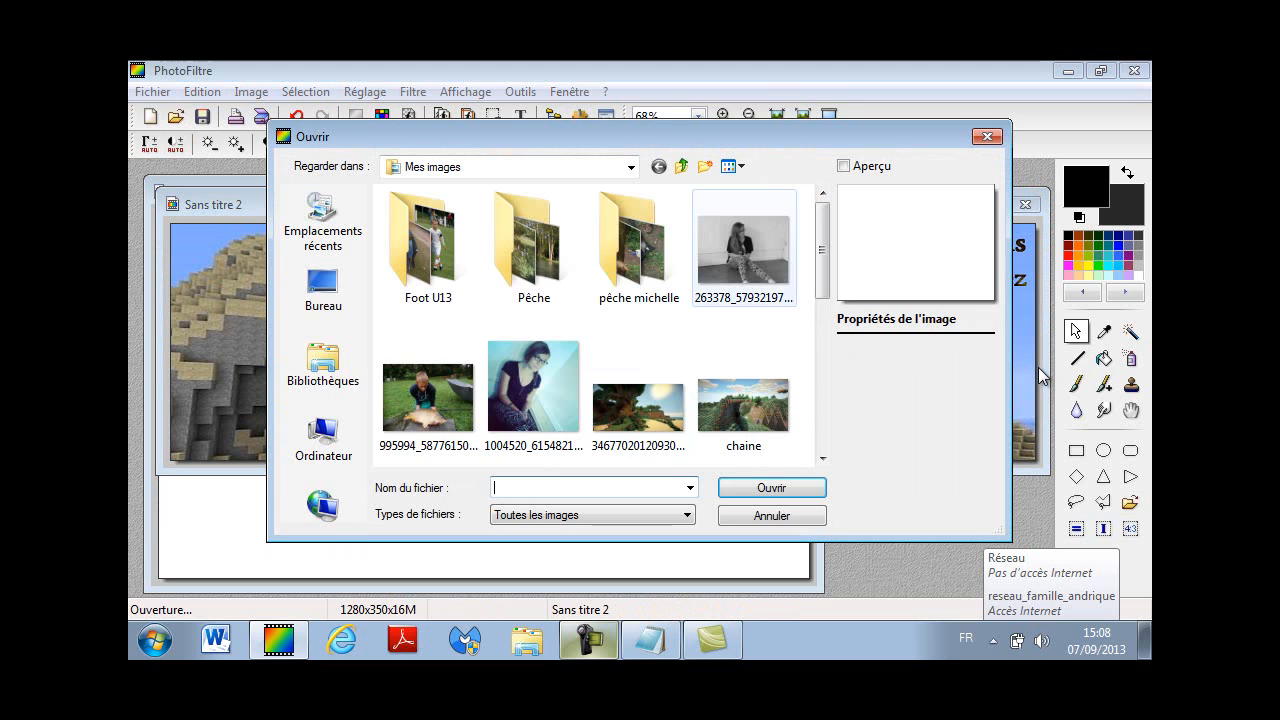
{"action": "scroll", "coordinate": [1040, 376], "scroll_direction": "down", "scroll_amount": 3}
{"action": "left_click", "coordinate": [533, 290]}
{"action": "left_click", "coordinate": [772, 488]}
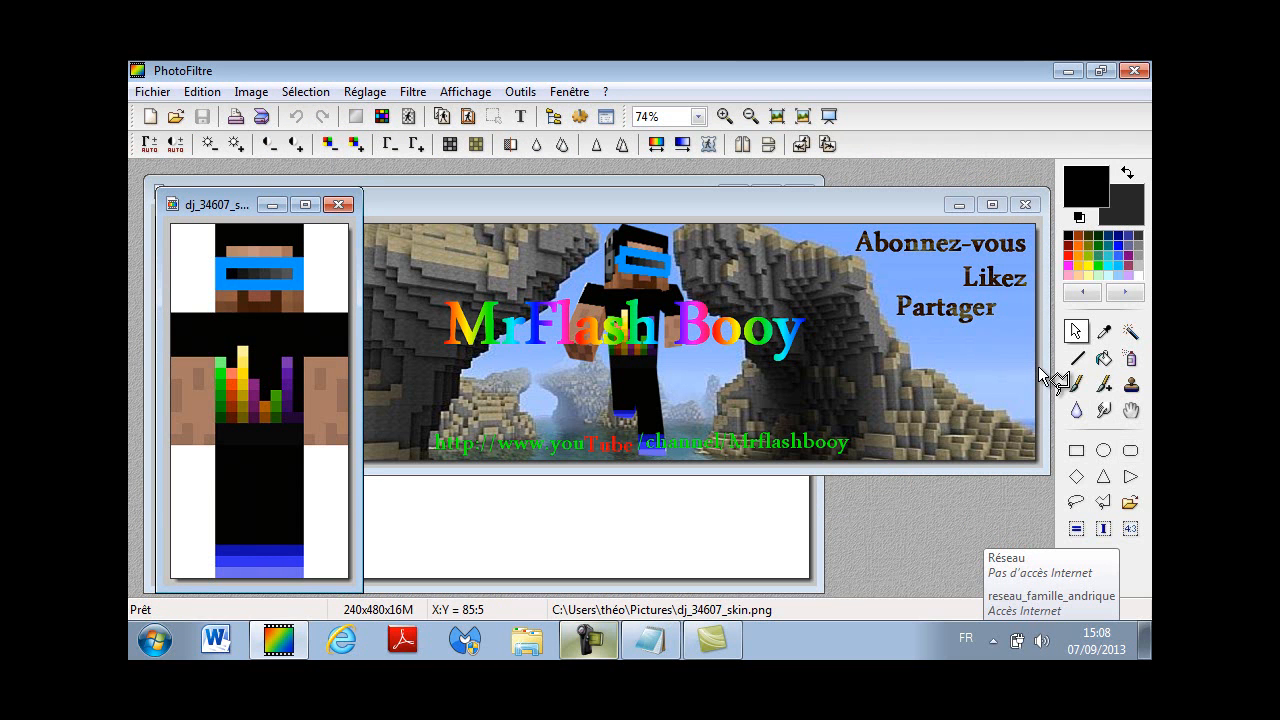
Select the front-view skin's head with a rectangle of about 115 x 117 px and copy it.
{"action": "mouse_move", "coordinate": [217, 225]}
{"action": "left_mouse_down"}
{"action": "mouse_move", "coordinate": [217, 310]}
{"action": "mouse_move", "coordinate": [301, 310]}
{"action": "left_mouse_up"}
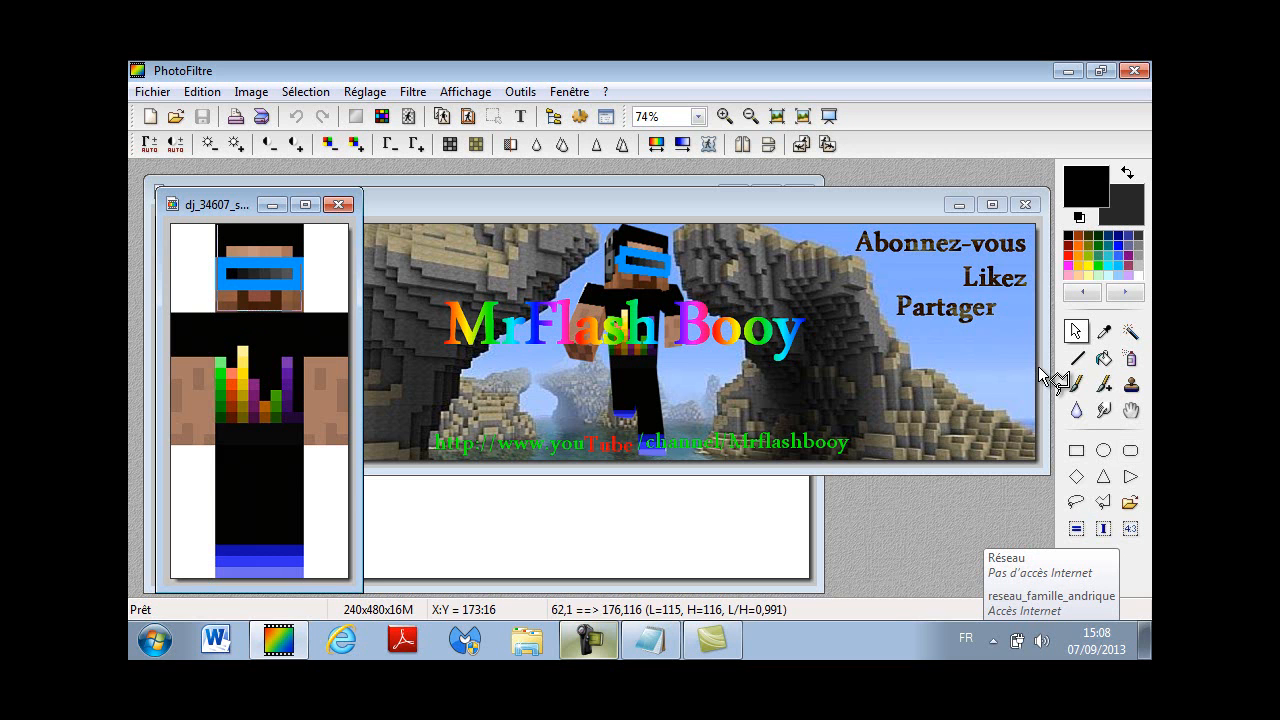
{"action": "left_click_drag", "start_coordinate": [301, 225], "coordinate": [301, 223]}
{"action": "right_click", "coordinate": [256, 258]}
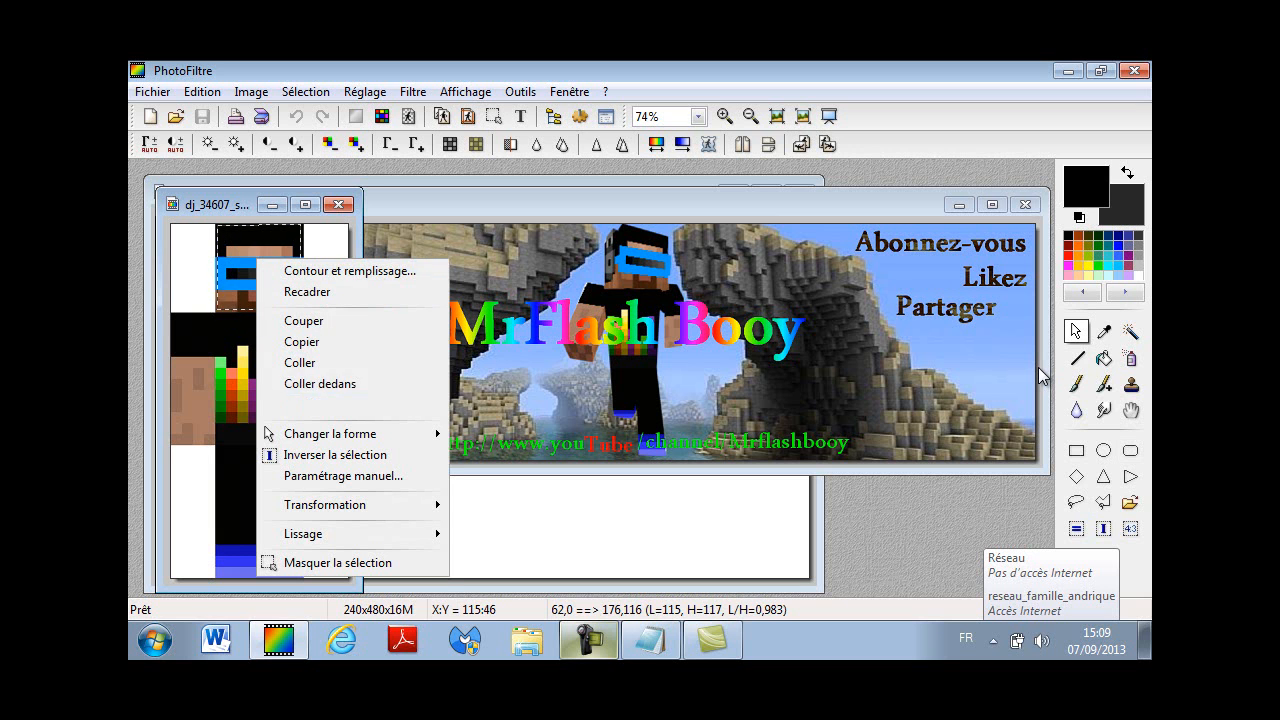
{"action": "left_click", "coordinate": [302, 341]}
Paste the head onto the banner at about 144 x 151 px over the upper part of the left rock and validate it.
{"action": "left_click", "coordinate": [1040, 375]}
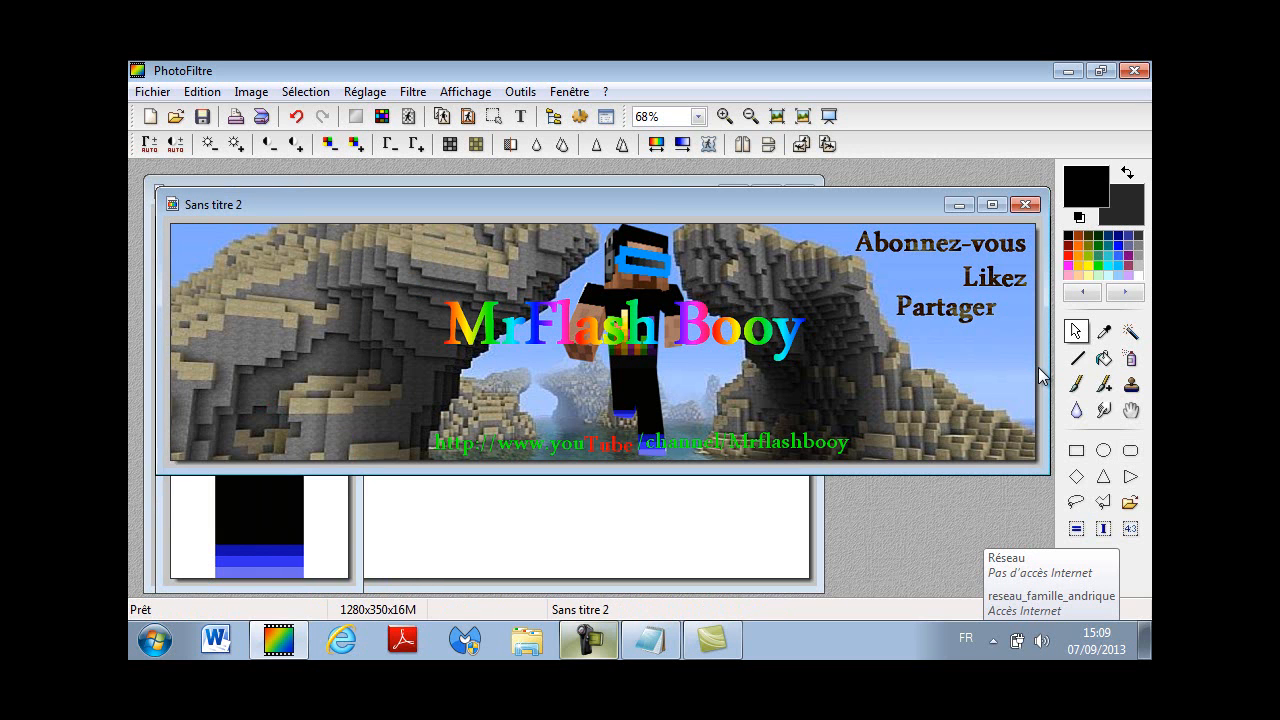
{"action": "right_click", "coordinate": [274, 300]}
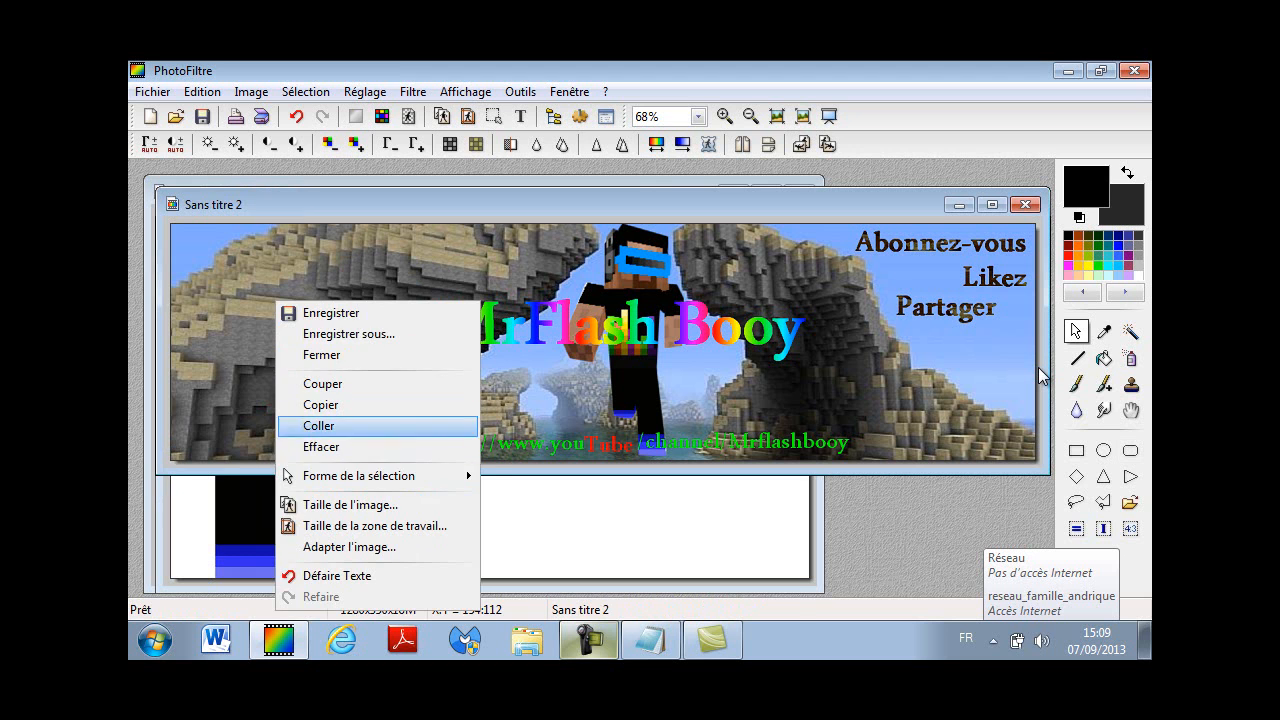
{"action": "left_click", "coordinate": [357, 420]}
{"action": "mouse_move", "coordinate": [578, 338]}
{"action": "left_mouse_down"}
{"action": "mouse_move", "coordinate": [368, 373]}
{"action": "mouse_move", "coordinate": [211, 297]}
{"action": "mouse_move", "coordinate": [319, 278]}
{"action": "mouse_move", "coordinate": [308, 310]}
{"action": "mouse_move", "coordinate": [325, 332]}
{"action": "left_mouse_up"}
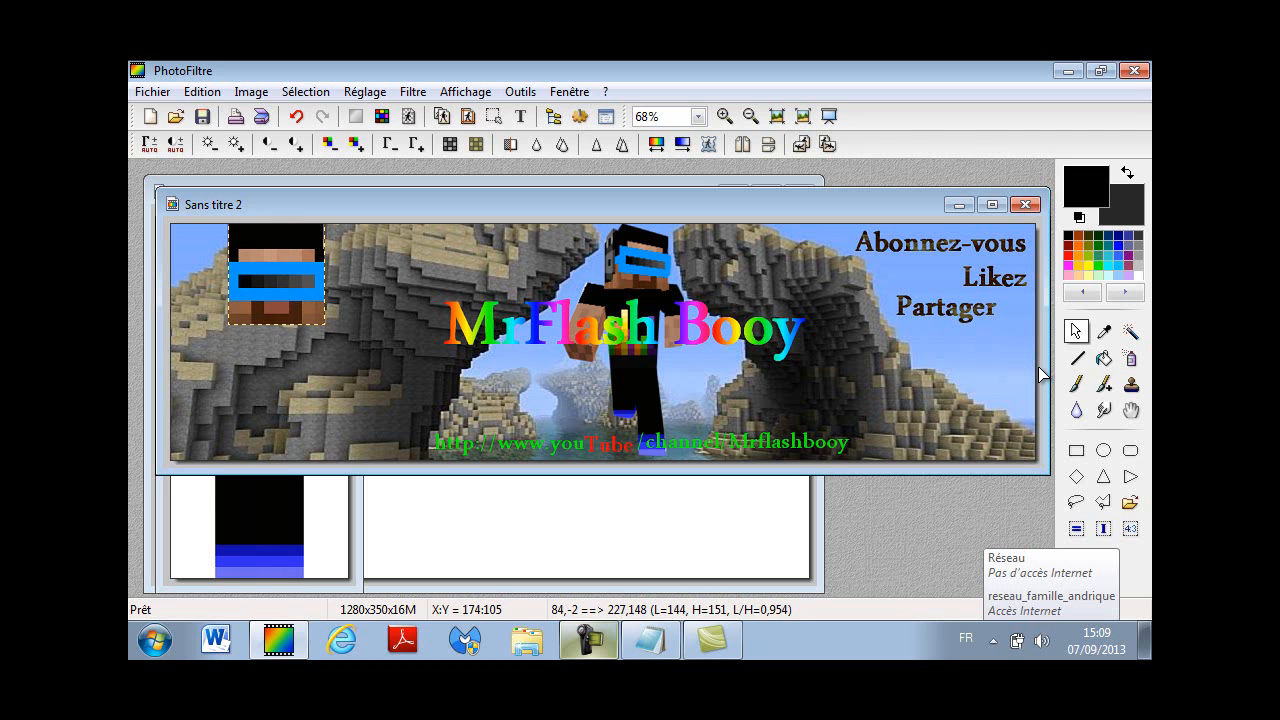
{"action": "right_click", "coordinate": [281, 294]}
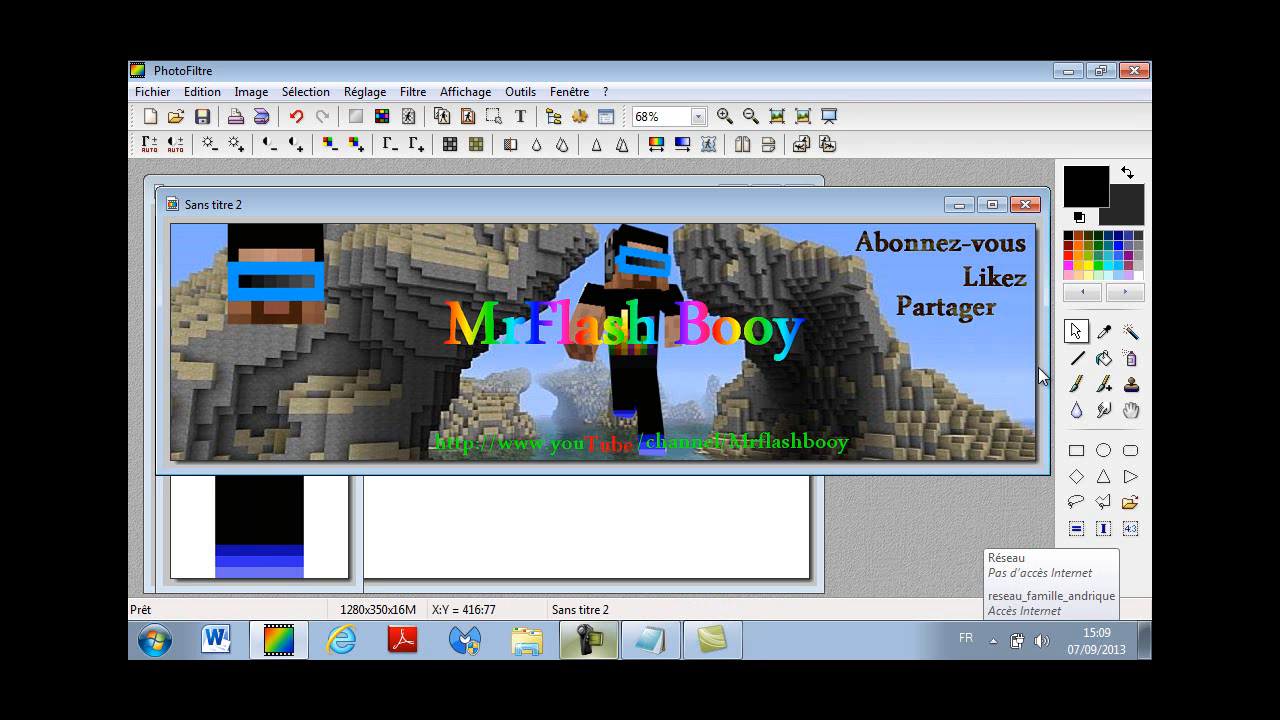
Copy the whole banner, paste it into the centre of the blank Sans titre 1 image and validate the paste.
{"action": "right_click", "coordinate": [536, 363]}
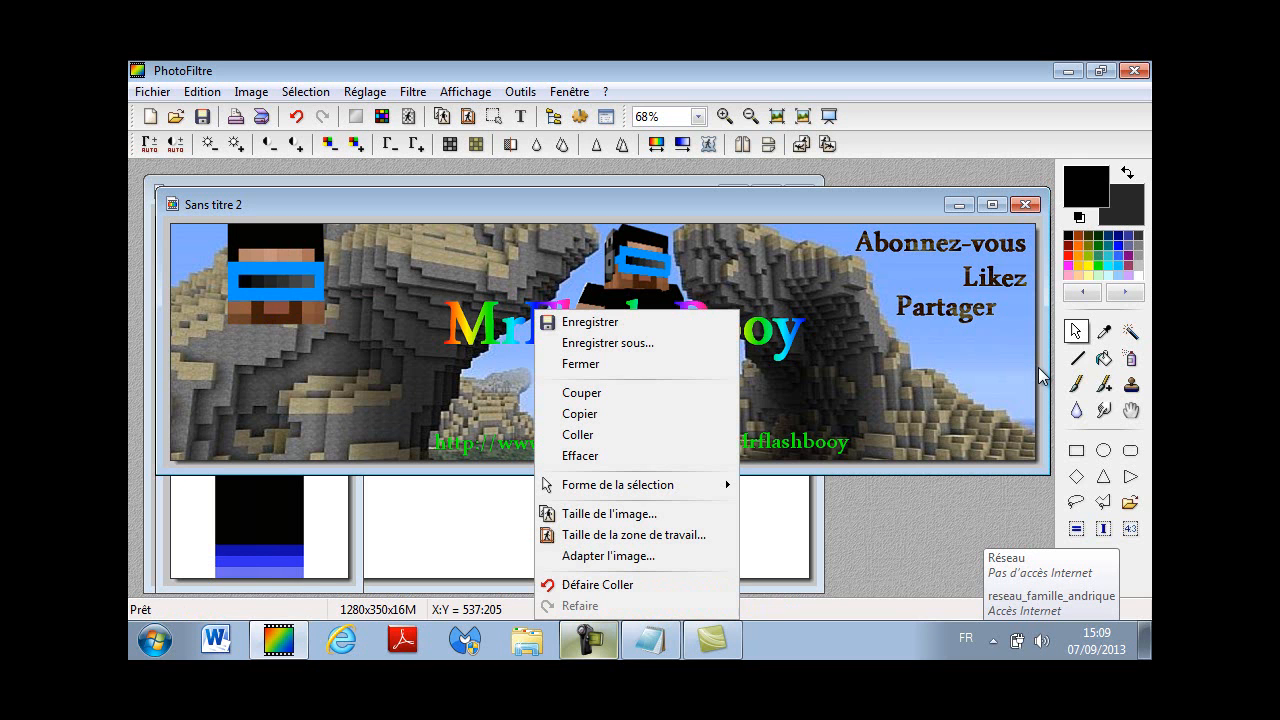
{"action": "left_click", "coordinate": [581, 413]}
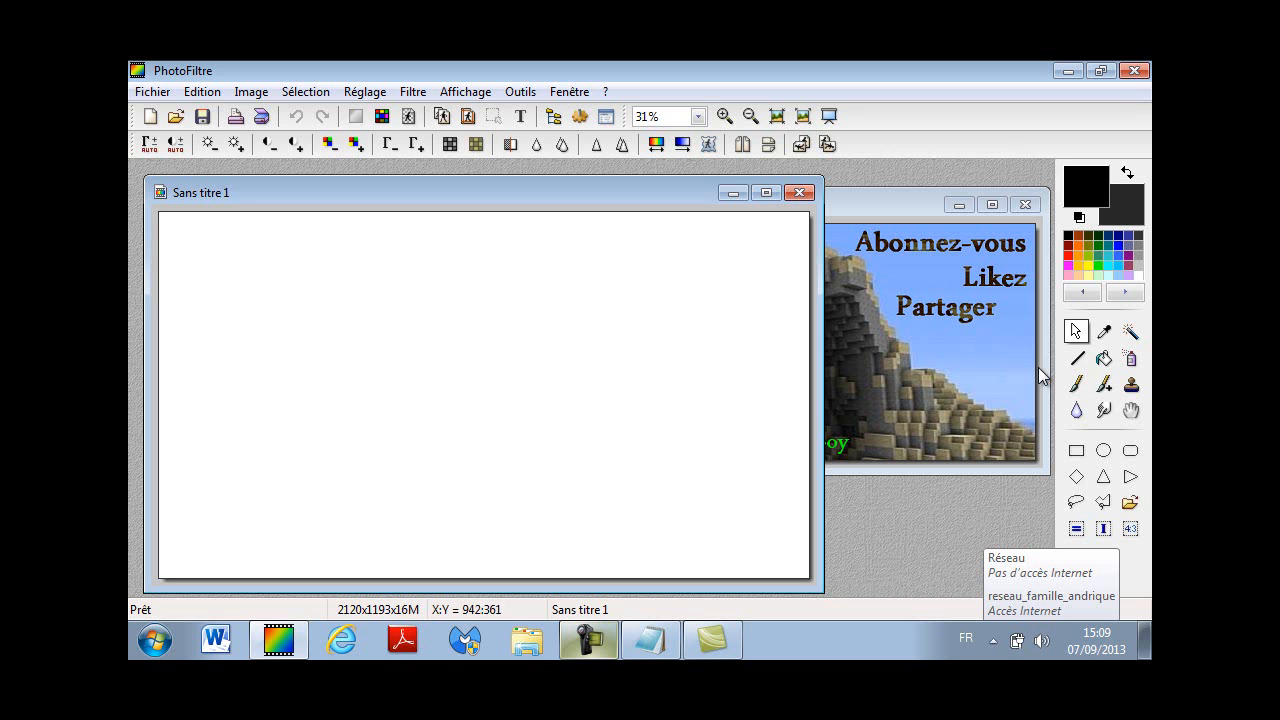
{"action": "right_click", "coordinate": [405, 360]}
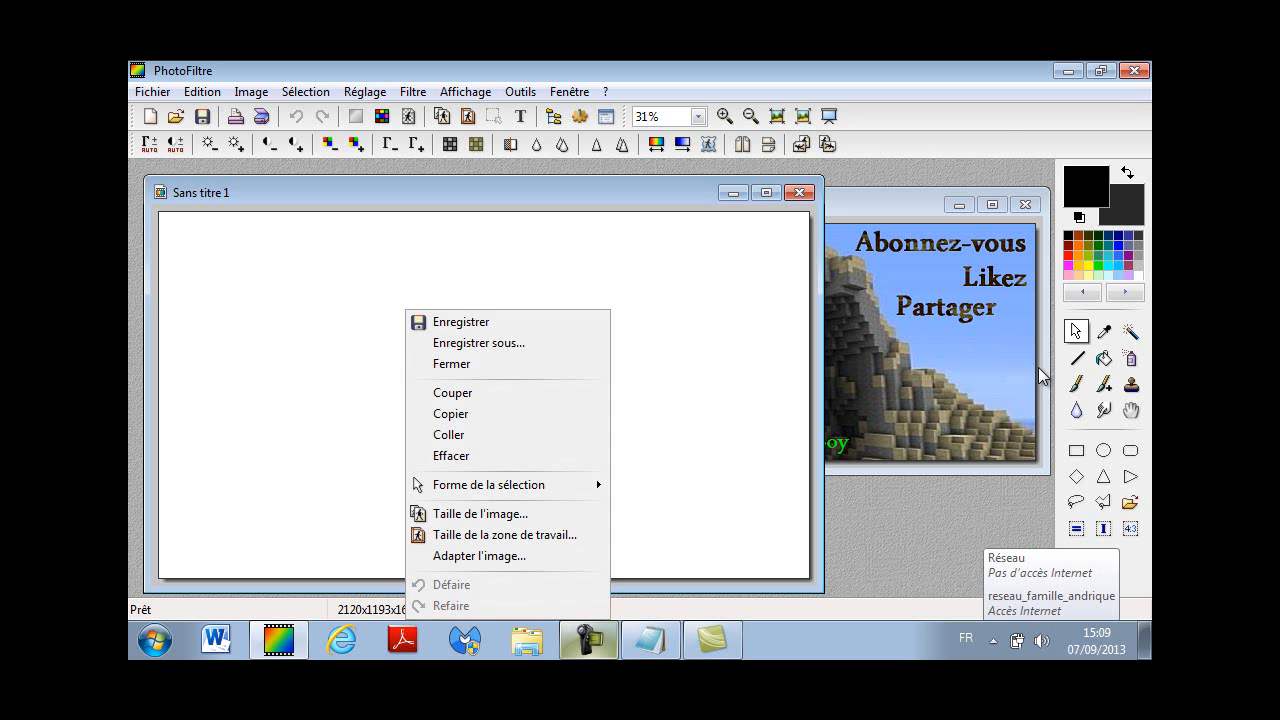
{"action": "left_click", "coordinate": [452, 436]}
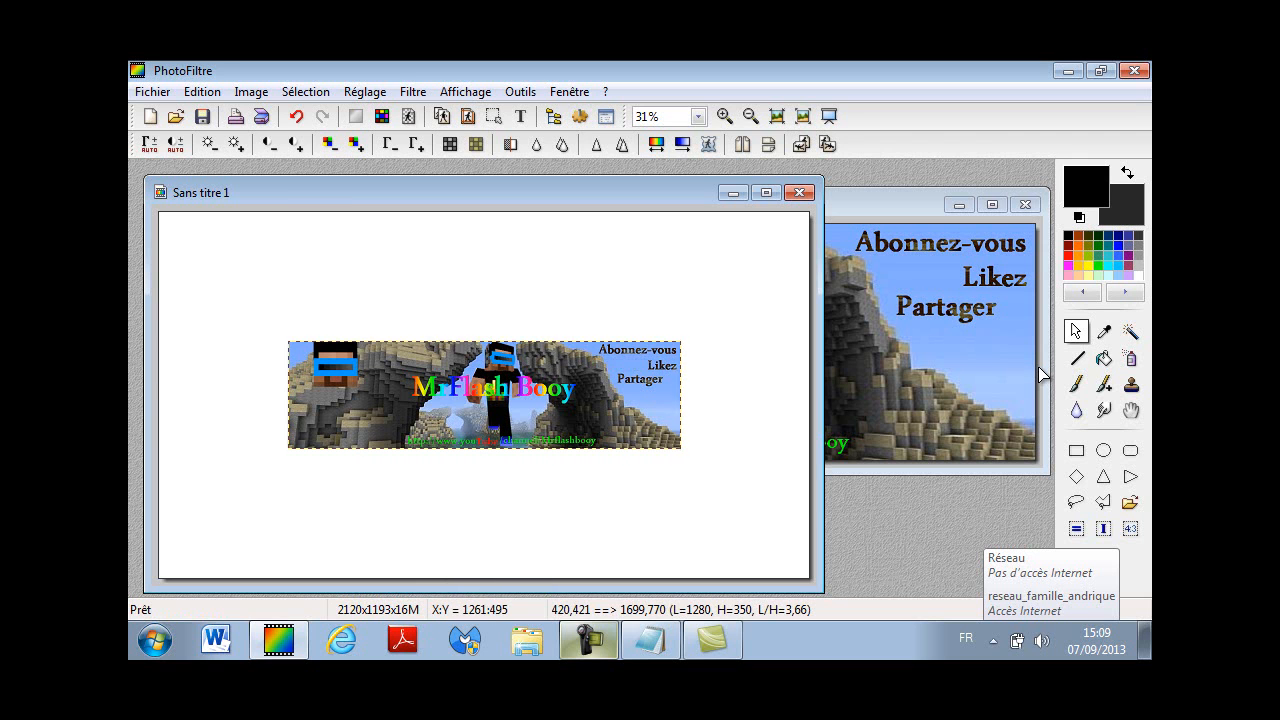
{"action": "right_click", "coordinate": [548, 379]}
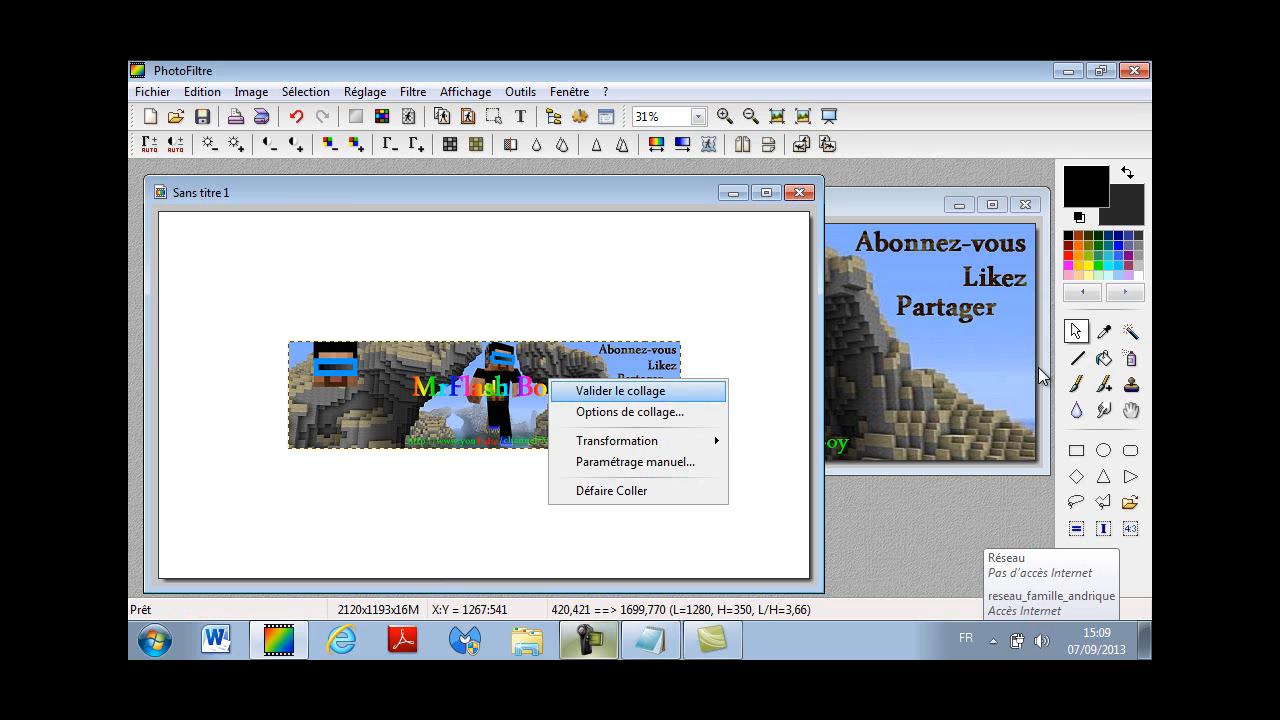
{"action": "left_click", "coordinate": [610, 391]}
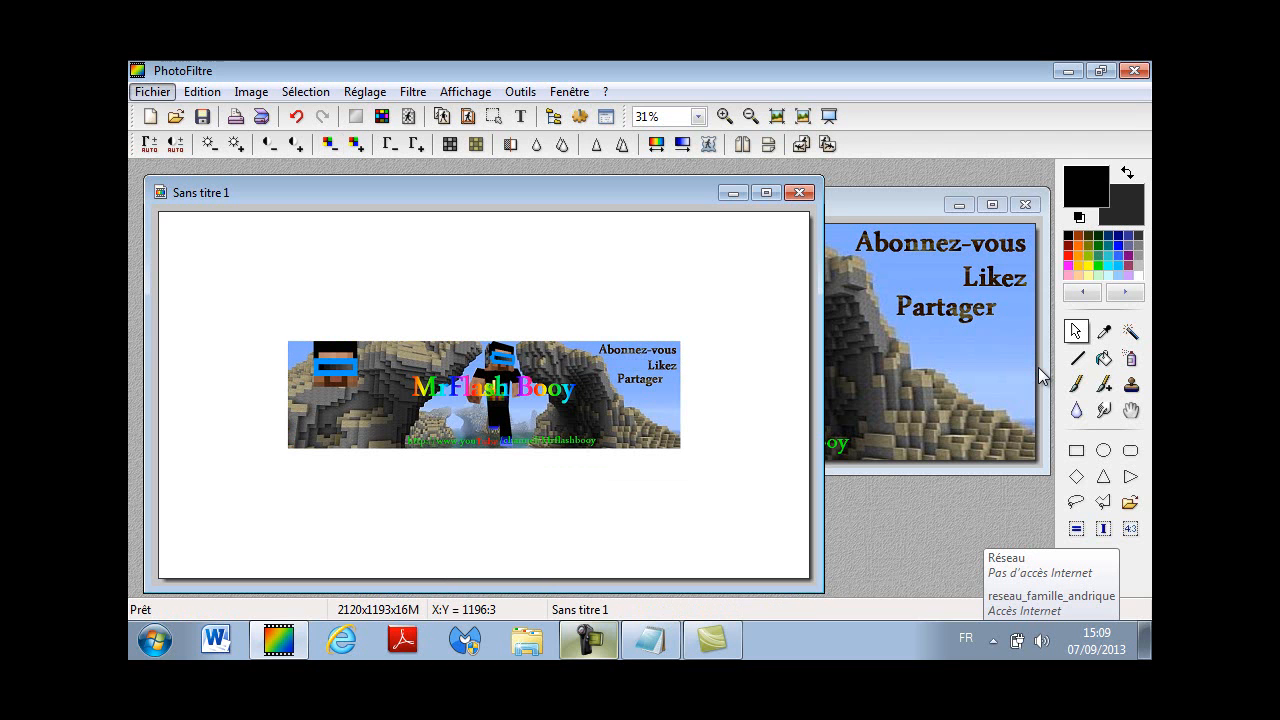
Save the composed image in Mes images as a BMP file named "Tuto illustration chaîne".
{"action": "key", "text": "ctrl+n"}
{"action": "key", "text": "Escape"}
{"action": "key", "text": "alt"}
{"action": "key", "text": "f"}
{"action": "key", "text": "Right"}
{"action": "key", "text": "Left"}
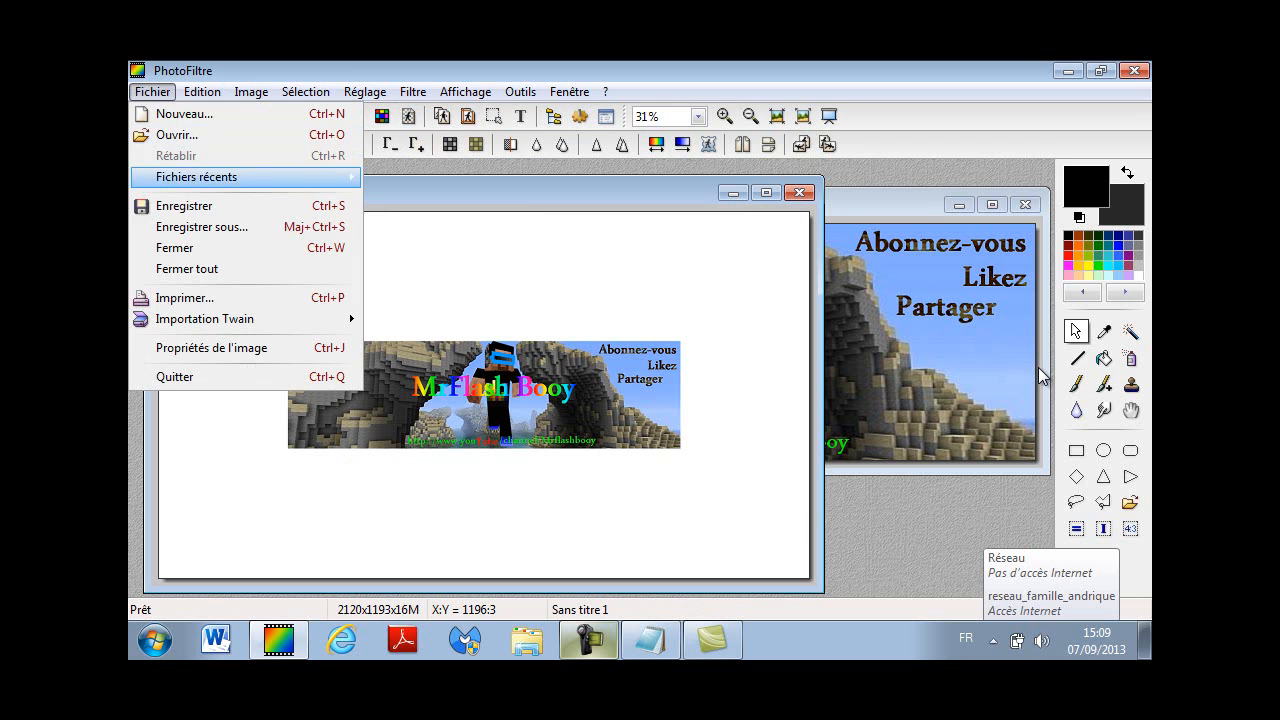
{"action": "key", "text": "Down"}
{"action": "key", "text": "Down"}
{"action": "key", "text": "Down"}
{"action": "key", "text": "Down"}
{"action": "key", "text": "Down"}
{"action": "key", "text": "Return"}
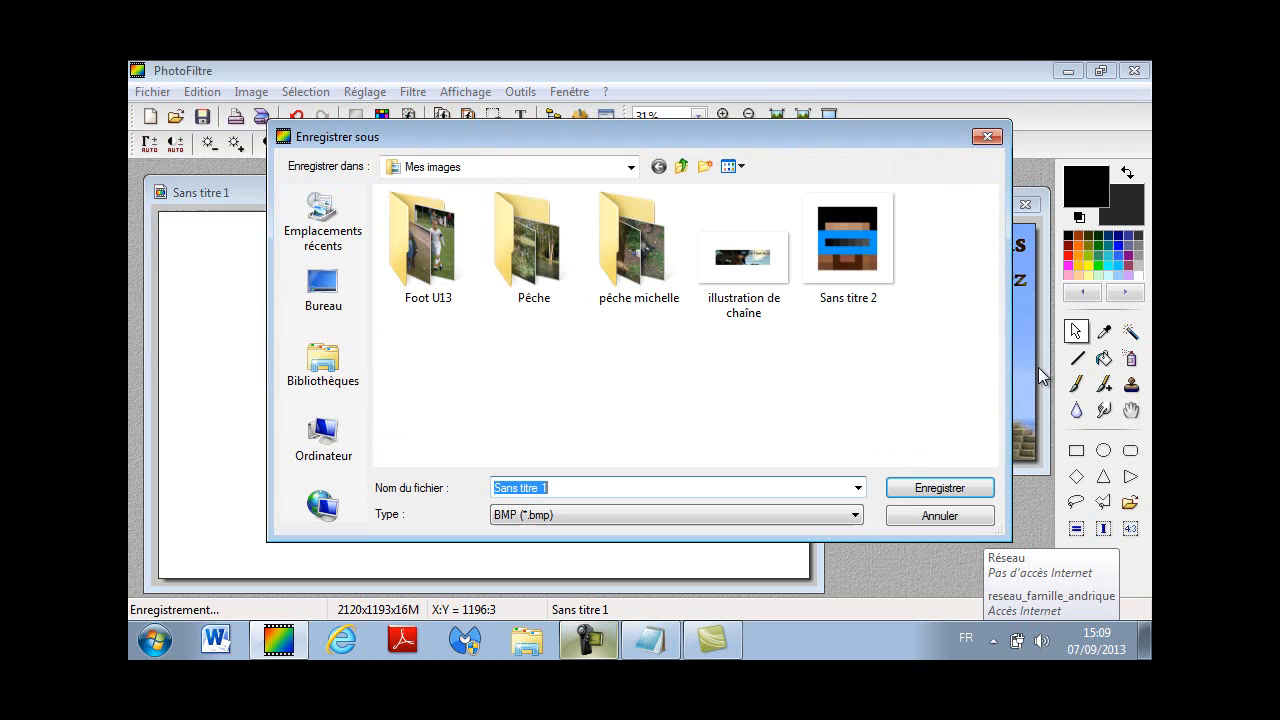
{"action": "key", "text": "BackSpace"}
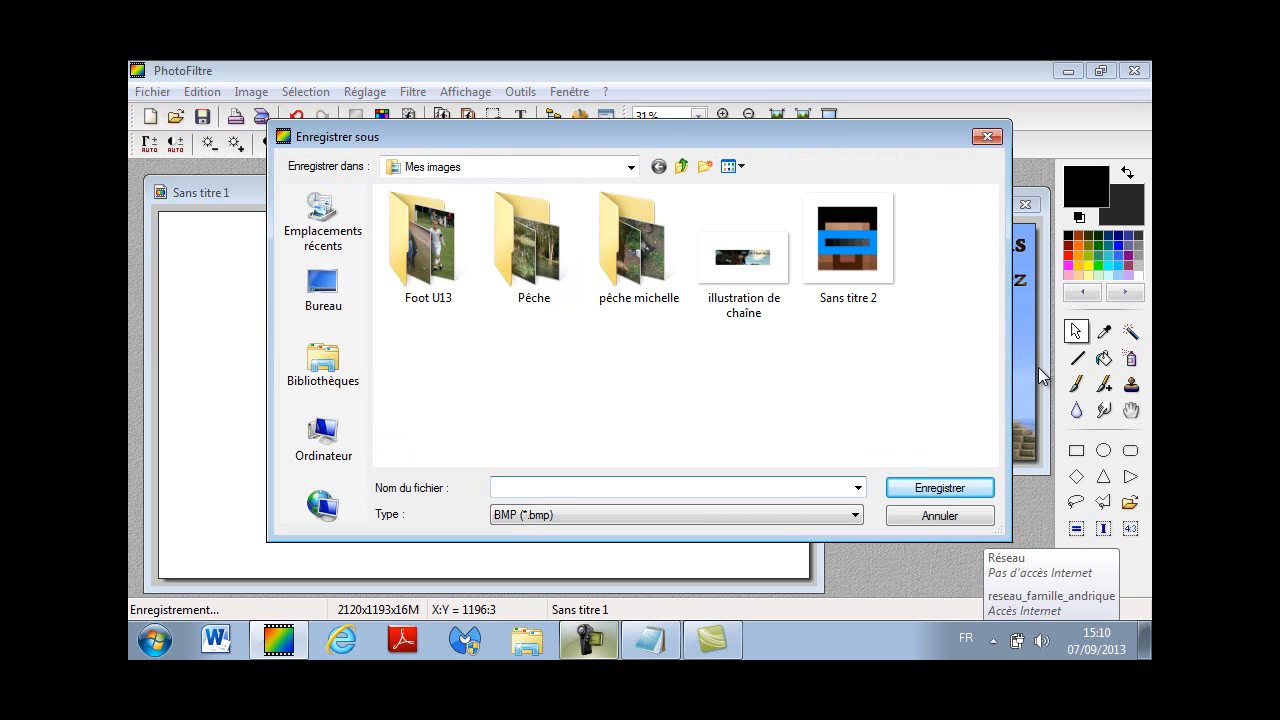
{"action": "type", "text": "ustration chaîne"}
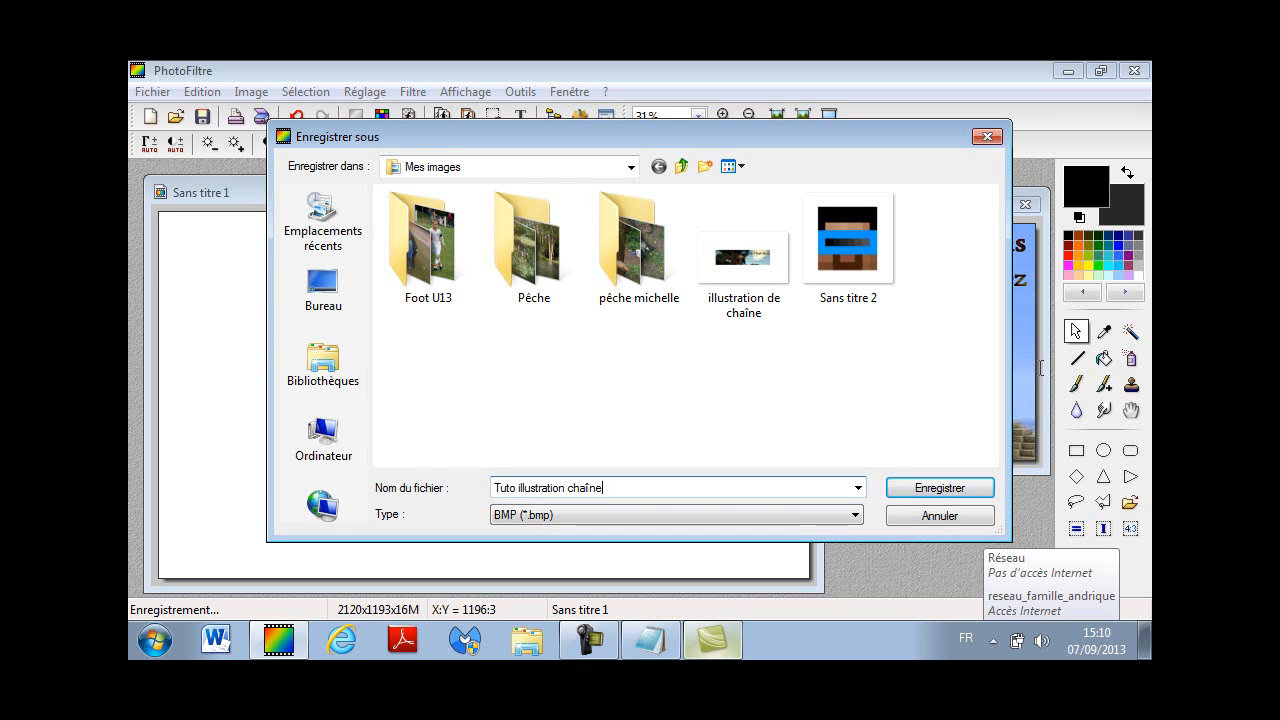
{"action": "key", "text": "Return"}
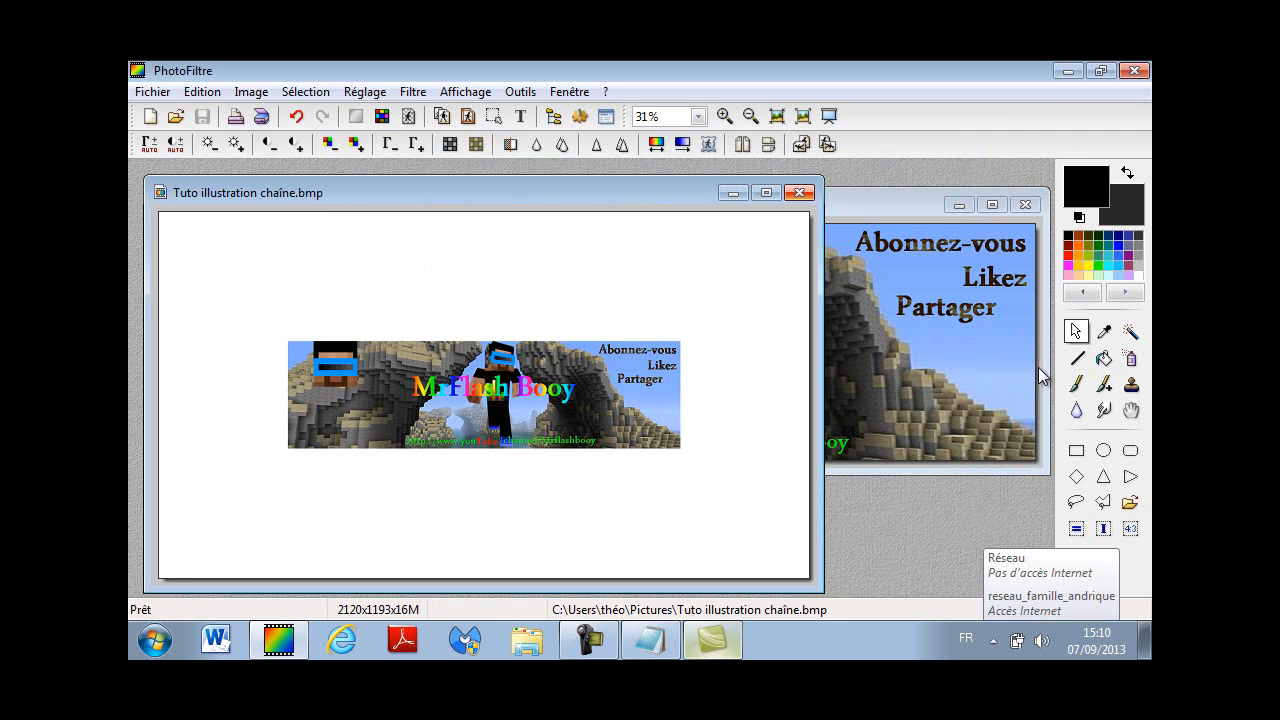
Close the remaining images, discarding the changes to Sans titre 2, and quit PhotoFiltre.
{"action": "left_click", "coordinate": [1040, 375]}
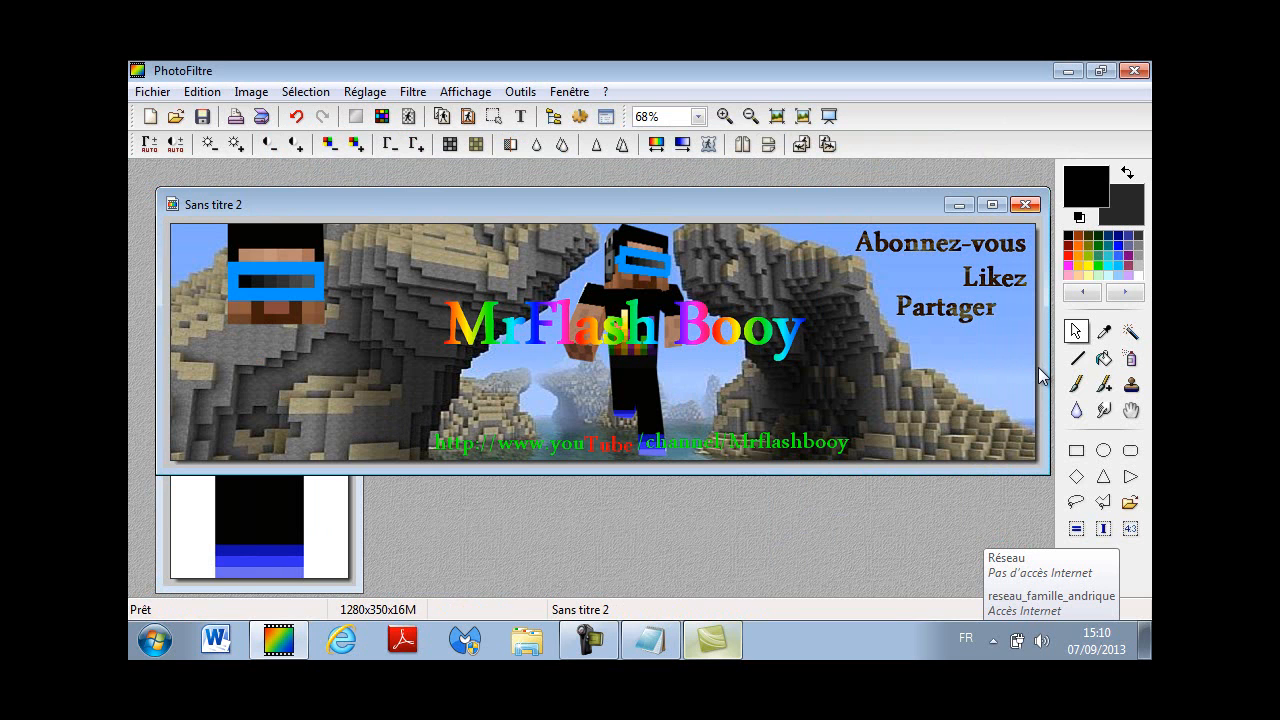
{"action": "key", "text": "ctrl+w"}
{"action": "key", "text": "n"}
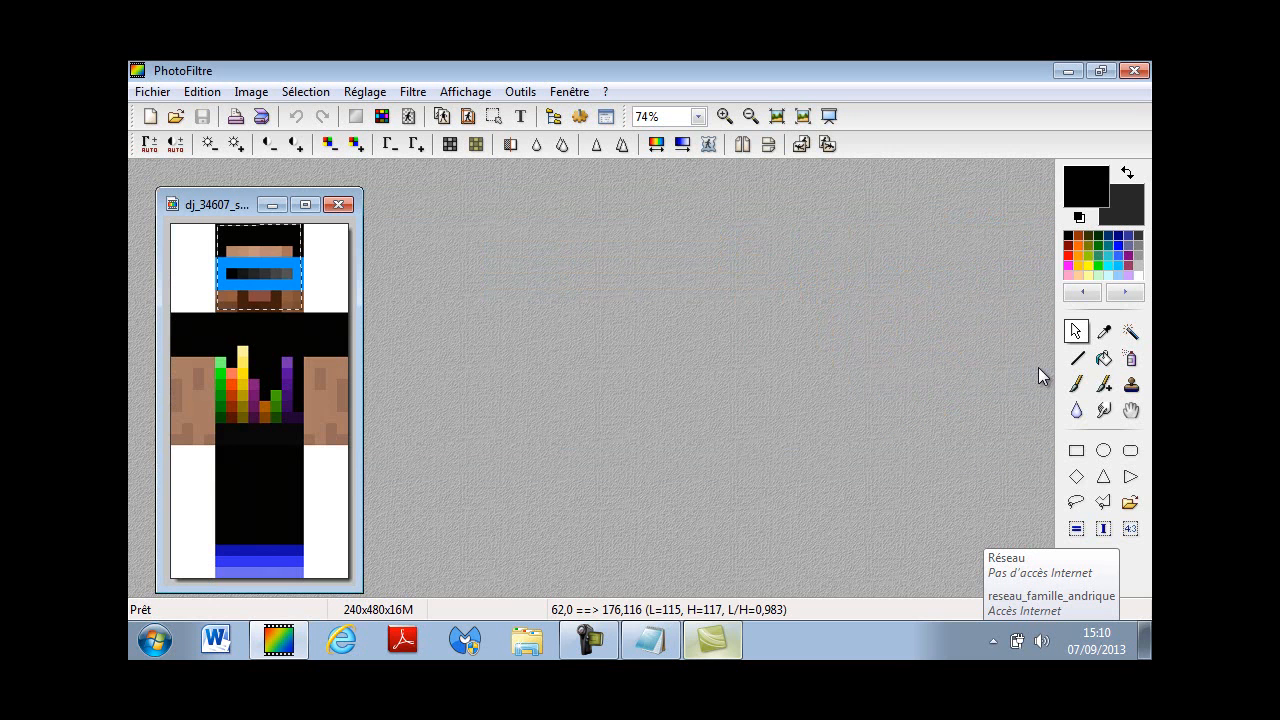
{"action": "key", "text": "ctrl+w"}
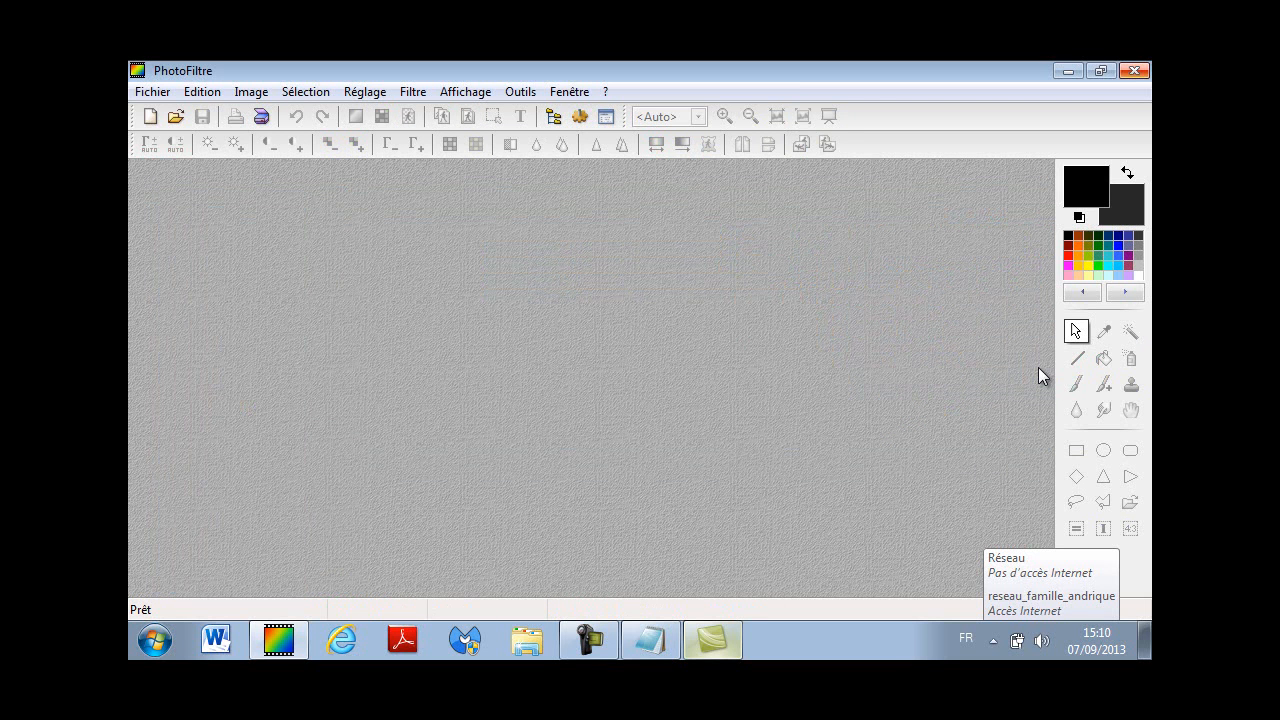
{"action": "key", "text": "alt+F4"}
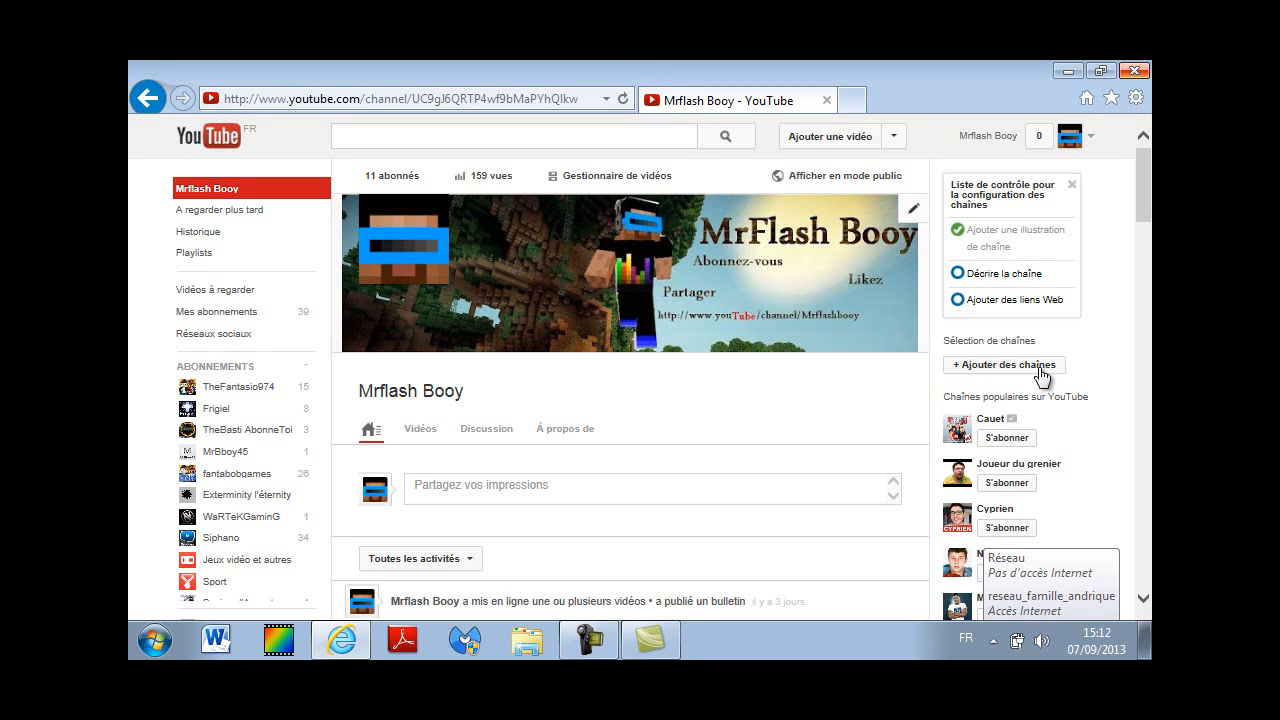
On the YouTube channel page, open the channel illustration editor, view its photo import options and leave it.
{"action": "left_click", "coordinate": [913, 208]}
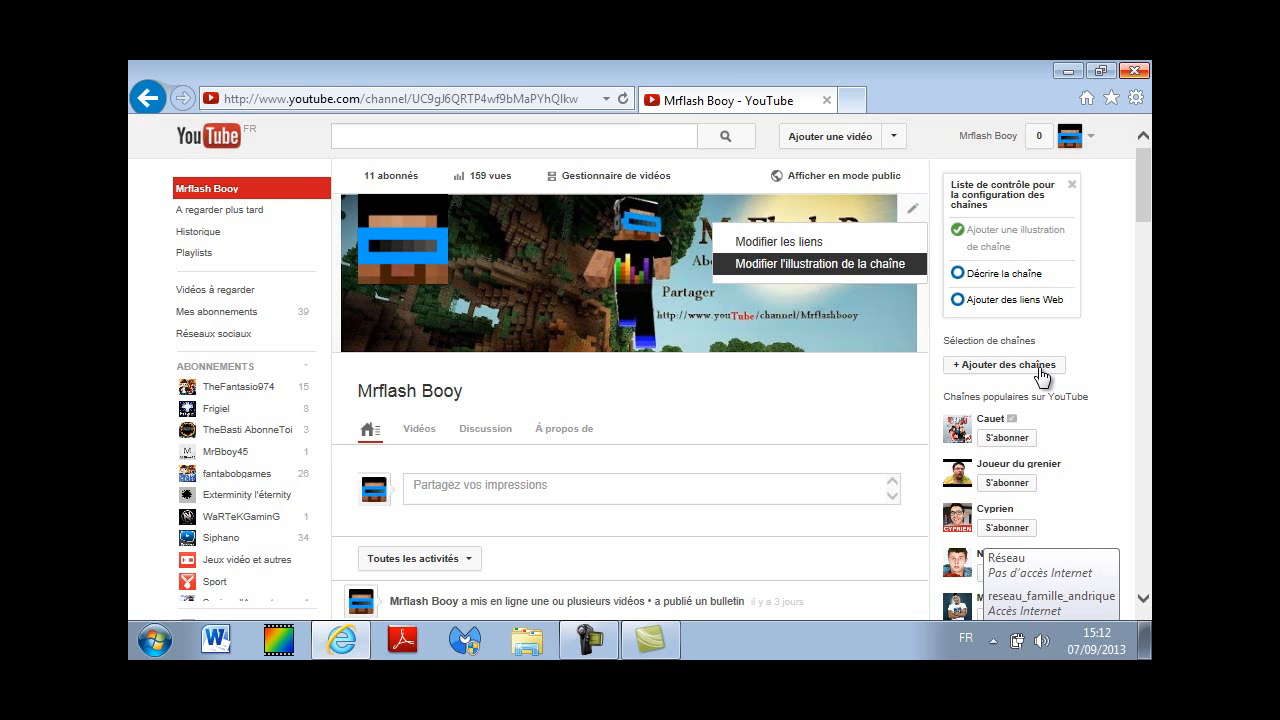
{"action": "key", "text": "Return"}
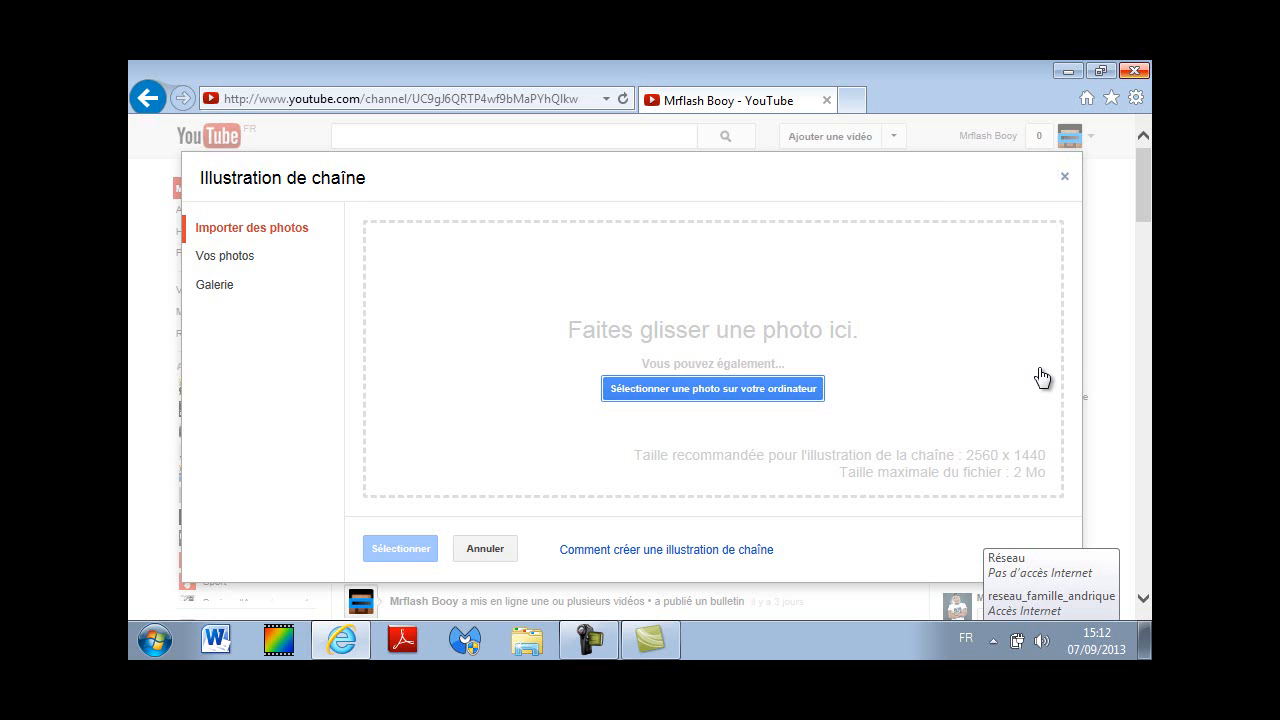
{"action": "key", "text": "Escape"}
{"action": "scroll", "coordinate": [1042, 375], "scroll_direction": "down", "scroll_amount": 3}
{"action": "scroll", "coordinate": [1042, 375], "scroll_direction": "up", "scroll_amount": 3}
{"action": "scroll", "coordinate": [1040, 375], "scroll_direction": "down", "scroll_amount": 2}
{"action": "scroll", "coordinate": [1038, 367], "scroll_direction": "down", "scroll_amount": 4}
{"action": "scroll", "coordinate": [1038, 367], "scroll_direction": "up", "scroll_amount": 6}
{"action": "scroll", "coordinate": [1042, 375], "scroll_direction": "down", "scroll_amount": 10}
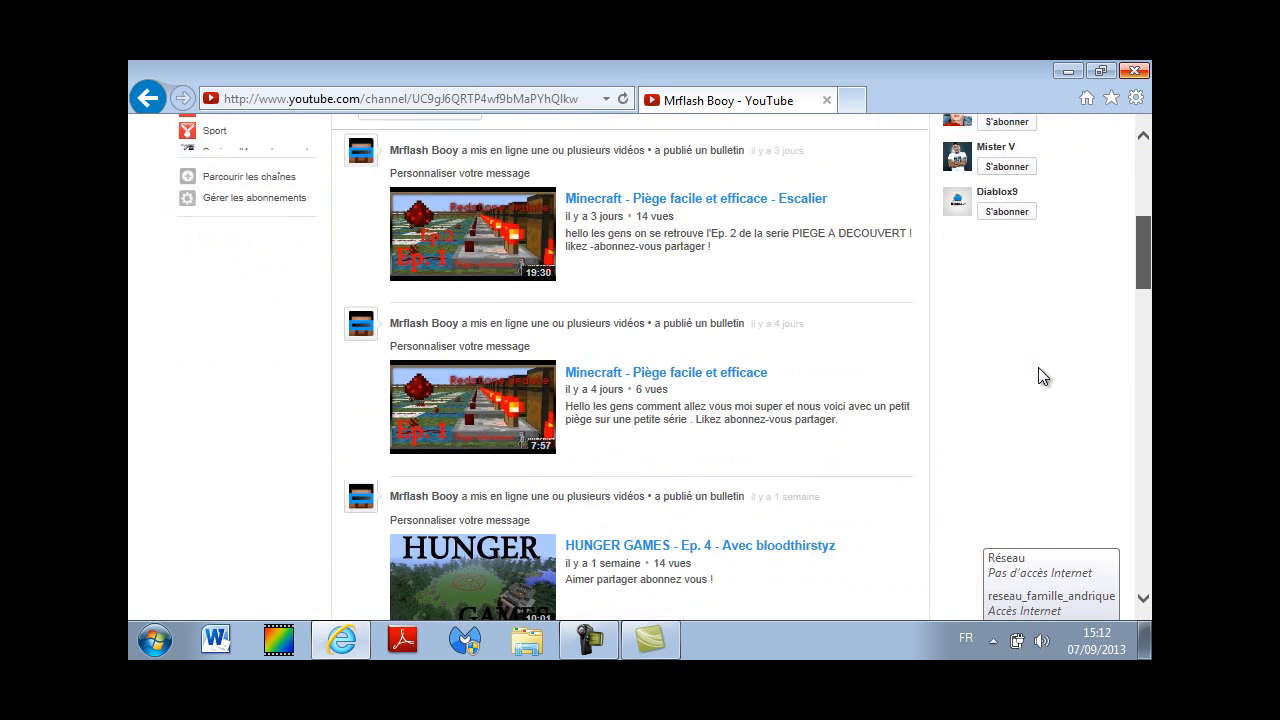
{"action": "scroll", "coordinate": [1042, 375], "scroll_direction": "down", "scroll_amount": 1}
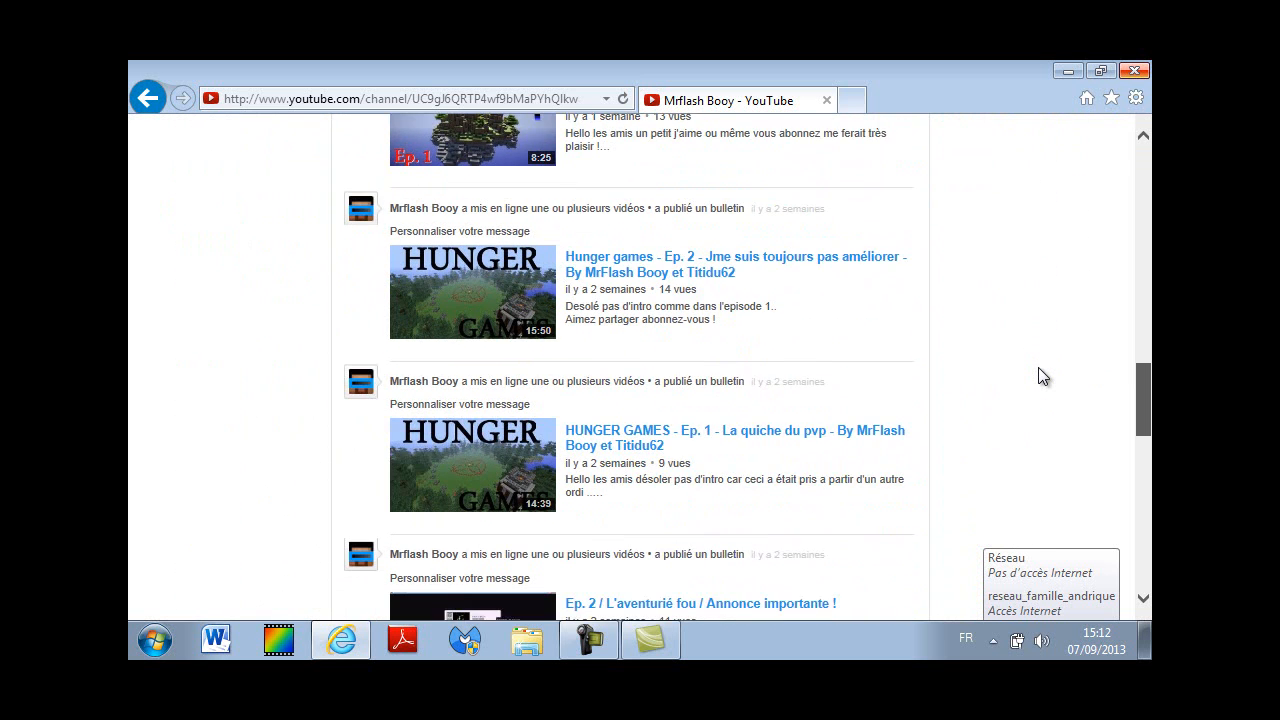
Look through the videos published in the channel's activity feed and return to the channel banner.
{"action": "scroll", "coordinate": [1042, 375], "scroll_direction": "down", "scroll_amount": 2}
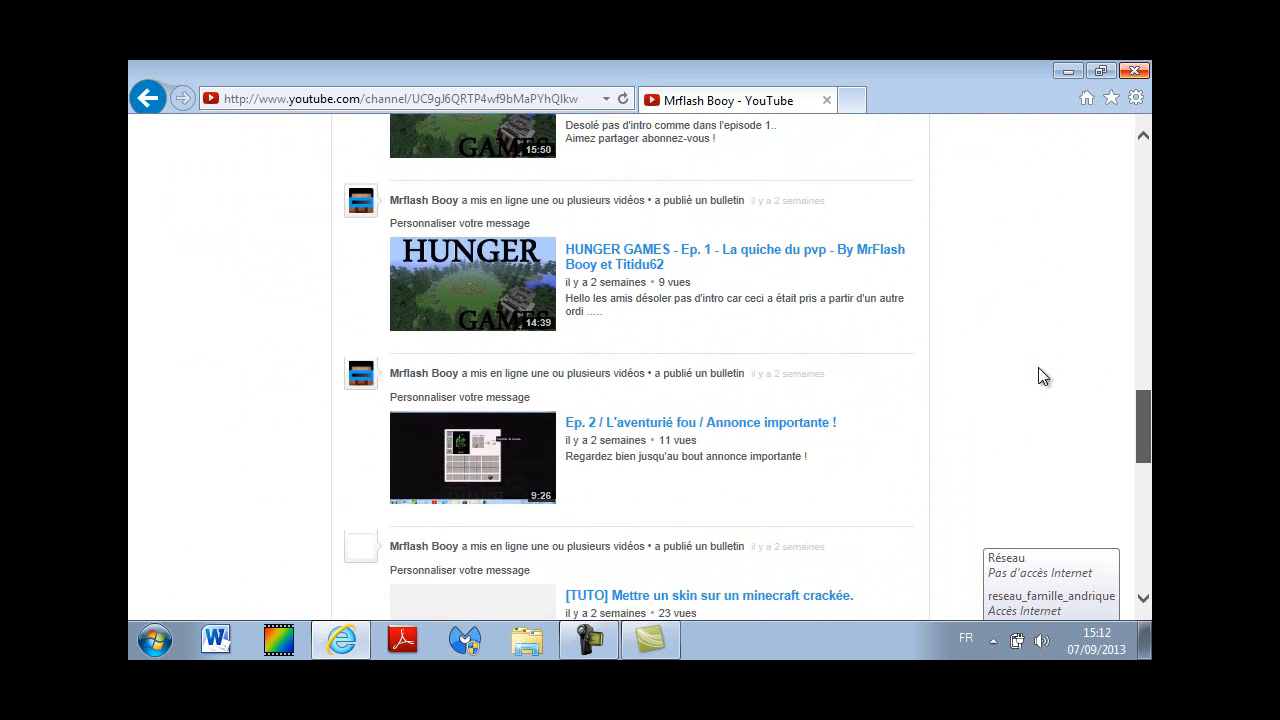
{"action": "scroll", "coordinate": [1042, 375], "scroll_direction": "down", "scroll_amount": 5}
{"action": "scroll", "coordinate": [1042, 375], "scroll_direction": "up", "scroll_amount": 1}
{"action": "scroll", "coordinate": [1042, 375], "scroll_direction": "down", "scroll_amount": 3}
{"action": "scroll", "coordinate": [1042, 375], "scroll_direction": "up", "scroll_amount": 3}
{"action": "scroll", "coordinate": [1042, 375], "scroll_direction": "up", "scroll_amount": 4}
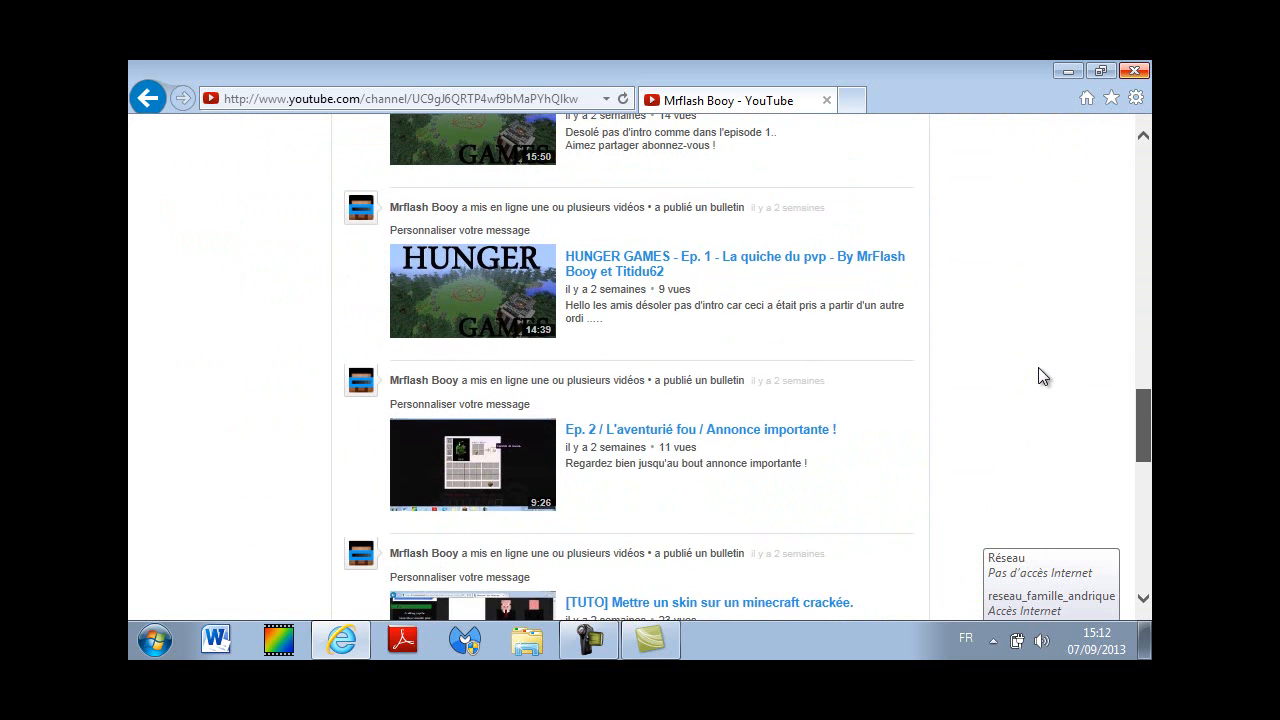
{"action": "scroll", "coordinate": [1040, 375], "scroll_direction": "down", "scroll_amount": 1}
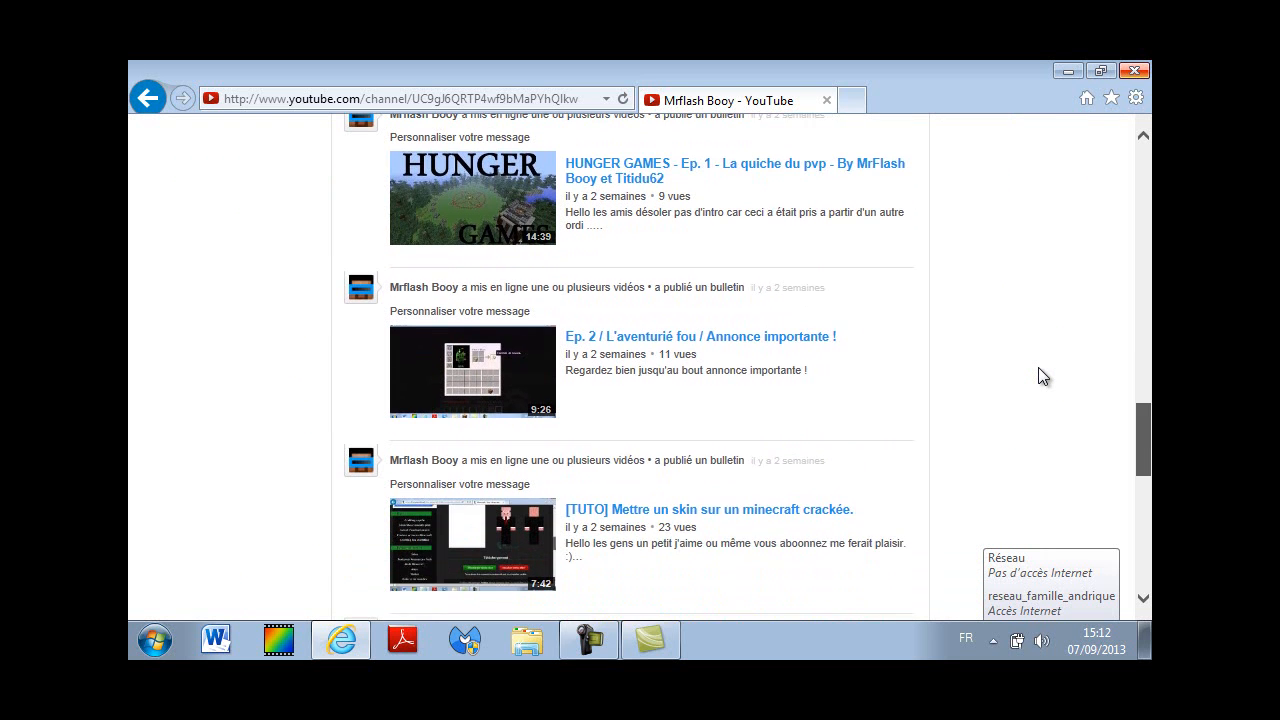
{"action": "scroll", "coordinate": [1038, 376], "scroll_direction": "up", "scroll_amount": 8}
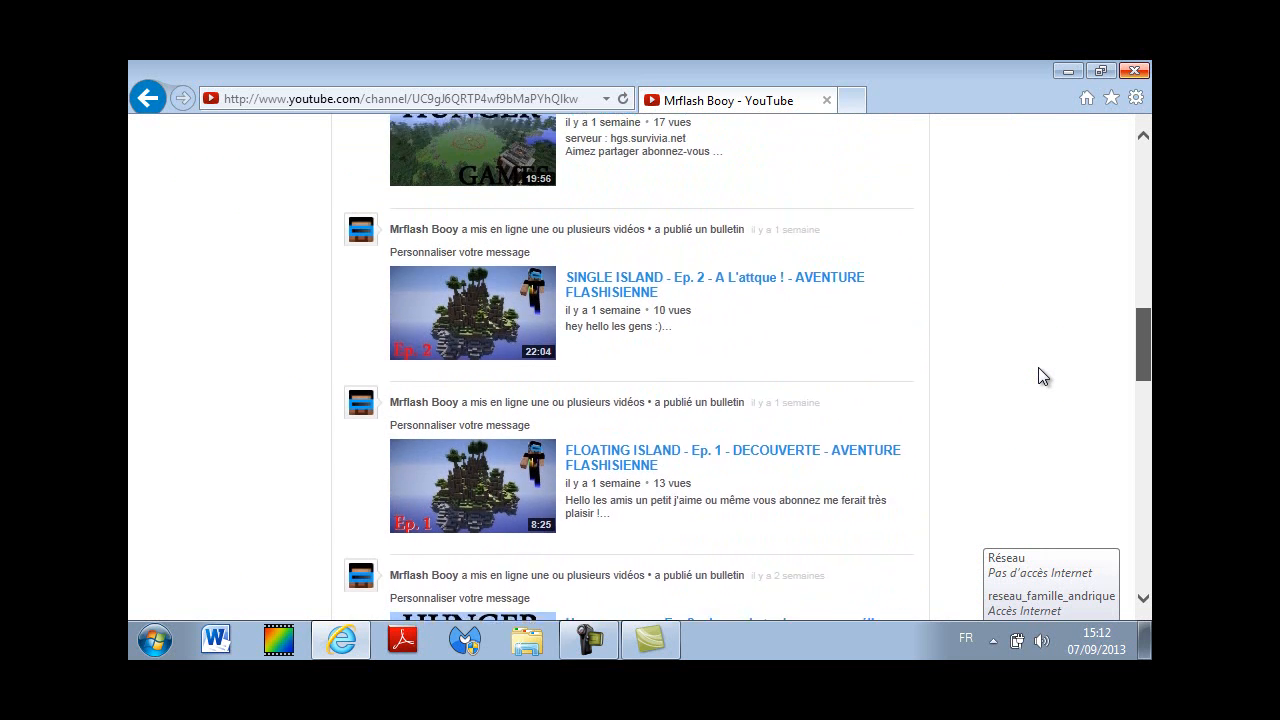
{"action": "scroll", "coordinate": [1038, 376], "scroll_direction": "up", "scroll_amount": 8}
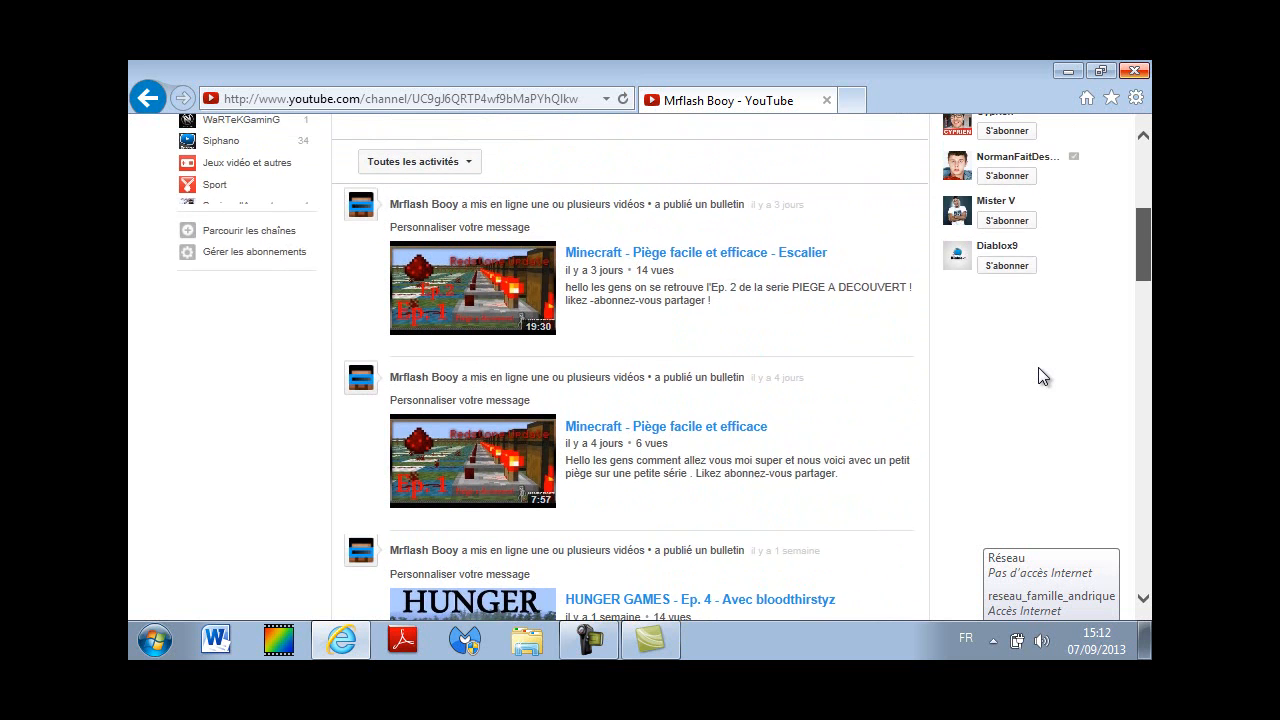
{"action": "scroll", "coordinate": [1038, 376], "scroll_direction": "up", "scroll_amount": 4}
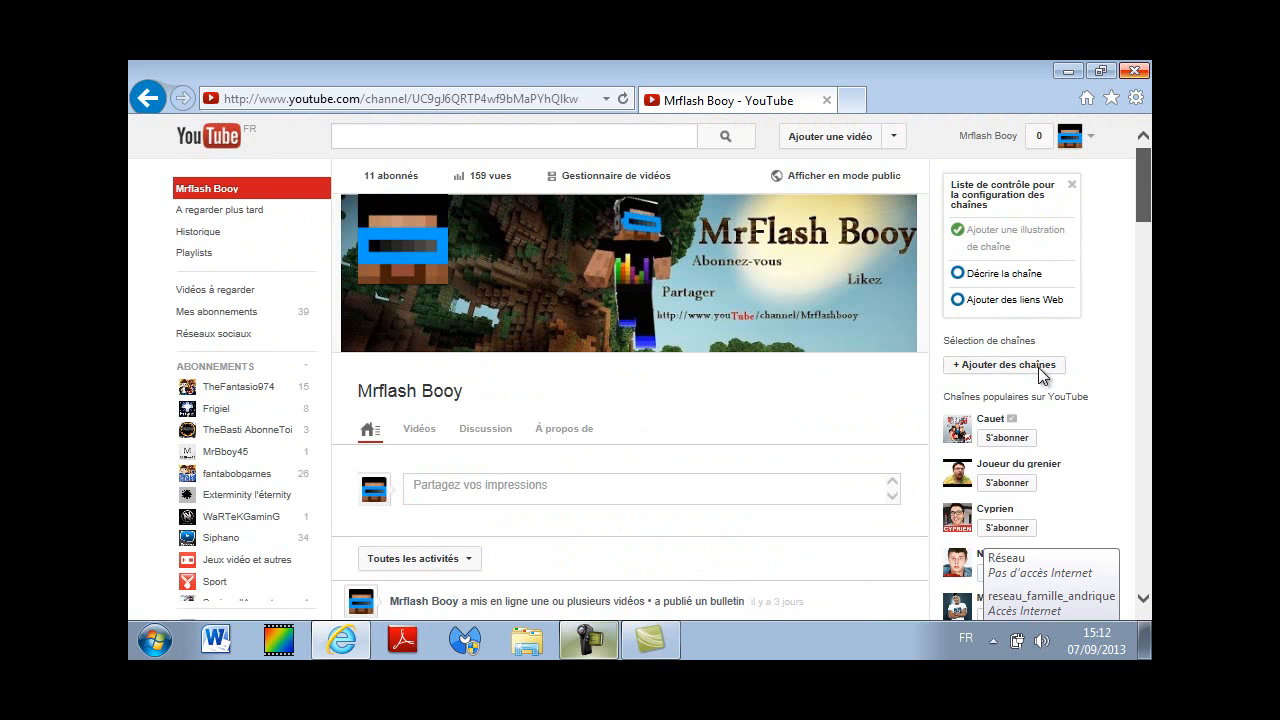
{"action": "scroll", "coordinate": [1038, 376], "scroll_direction": "down", "scroll_amount": 3}
{"action": "scroll", "coordinate": [1038, 376], "scroll_direction": "up", "scroll_amount": 3}
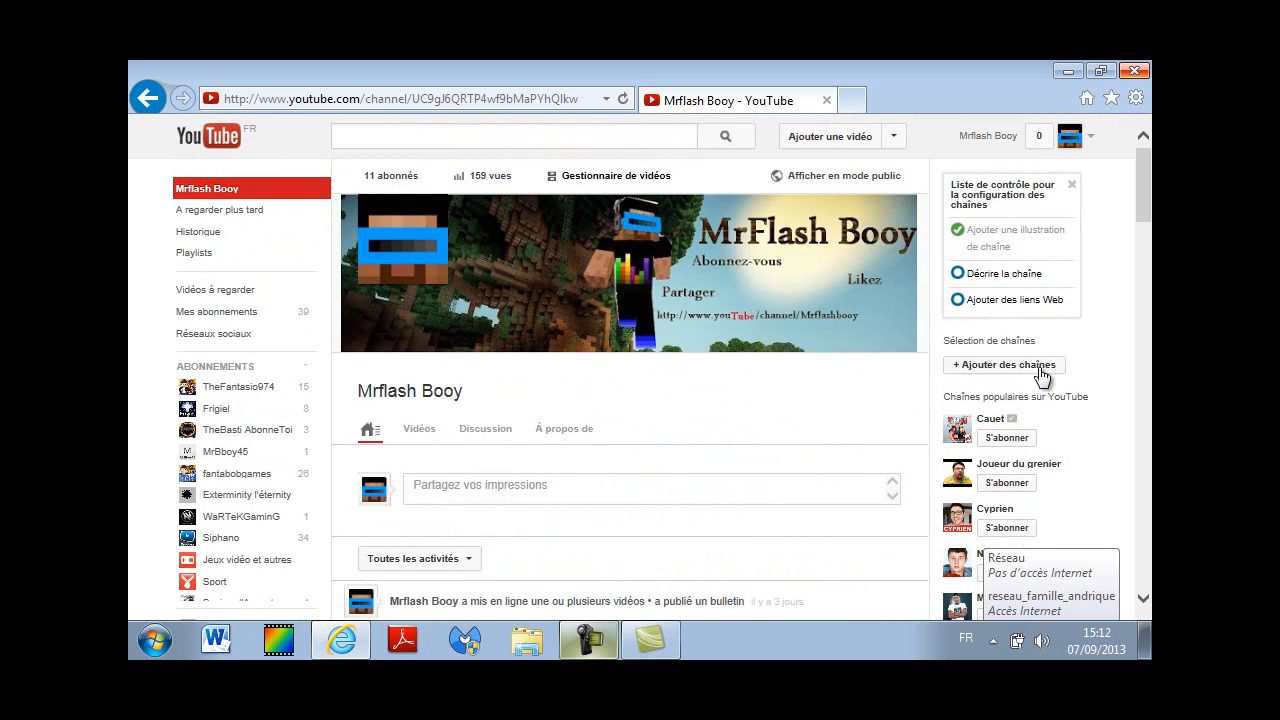